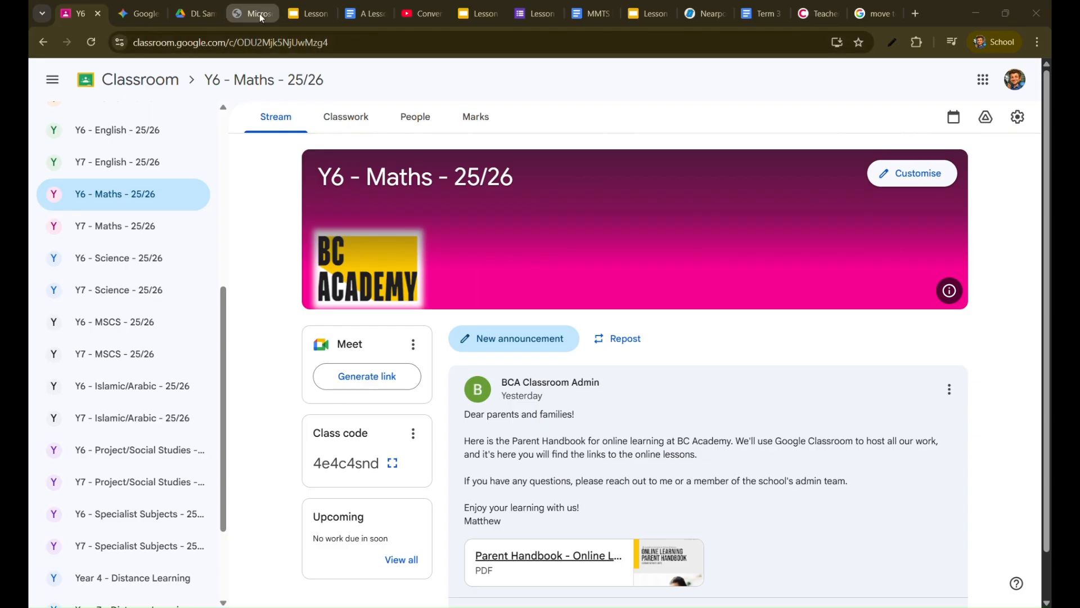
# - View the Mathematics Year Six weekly plan PDF for Term 3 Week 1, followed by the Lesson 1 Term 3 Week 1 slides
pyautogui.click(253, 13)
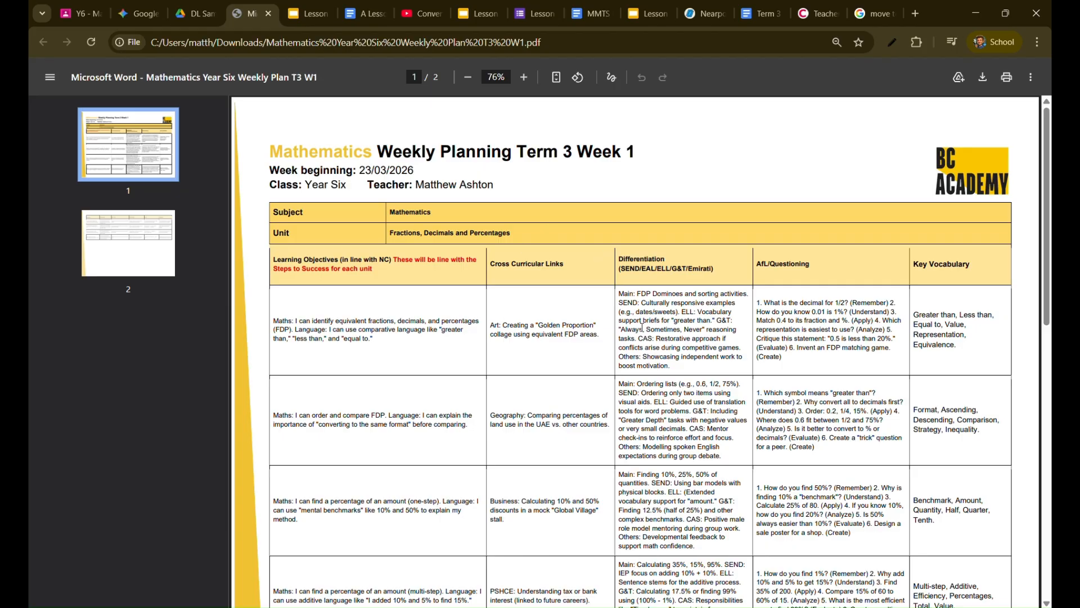
pyautogui.click(319, 18)
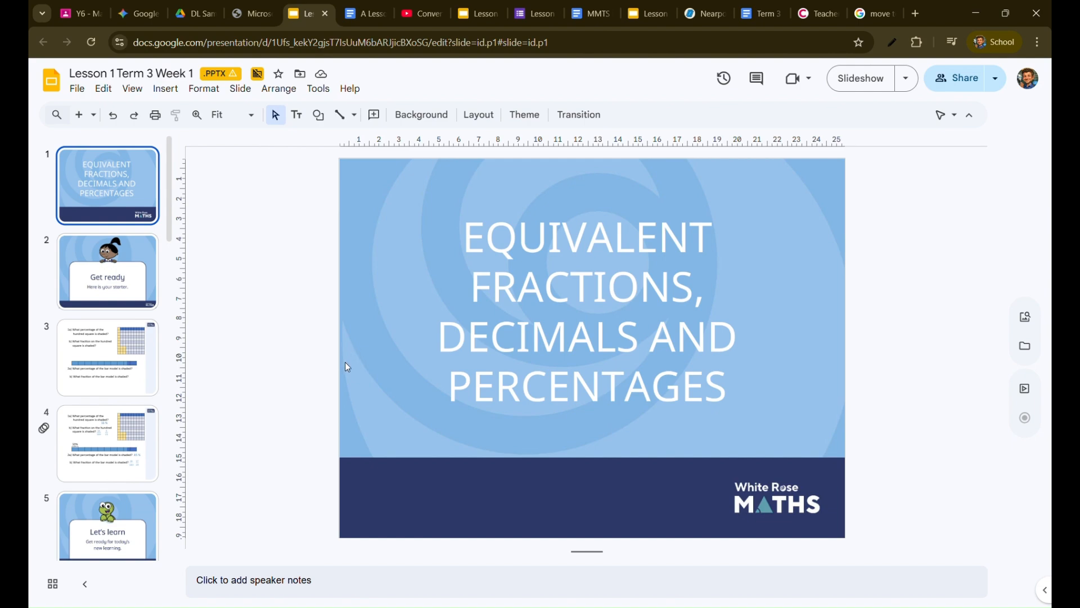
# - Examine the A Lesson 1 Term 3 Week 1 worksheet, including its instructions, shaded-grid question and blue answer box
pyautogui.click(360, 16)
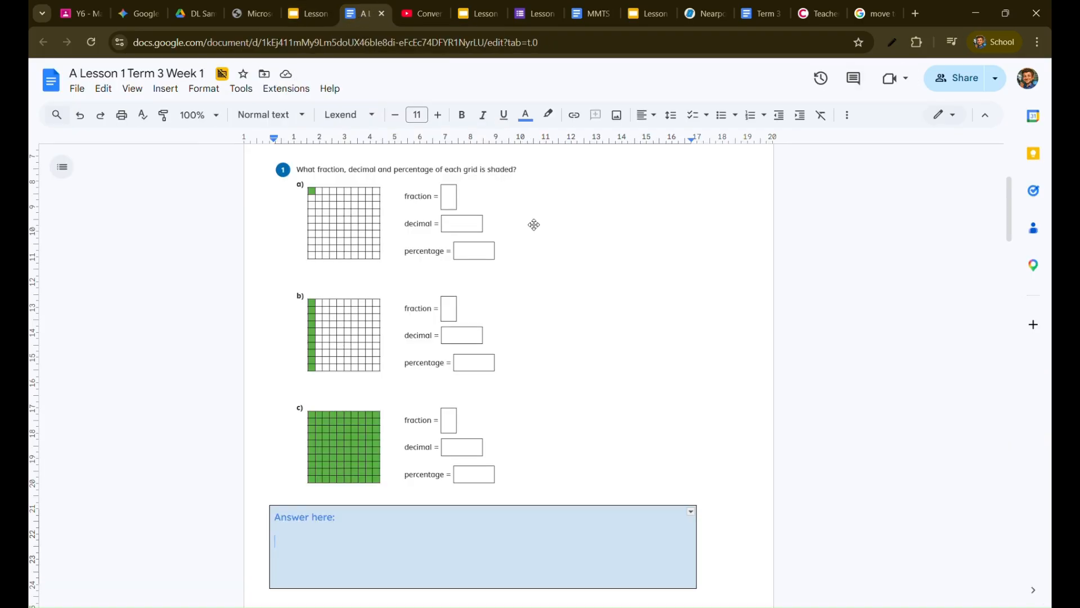
pyautogui.scroll(3, 581, 424)
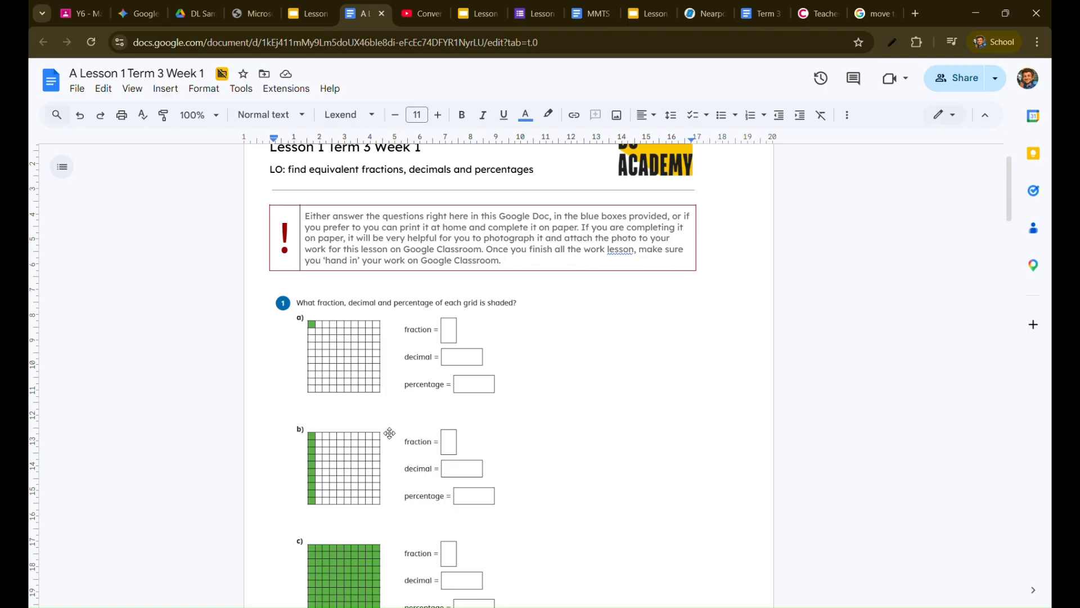
pyautogui.scroll(-3, 418, 420)
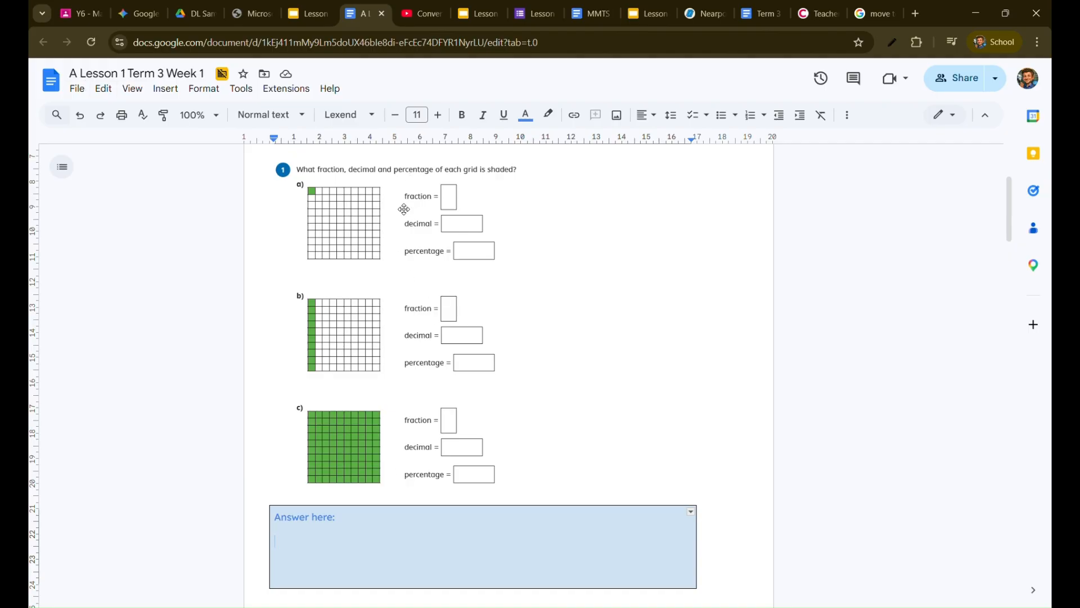
pyautogui.scroll(-1, 406, 396)
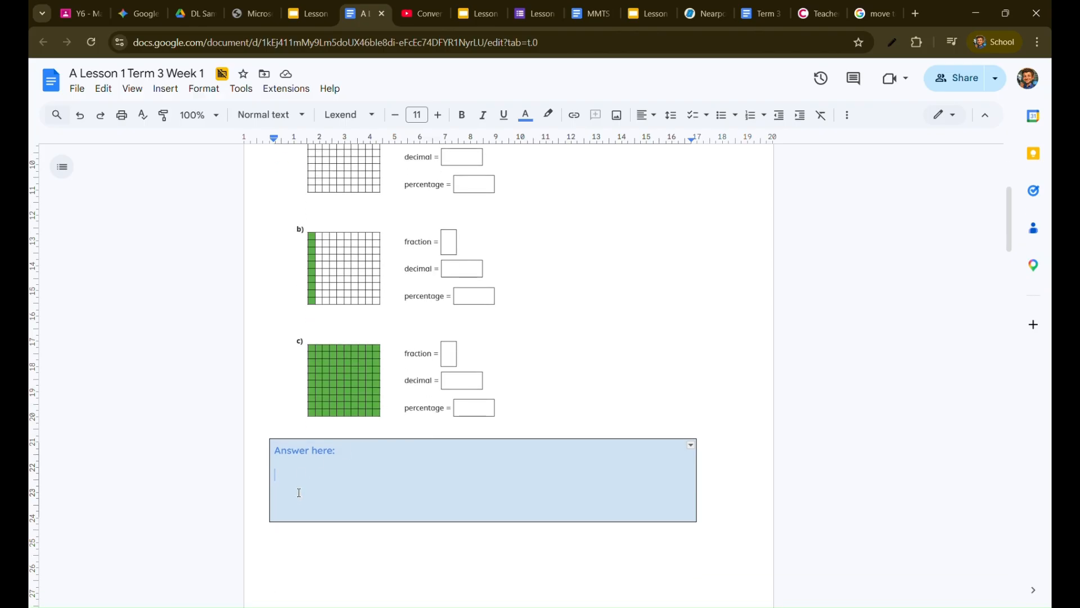
pyautogui.doubleClick(305, 482)
pyautogui.click(359, 481)
pyautogui.scroll(4, 411, 438)
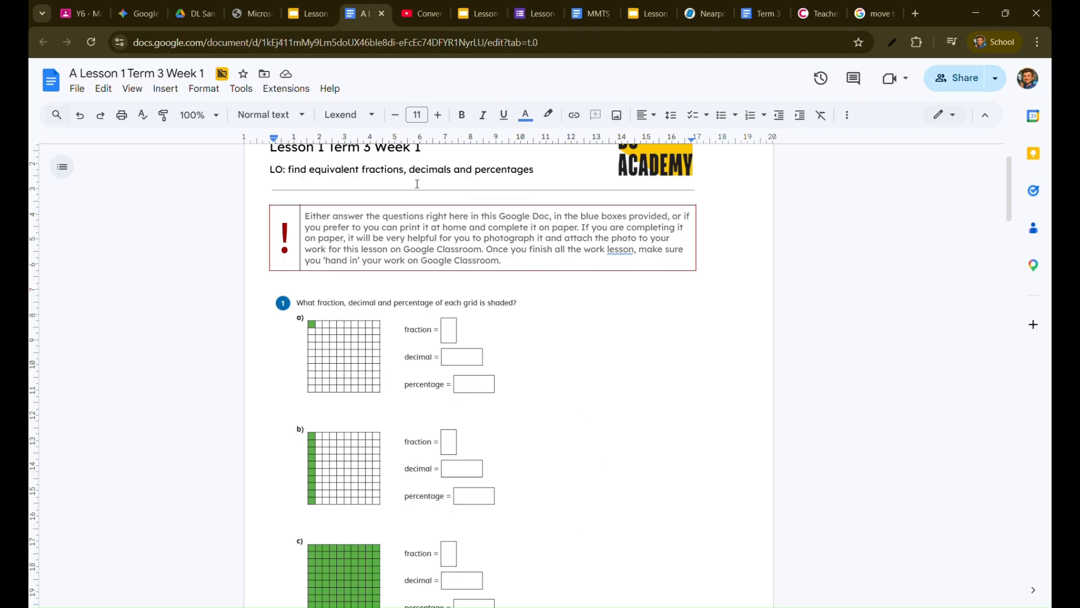
# - View the YouTube video on converting between fractions, decimals and percentages, and the Lesson 2 Term 3 Week 1 slides
pyautogui.click(424, 14)
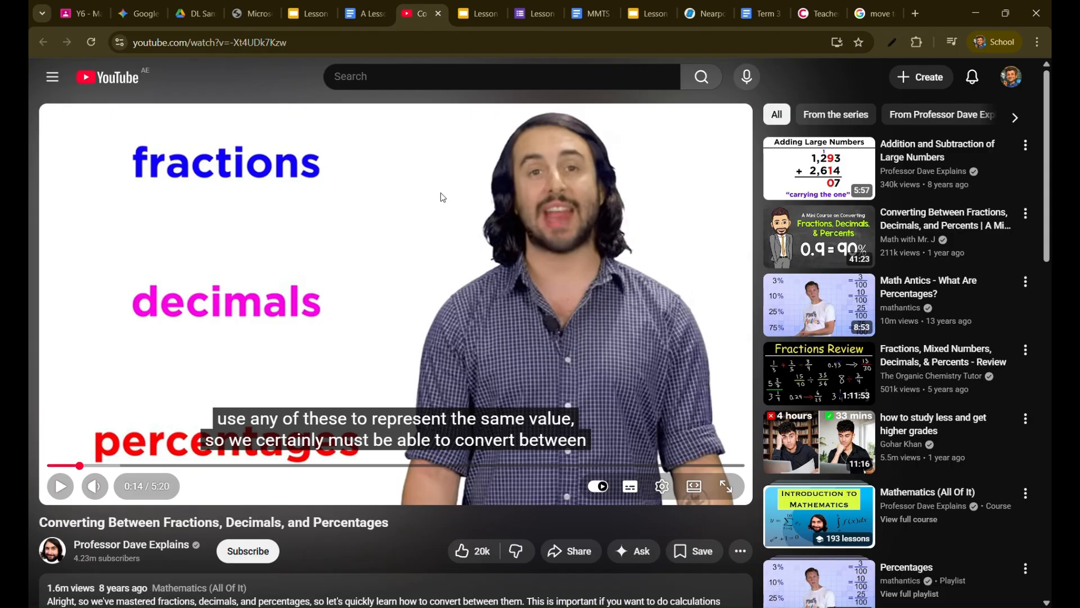
pyautogui.hotkey('ctrl', 'Tab')
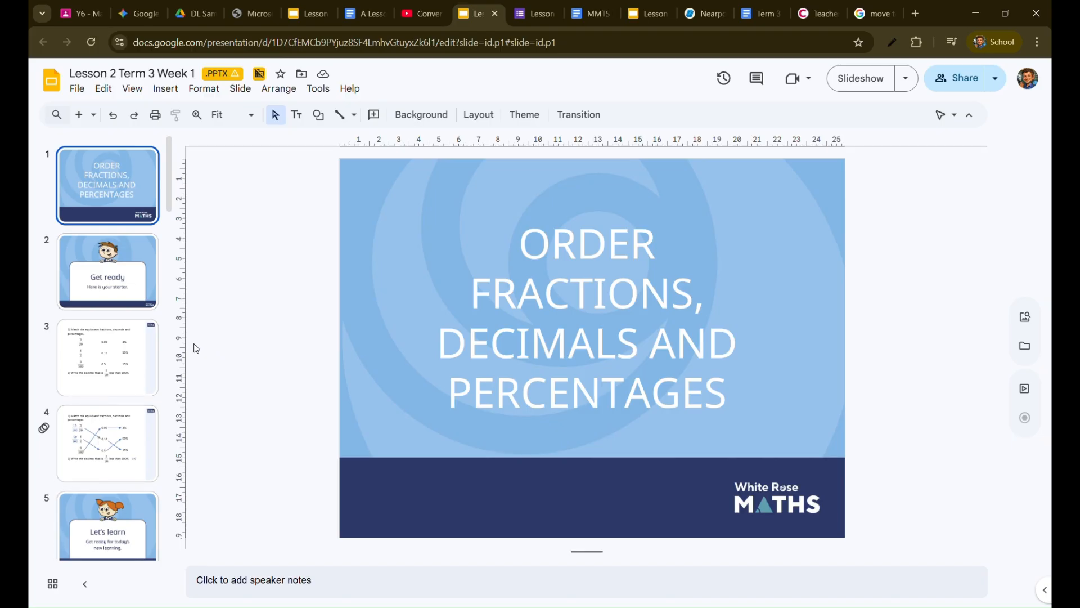
# - Look through the questions of the Lesson 2 Term 3 Week 1 quiz form and return to its introduction
pyautogui.hotkey('ctrl', 'Tab')
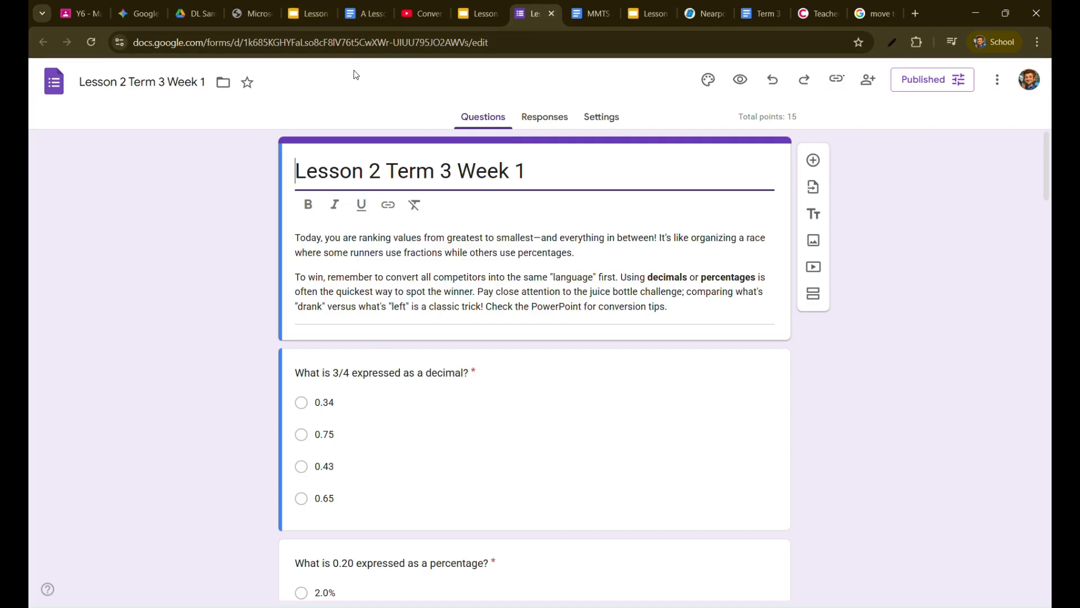
pyautogui.scroll(-1, 344, 361)
pyautogui.scroll(-15, 344, 362)
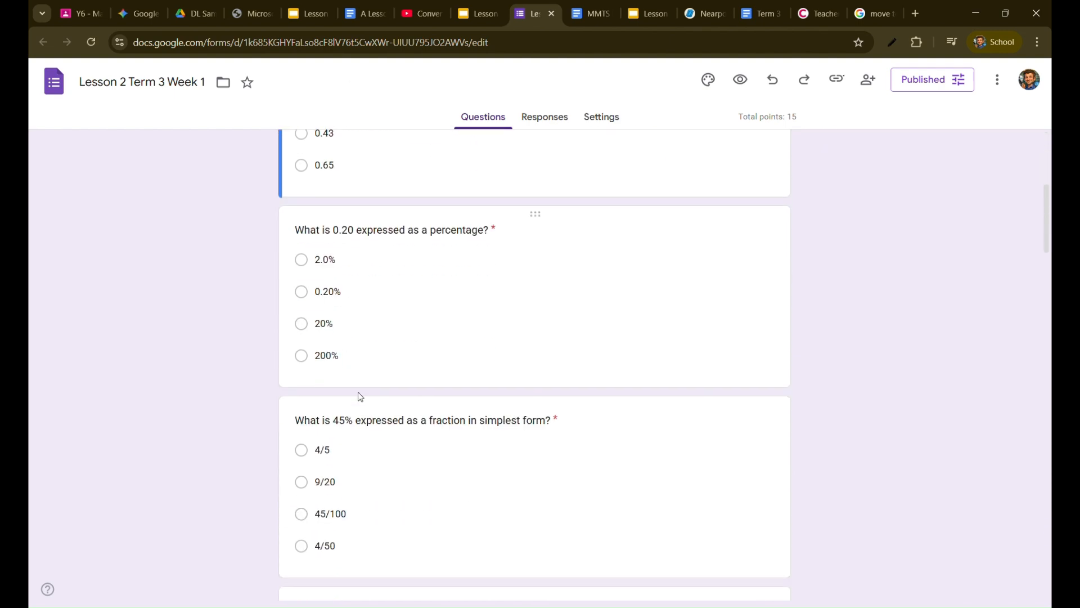
pyautogui.scroll(-15, 368, 427)
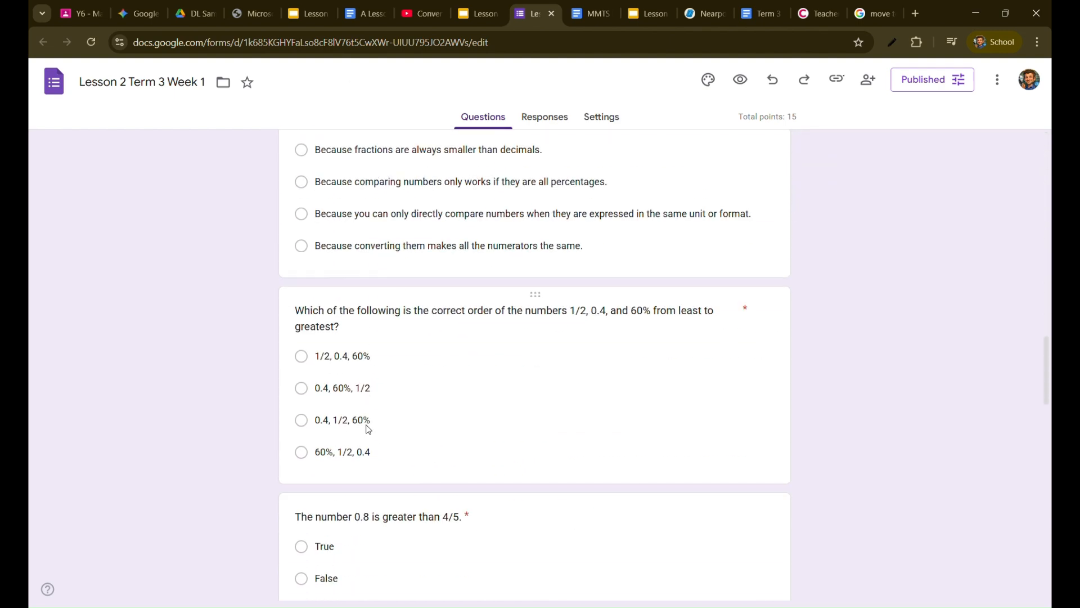
pyautogui.scroll(-12, 367, 431)
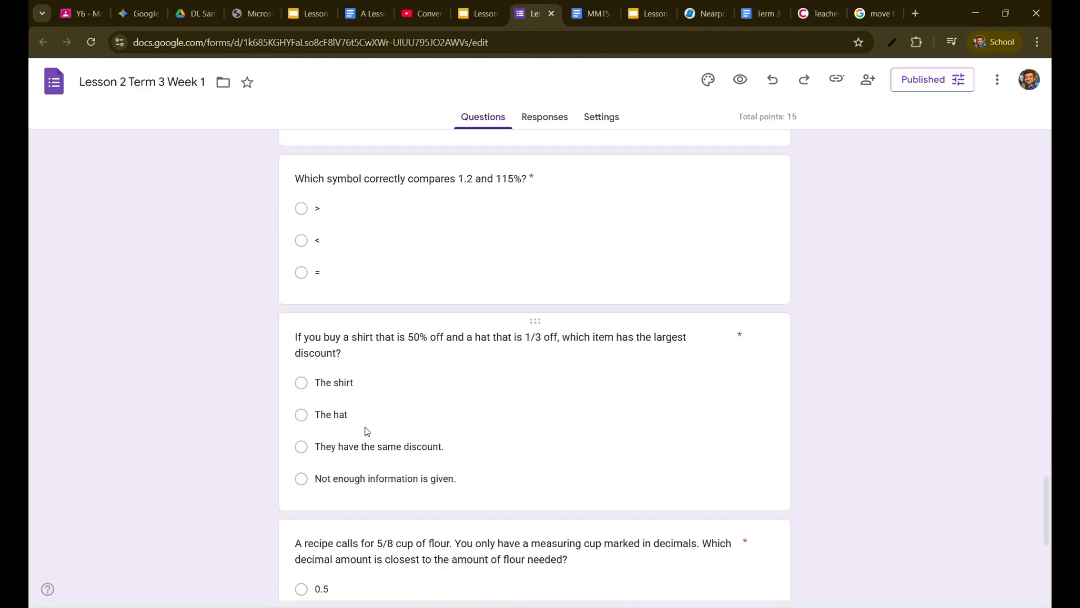
pyautogui.scroll(20, 347, 427)
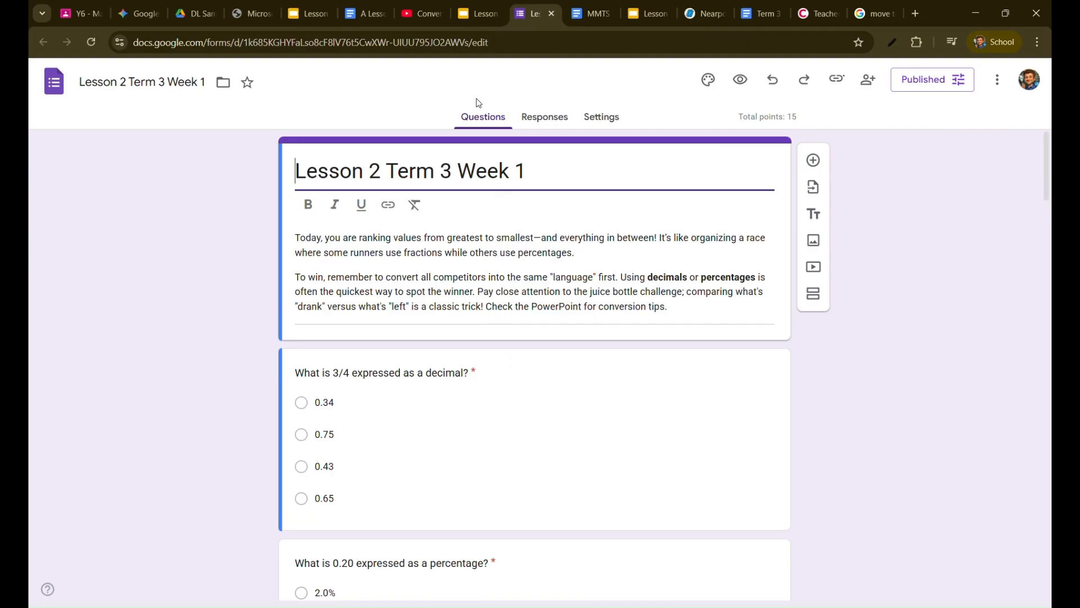
# - Open the MMTS Lesson 3 Term 3 Week 1 document and inspect the answer choices for 50% in the Percentage Toolkit Table
pyautogui.hotkey('ctrl', 'Tab')
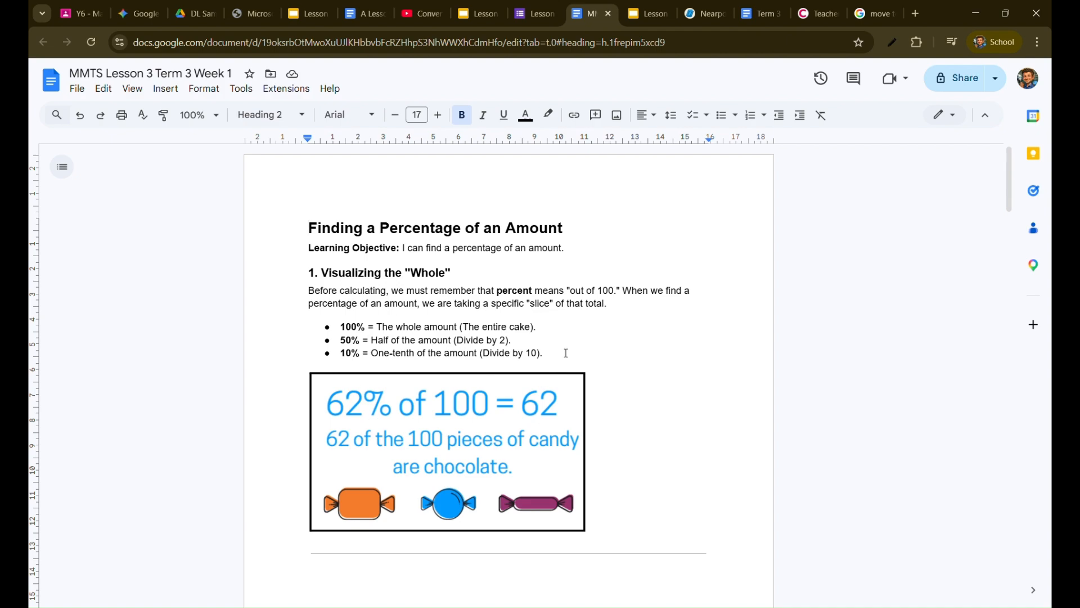
pyautogui.scroll(-10, 657, 502)
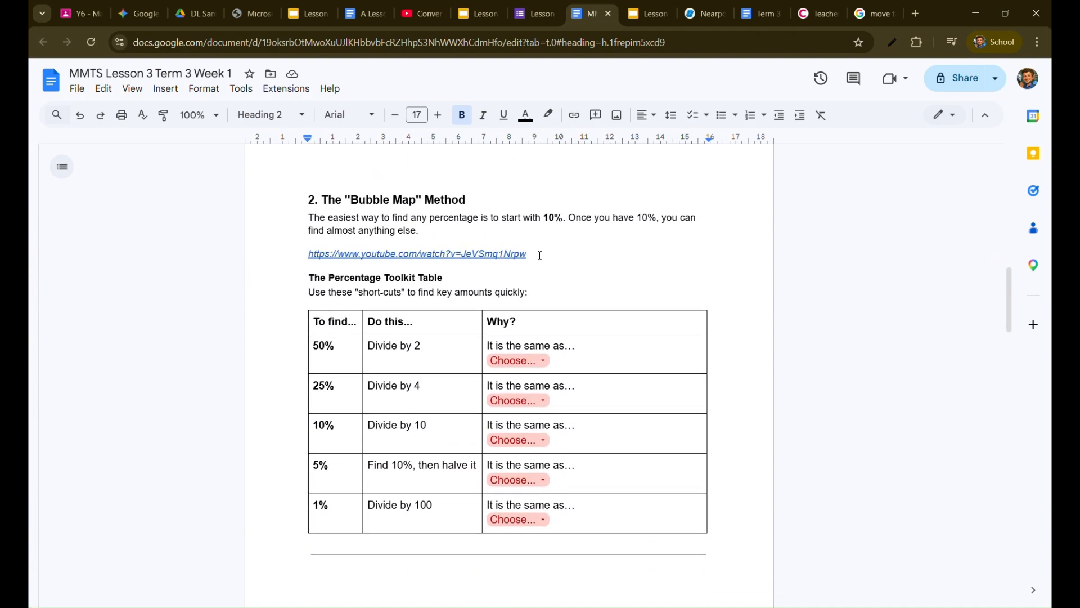
pyautogui.click(543, 363)
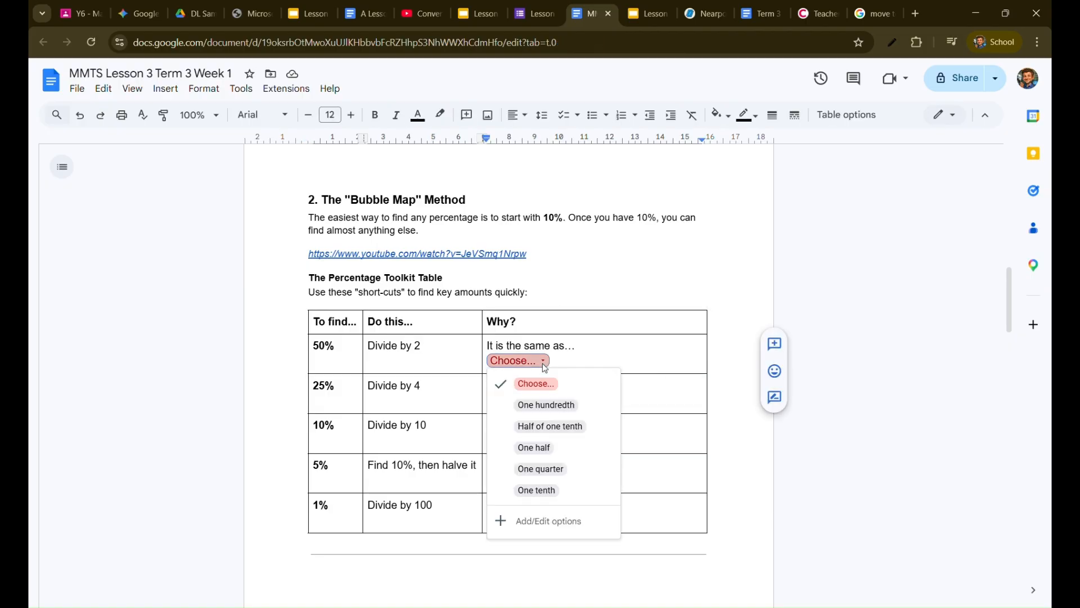
pyautogui.click(597, 361)
# - Review the Sale Challenge, Interactive Practice & Games and Check for Understanding sections of the Lesson 3 document
pyautogui.scroll(-10, 593, 416)
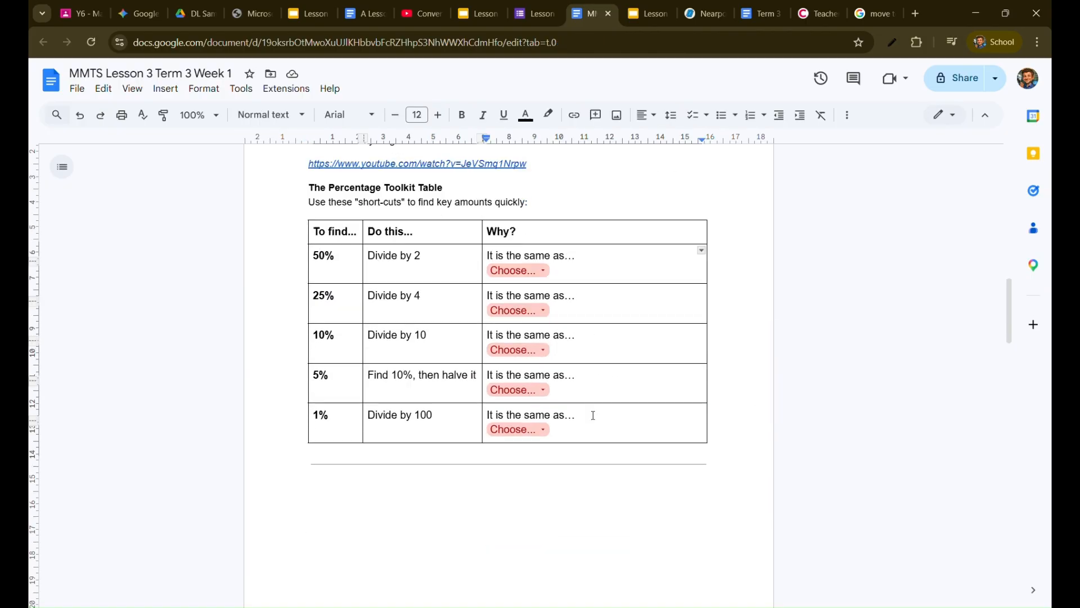
pyautogui.scroll(-7, 593, 418)
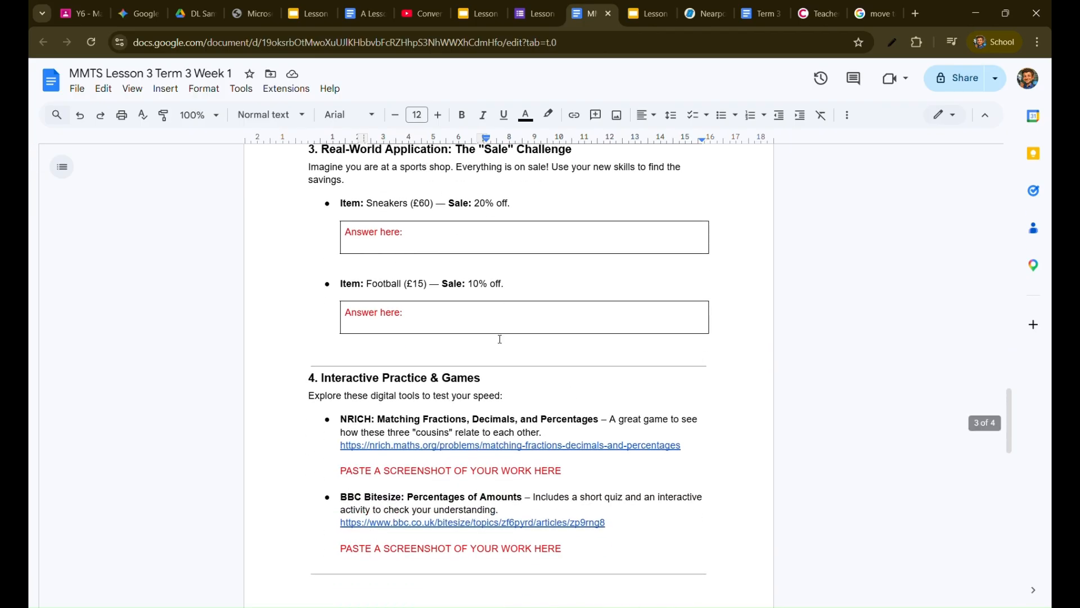
pyautogui.scroll(2, 516, 396)
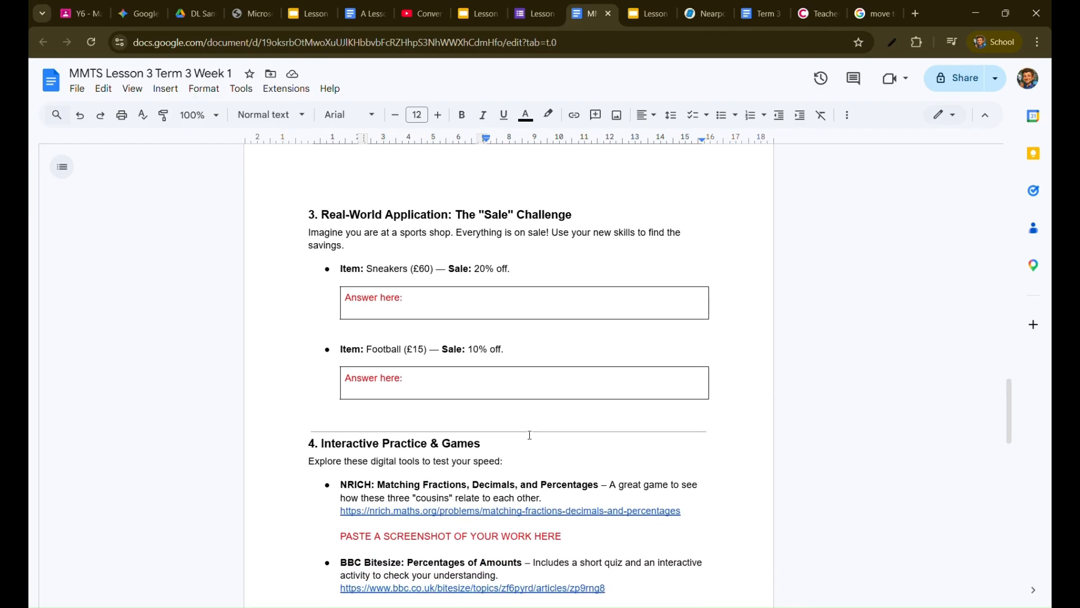
pyautogui.scroll(-2, 525, 434)
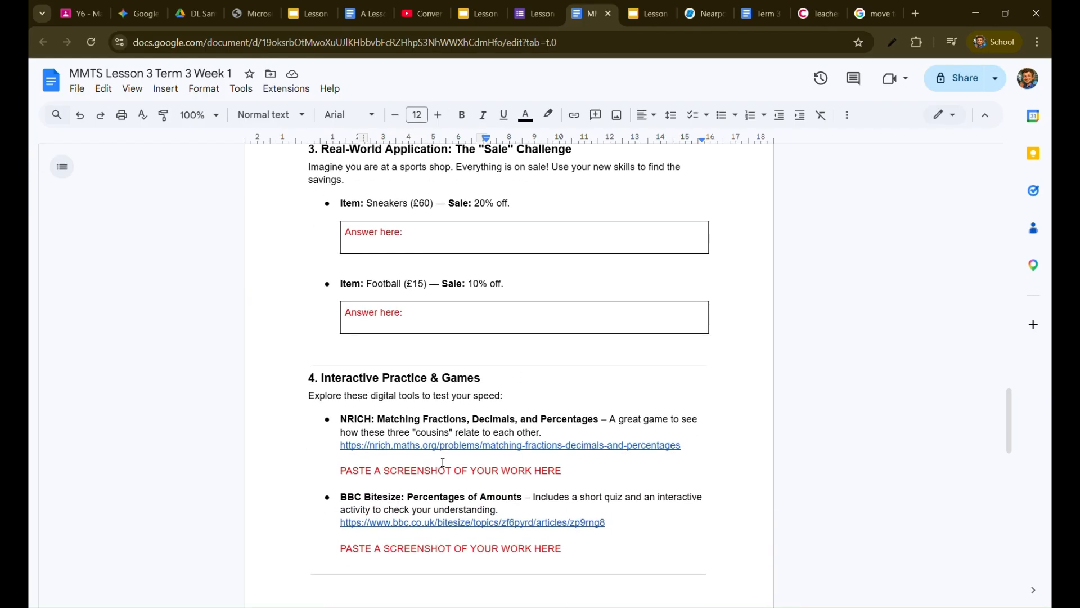
pyautogui.moveTo(561, 470); pyautogui.dragTo(341, 470)
pyautogui.click(391, 470)
pyautogui.scroll(-2, 453, 494)
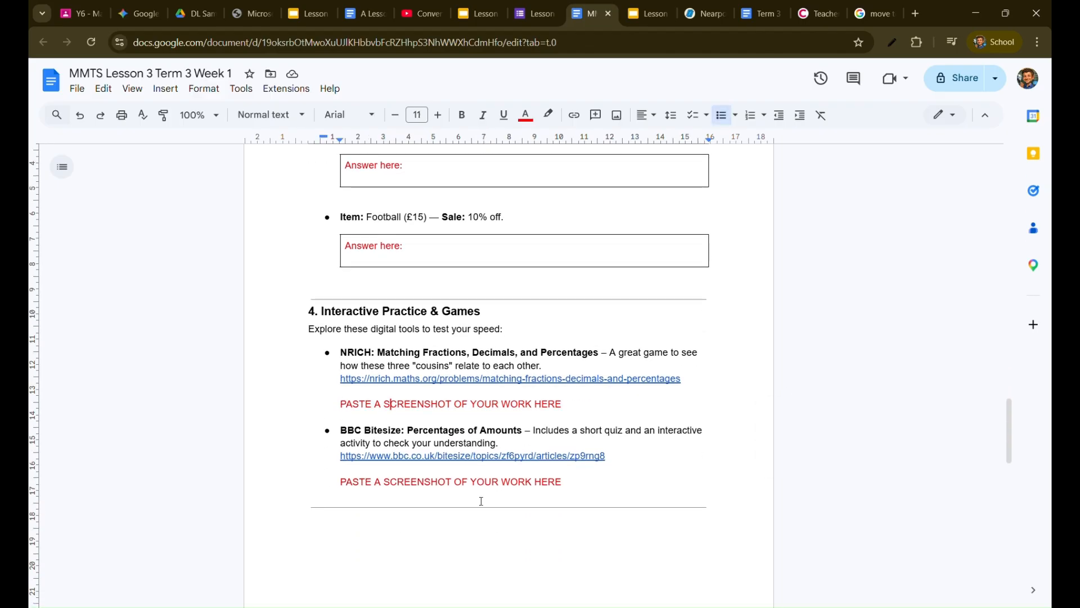
pyautogui.scroll(-10, 491, 502)
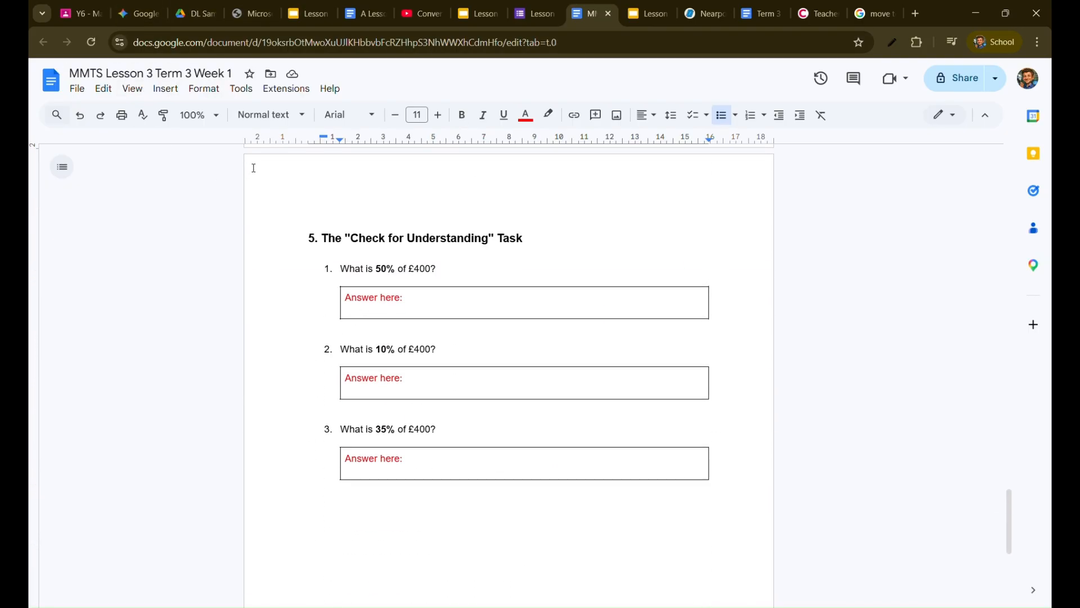
# - View the Lesson 4 Term 3 Week 1 slides and the Nearpod lesson Problem Solving: Percentages
pyautogui.click(640, 17)
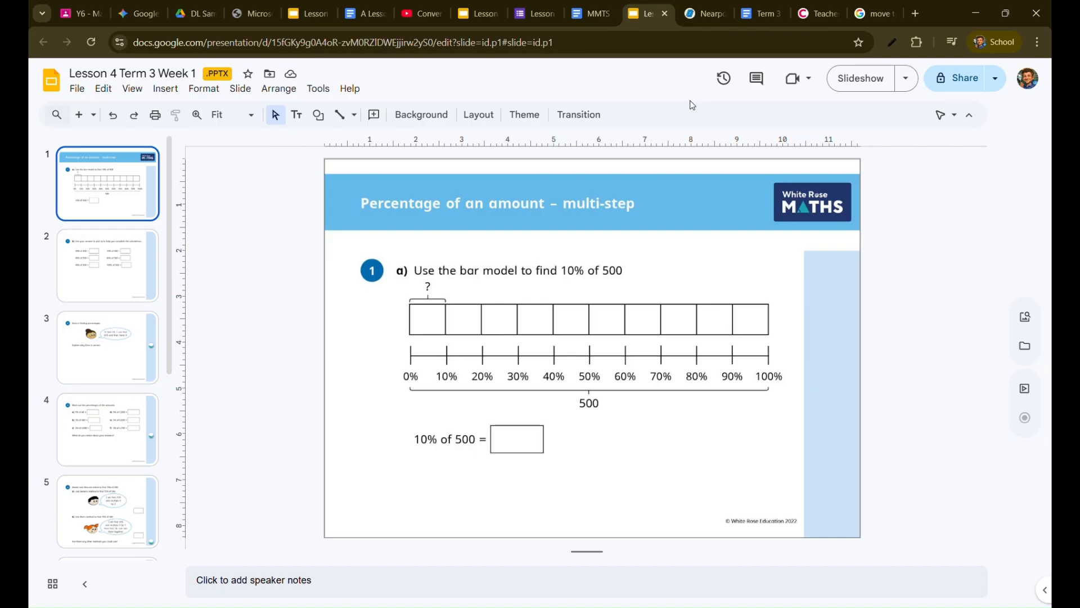
pyautogui.moveTo(698, 18)
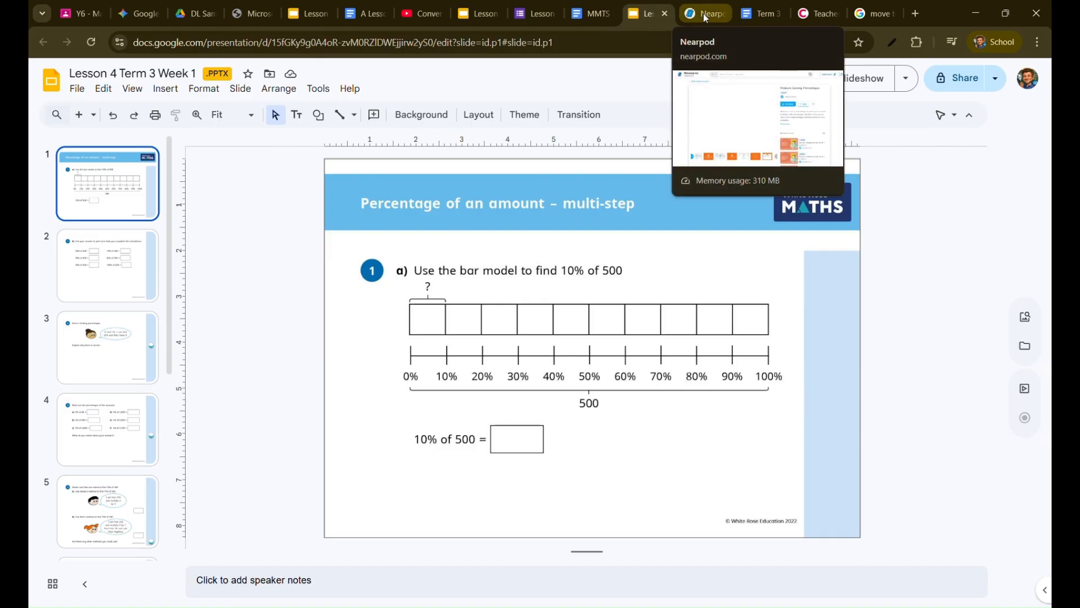
pyautogui.click(703, 19)
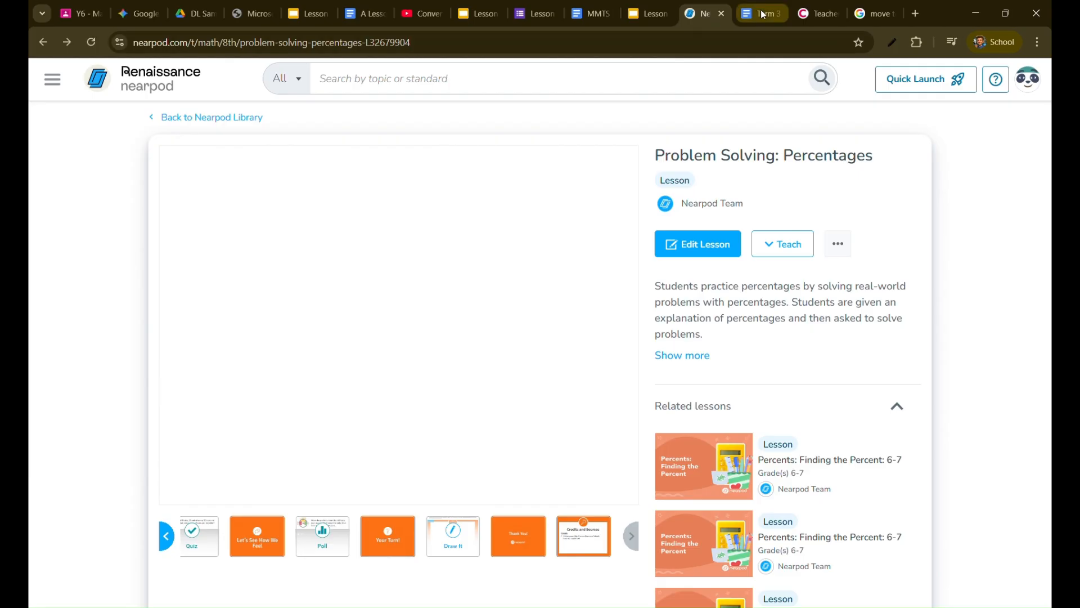
# - Open the Term 3 Week 1 Review document and inspect the word choices for the first gap in its gap-fill text
pyautogui.moveTo(762, 15)
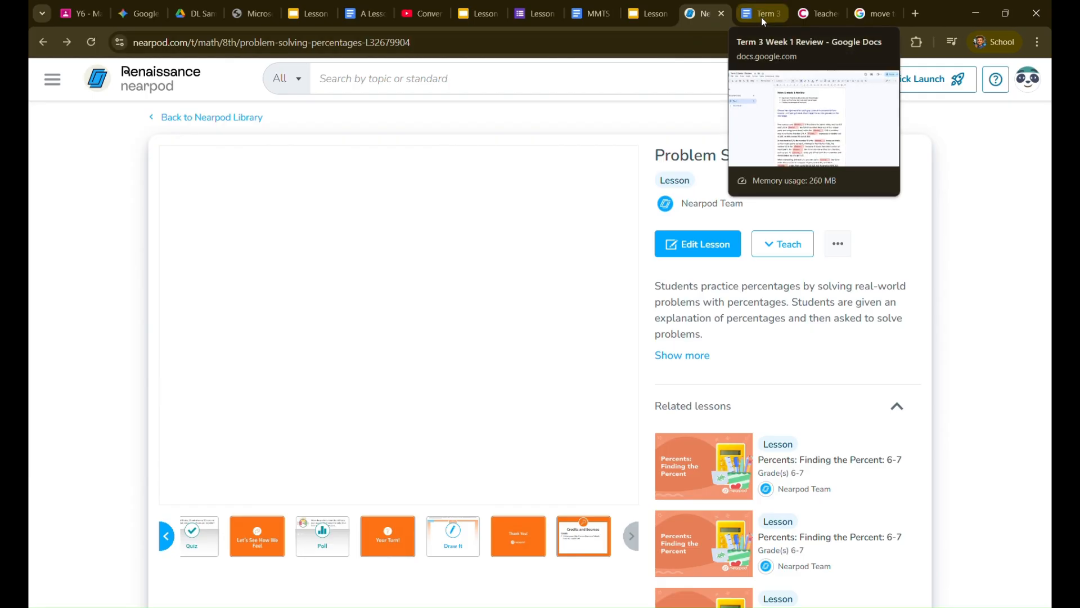
pyautogui.click(763, 17)
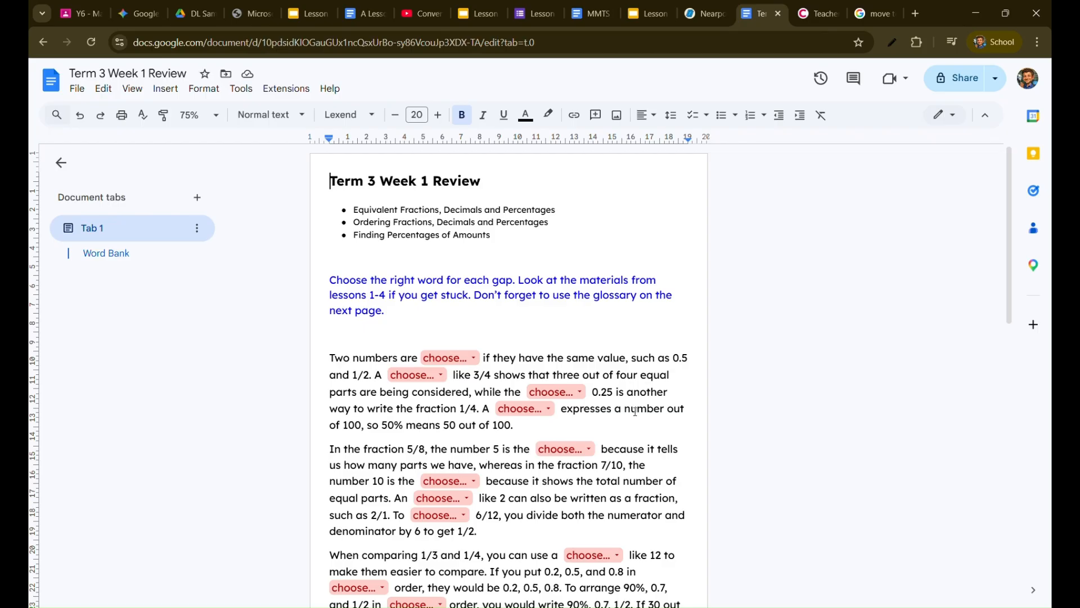
pyautogui.scroll(-8, 642, 453)
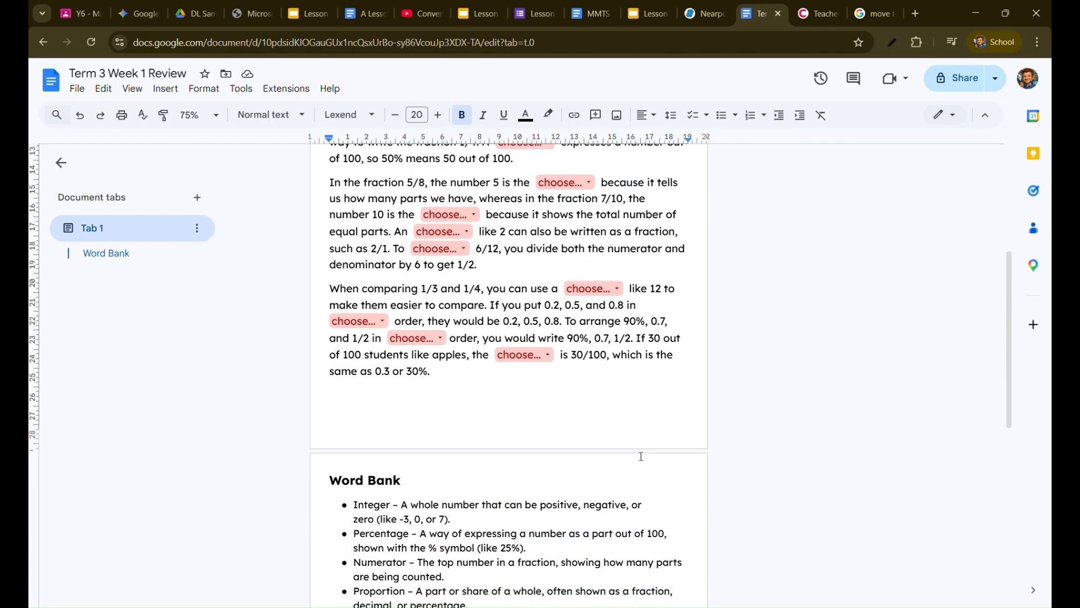
pyautogui.scroll(5, 641, 455)
pyautogui.scroll(3, 641, 455)
pyautogui.scroll(-2, 640, 456)
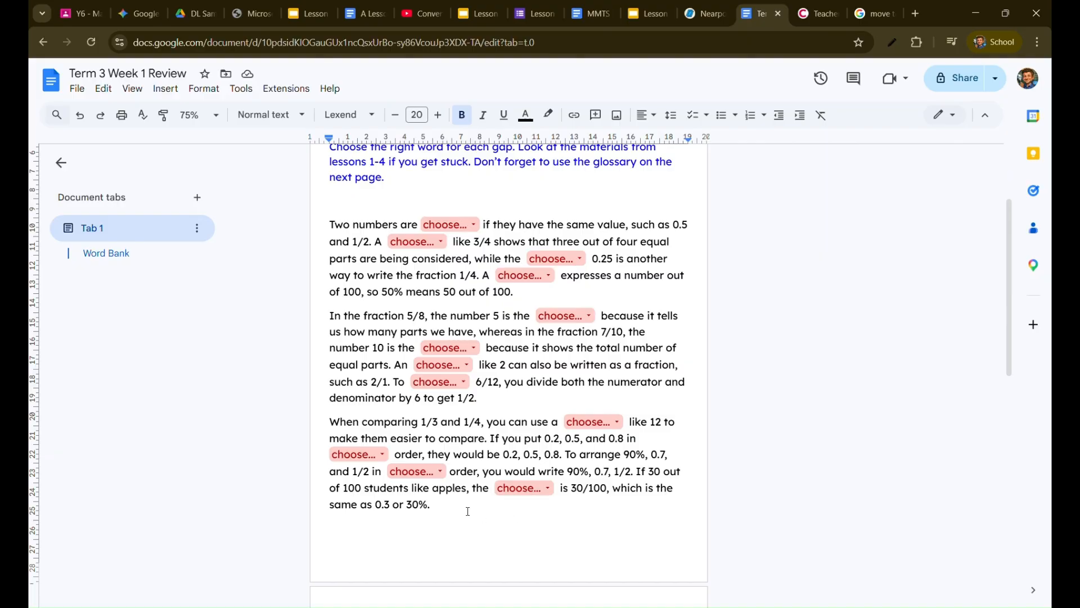
pyautogui.click(472, 225)
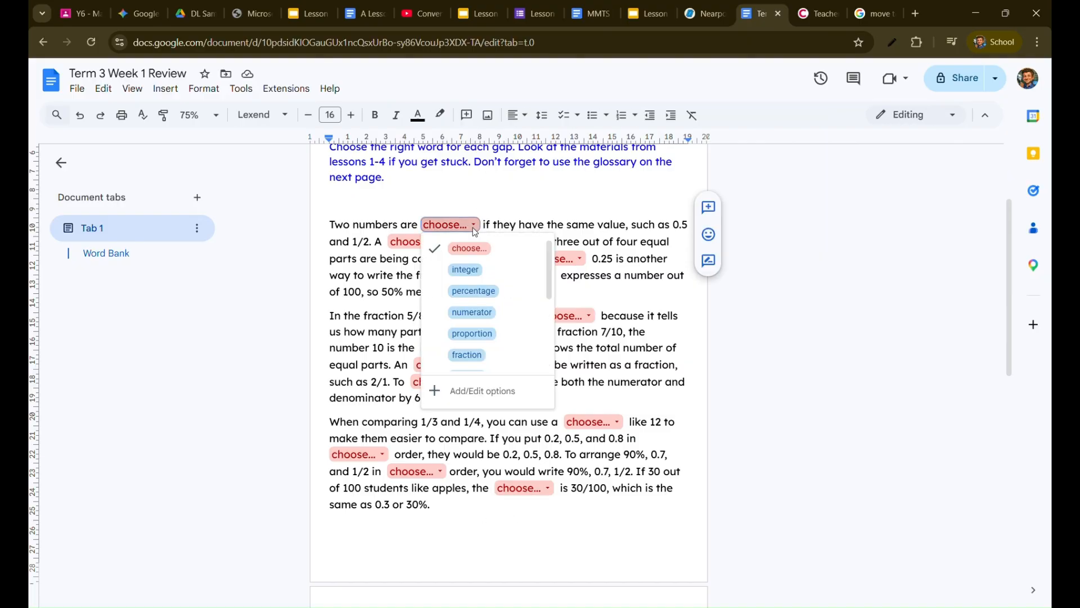
pyautogui.scroll(-2, 486, 307)
pyautogui.click(477, 461)
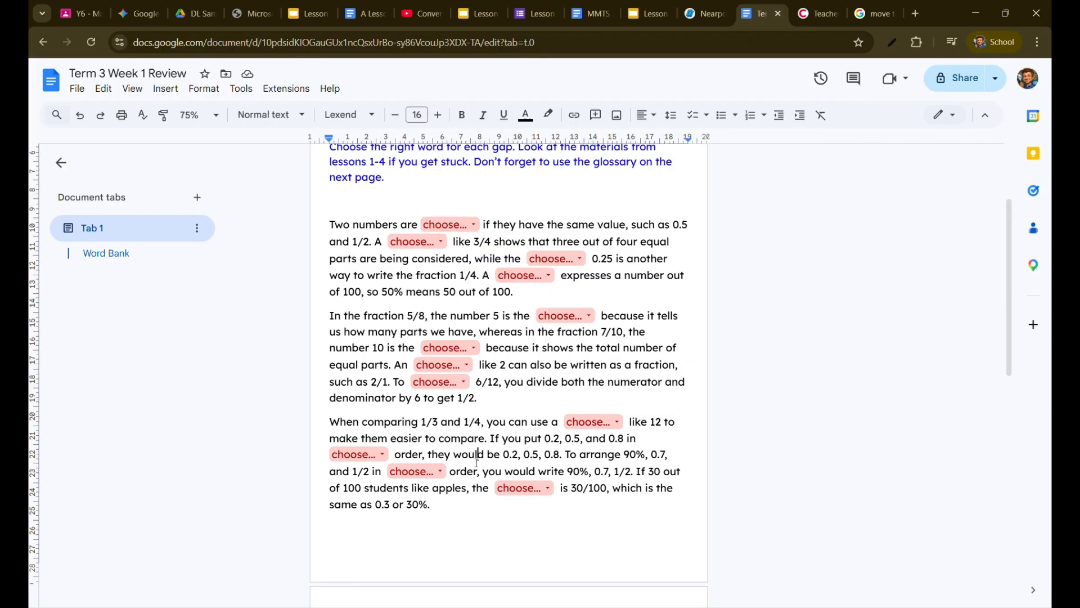
# - Examine the Word Bank definitions on the review document's second page and return to the gap-fill instructions
pyautogui.scroll(-6, 476, 463)
pyautogui.scroll(-3, 383, 298)
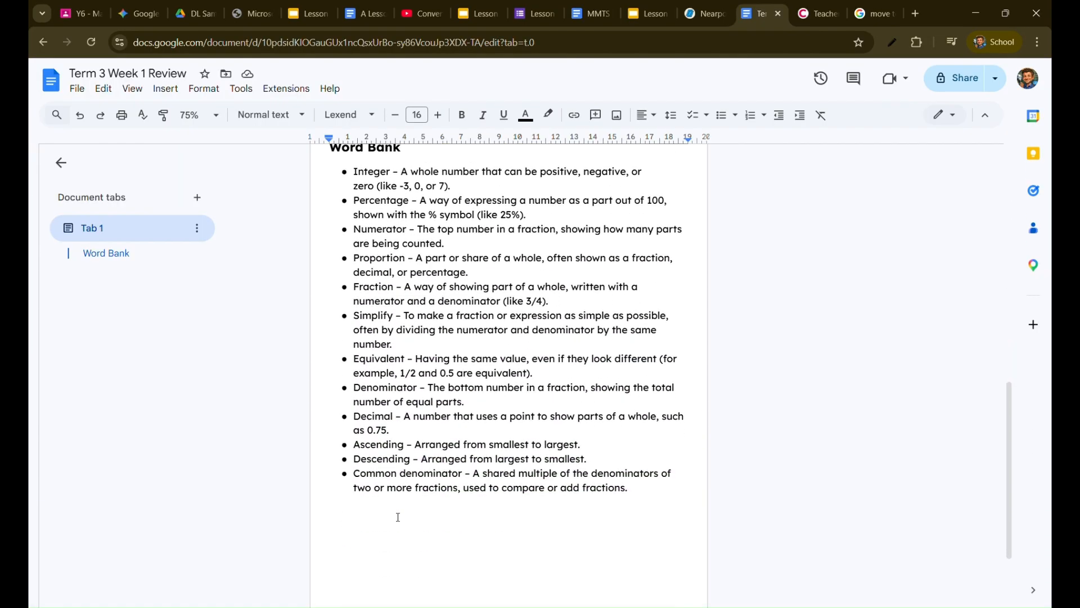
pyautogui.scroll(8, 366, 224)
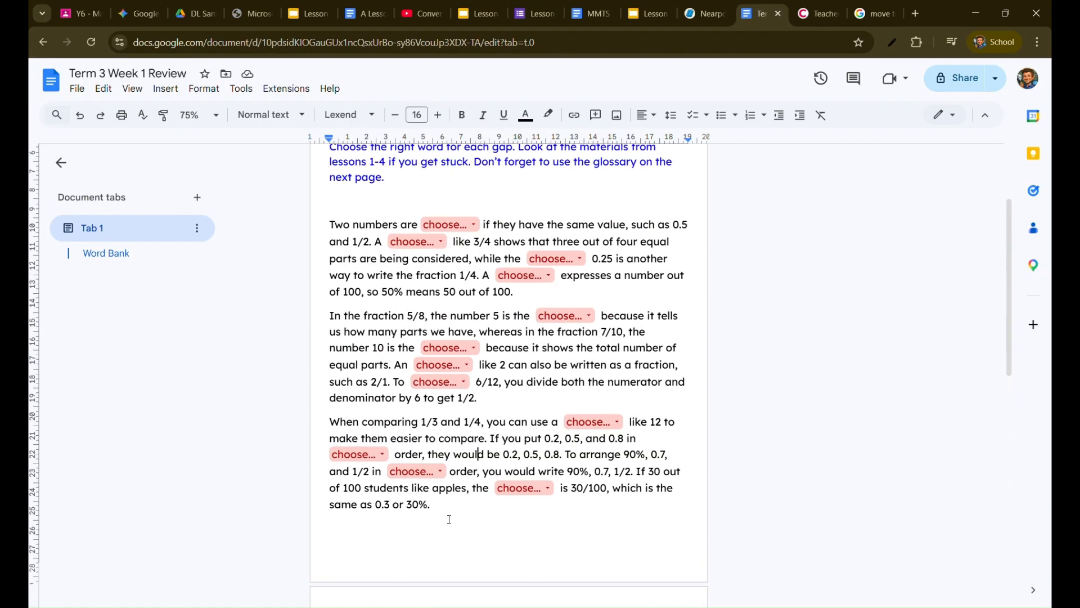
pyautogui.click(450, 511)
pyautogui.scroll(2, 490, 491)
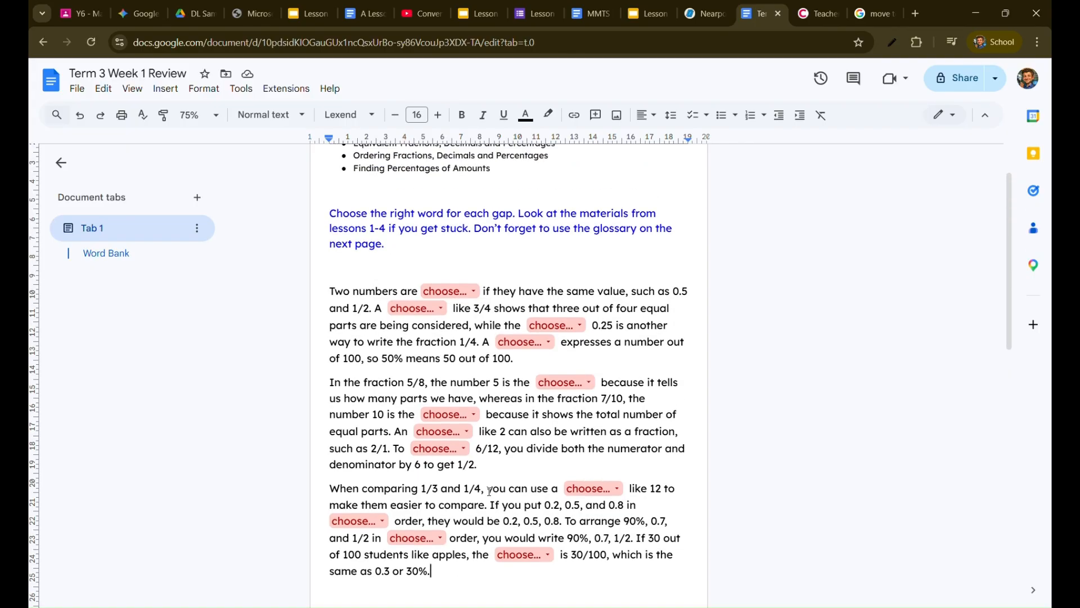
# - Review the gap-fill instructions about using the lesson materials and glossary, and view the Year 6 assignments list in CENTURY
pyautogui.moveTo(528, 198); pyautogui.dragTo(525, 211)
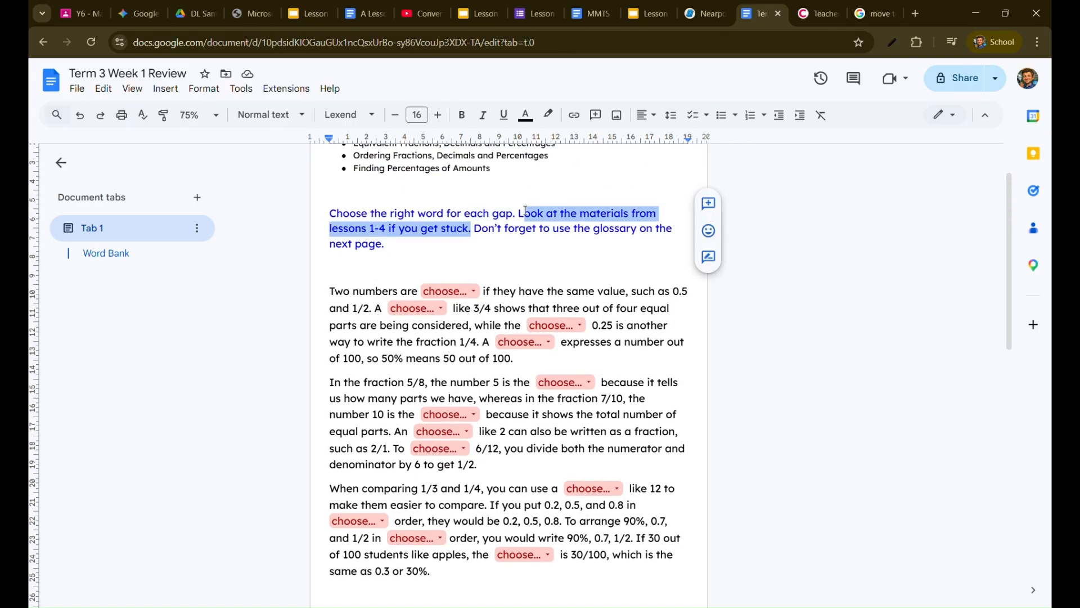
pyautogui.click(407, 245)
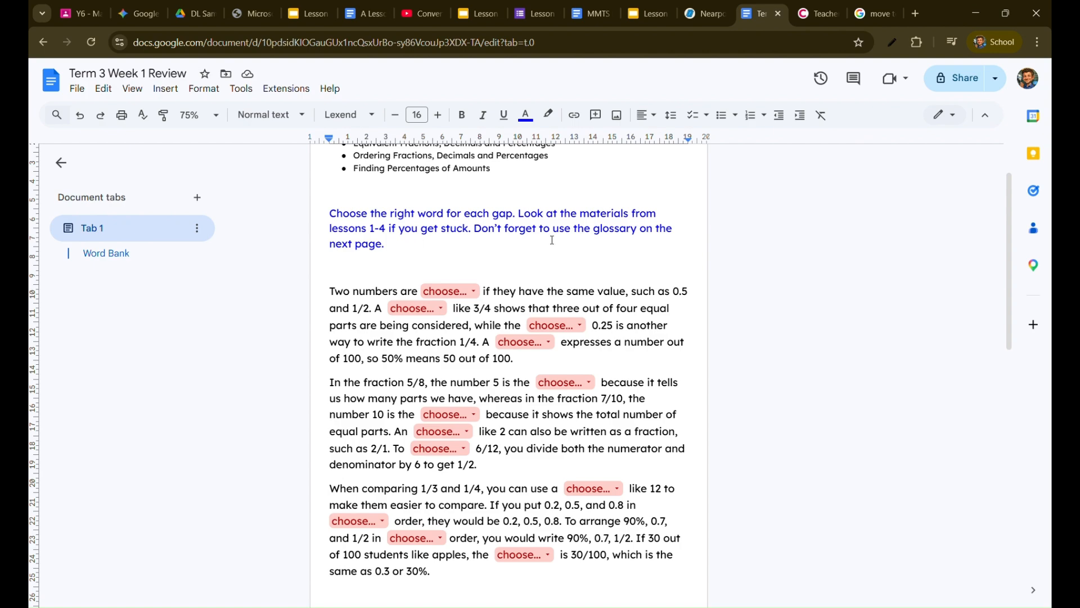
pyautogui.click(818, 13)
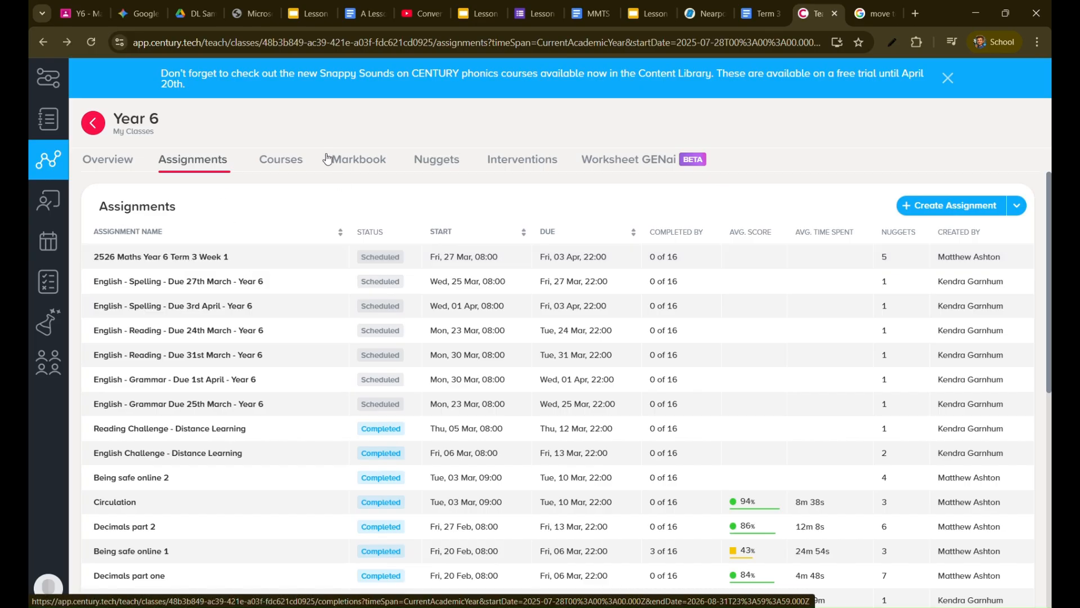
# - Switch to Google Classroom and create a material titled "Planning Term 3 Week 1" in the Y6 - Maths - 25/26 classwork
pyautogui.click(79, 14)
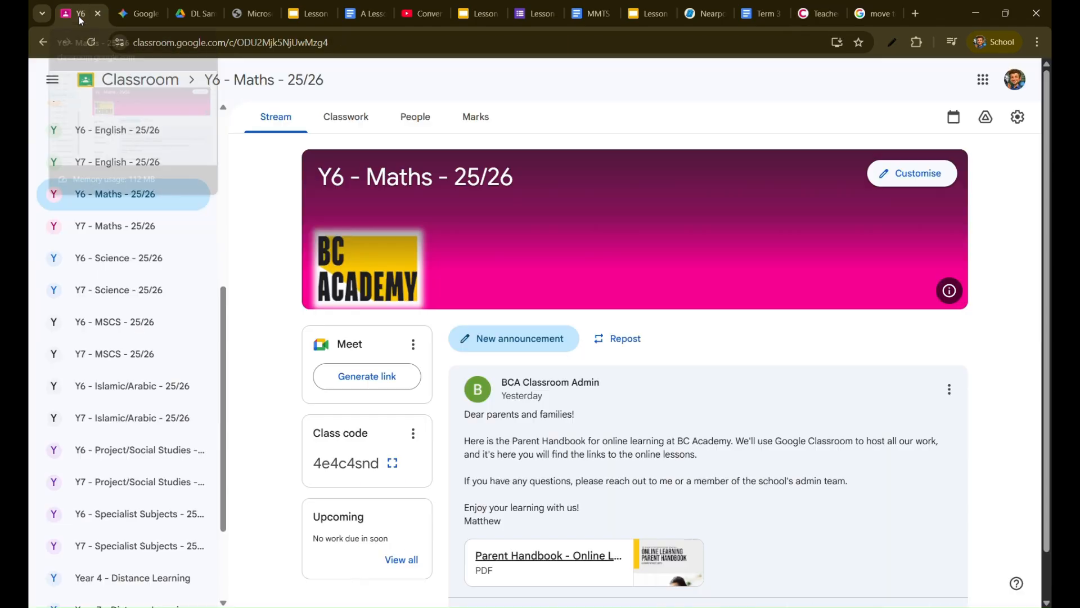
pyautogui.click(344, 123)
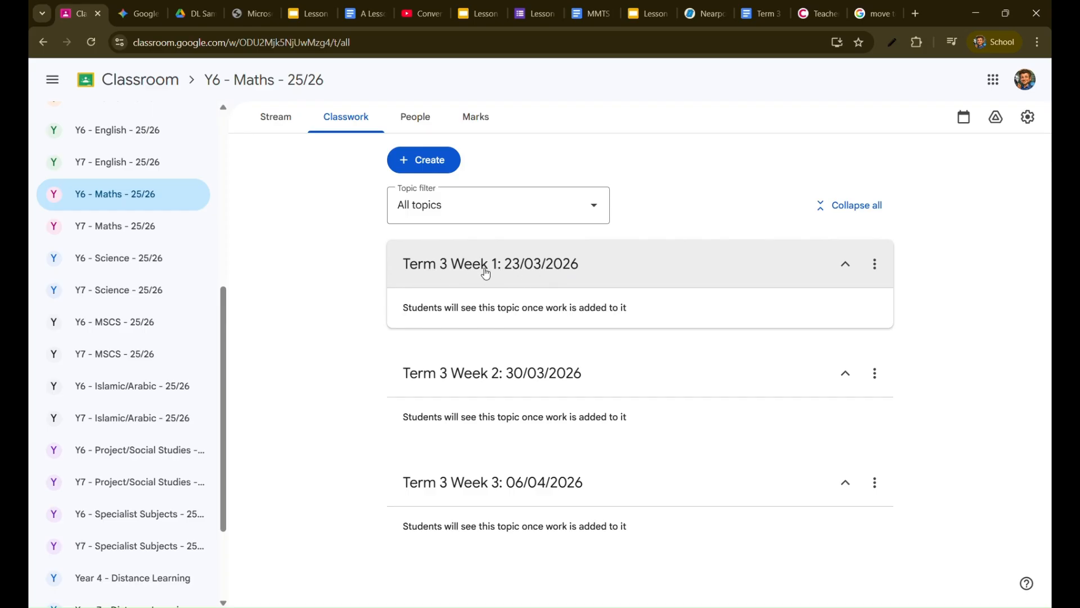
pyautogui.click(427, 164)
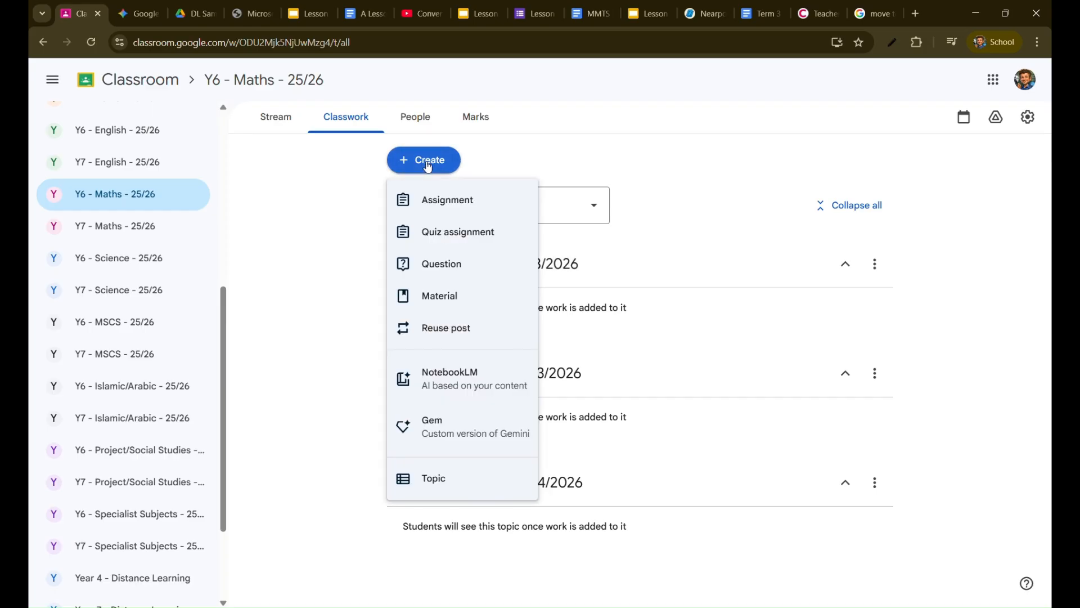
pyautogui.click(450, 300)
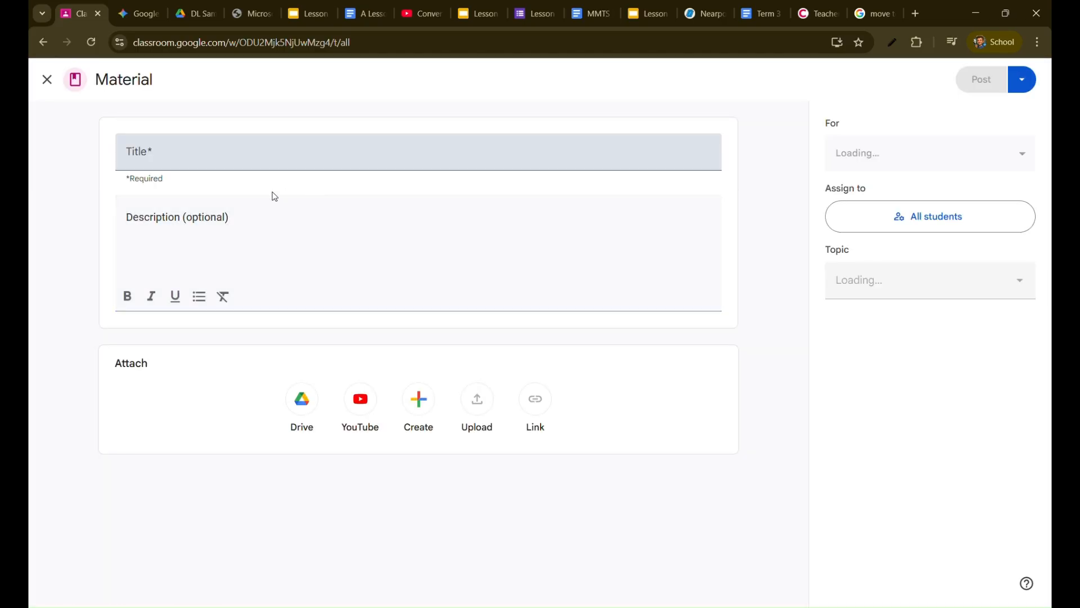
pyautogui.click(219, 153)
pyautogui.write('Planning Term 3 Week 1')
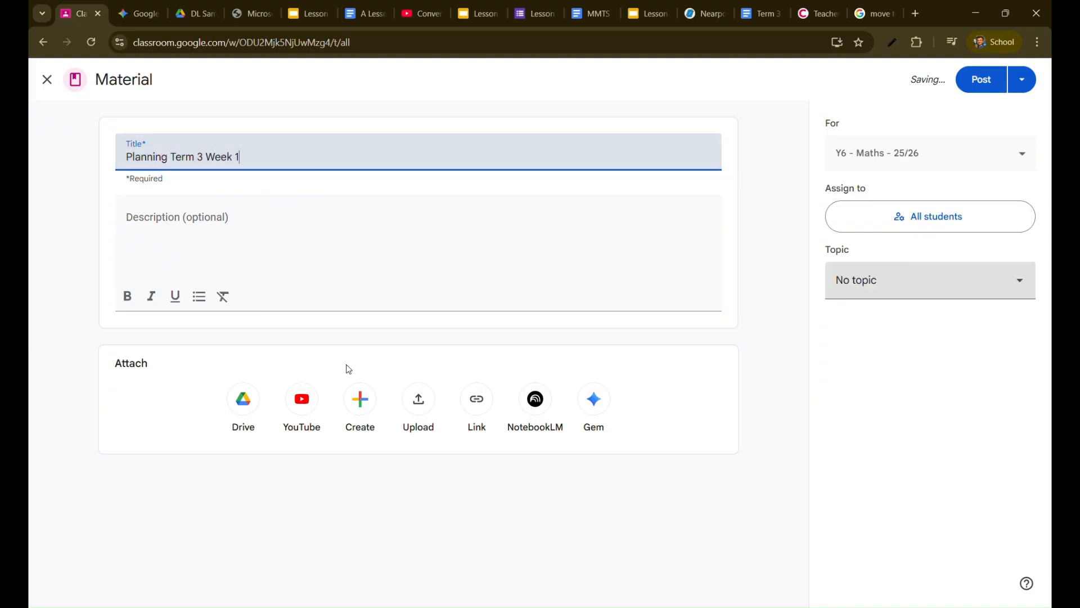
# - Attach Mathematics Year Six Weekly Plan T3 W1.pdf from Google Drive to the planning material
pyautogui.click(240, 404)
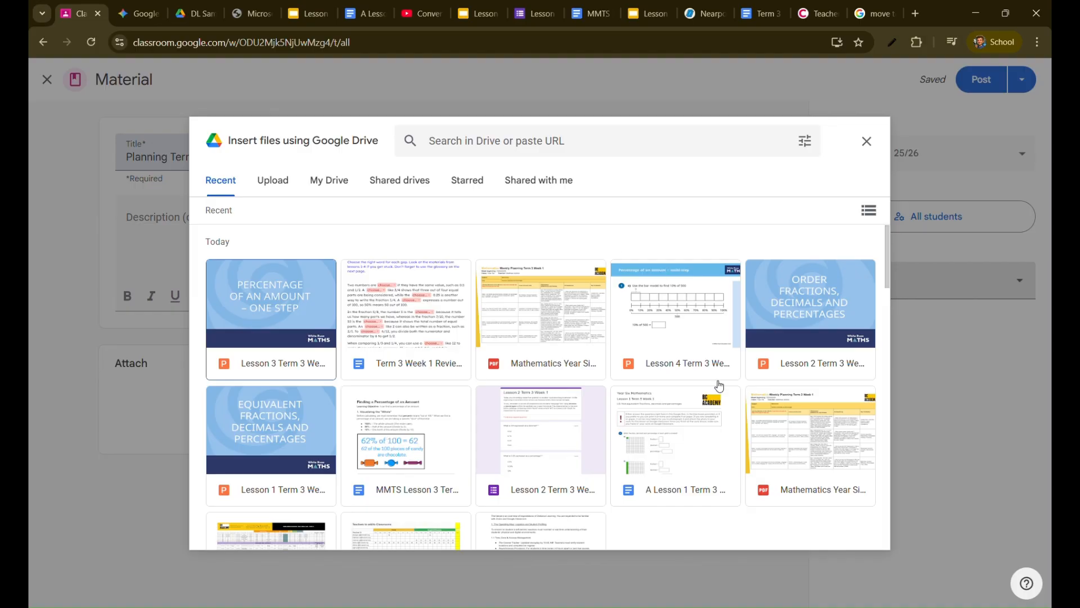
pyautogui.click(808, 442)
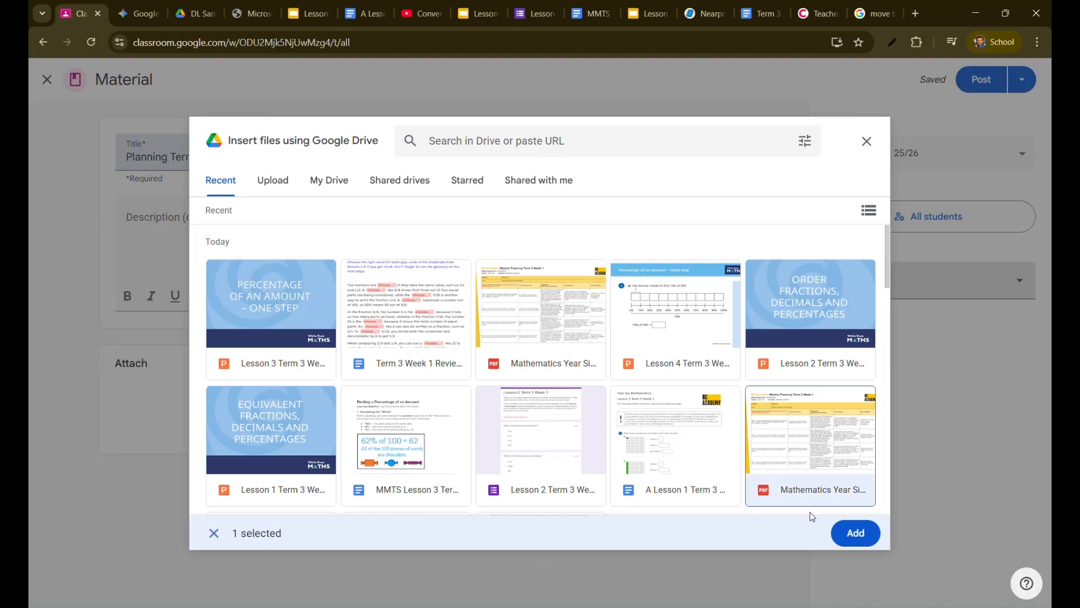
pyautogui.click(855, 532)
# - Assign the planning material to the topic "Term 3 Week 1: 23/03/2026" and post it
pyautogui.click(874, 280)
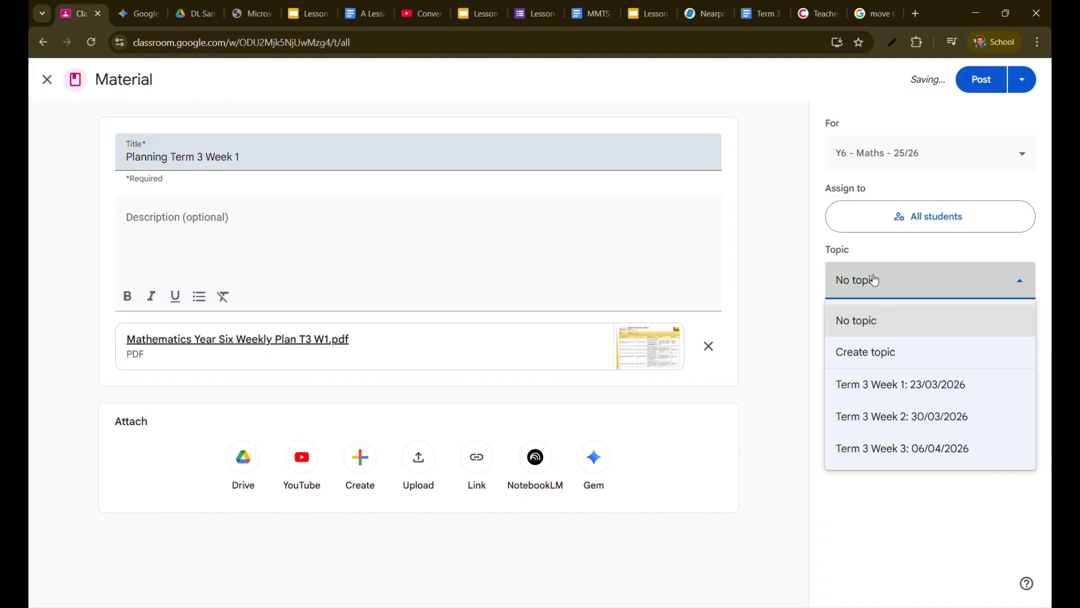
pyautogui.click(900, 384)
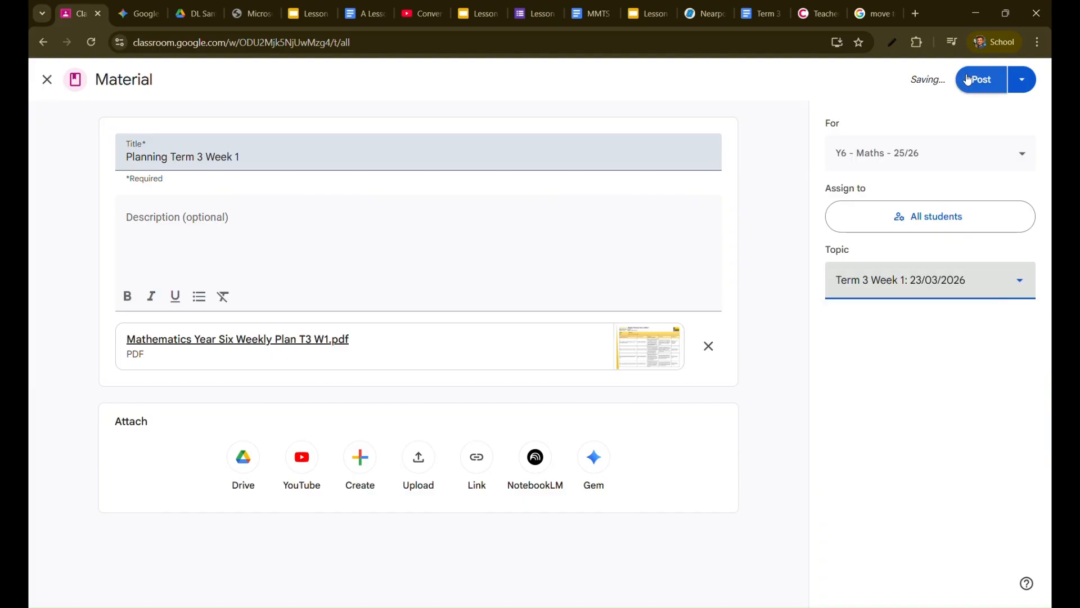
pyautogui.click(985, 87)
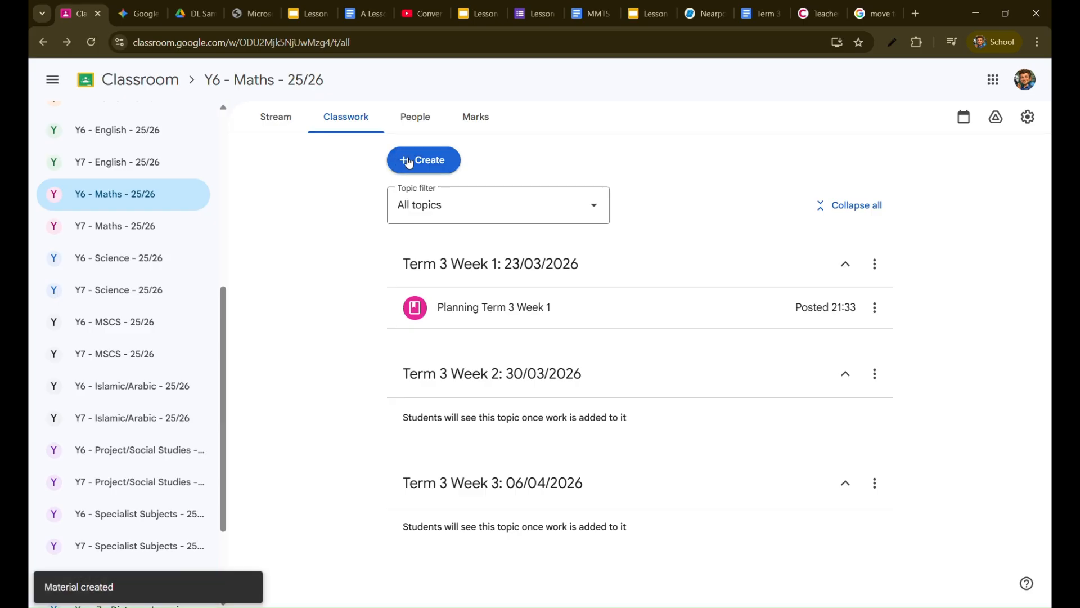
# - Create a new classwork assignment titled "Lesson 1 Term 3 Week 1"
pyautogui.click(412, 164)
pyautogui.click(441, 198)
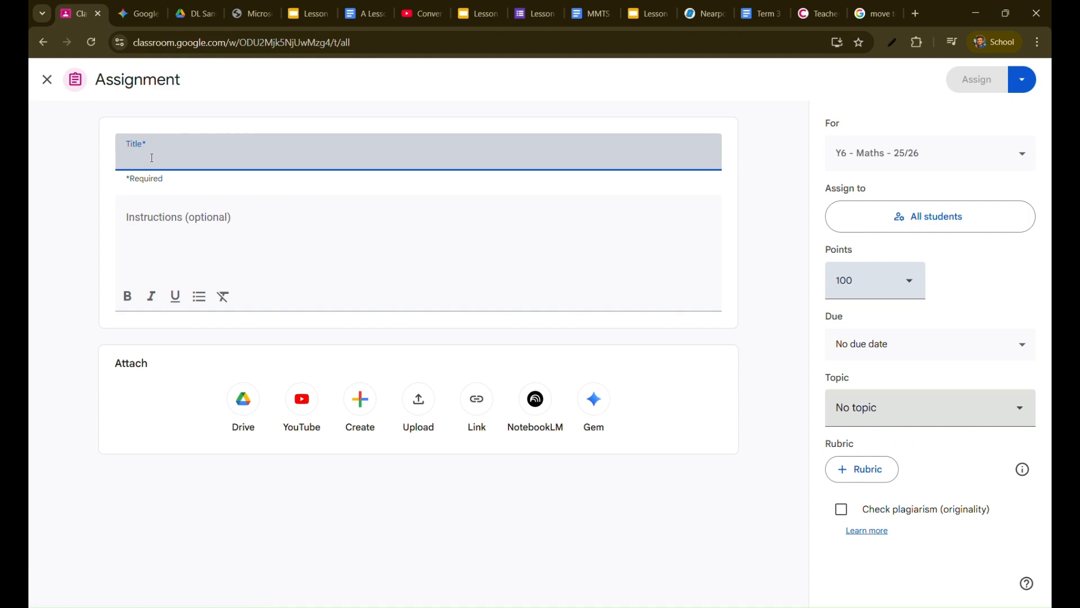
pyautogui.write('Lesson 1 Term 3 Week 1')
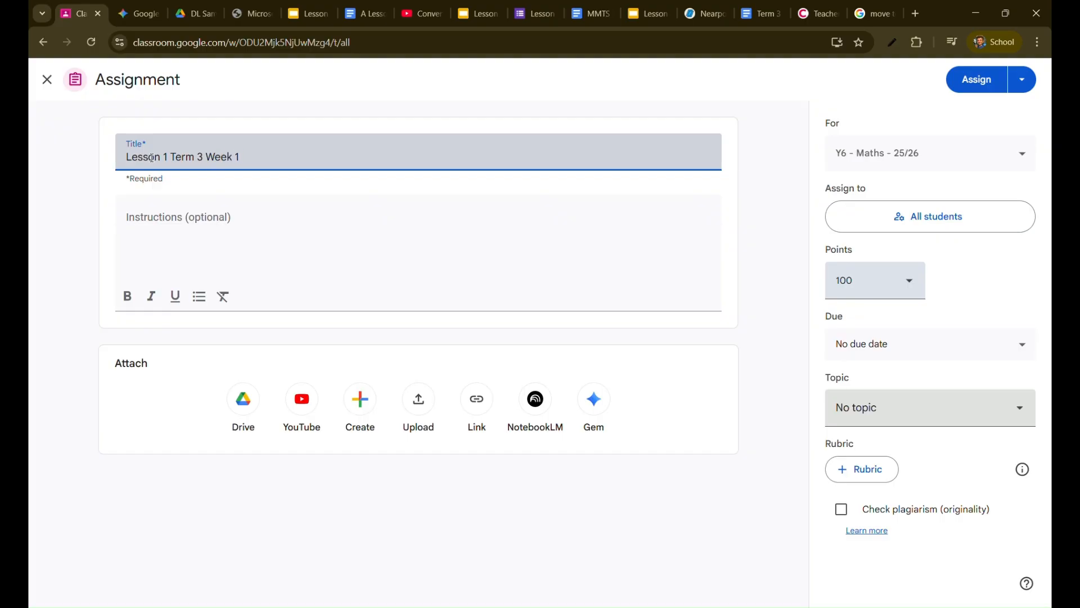
# - Copy Gemini's Equivalent Fractions, Decimals, and Percentages introduction into the assignment's instructions
pyautogui.click(126, 219)
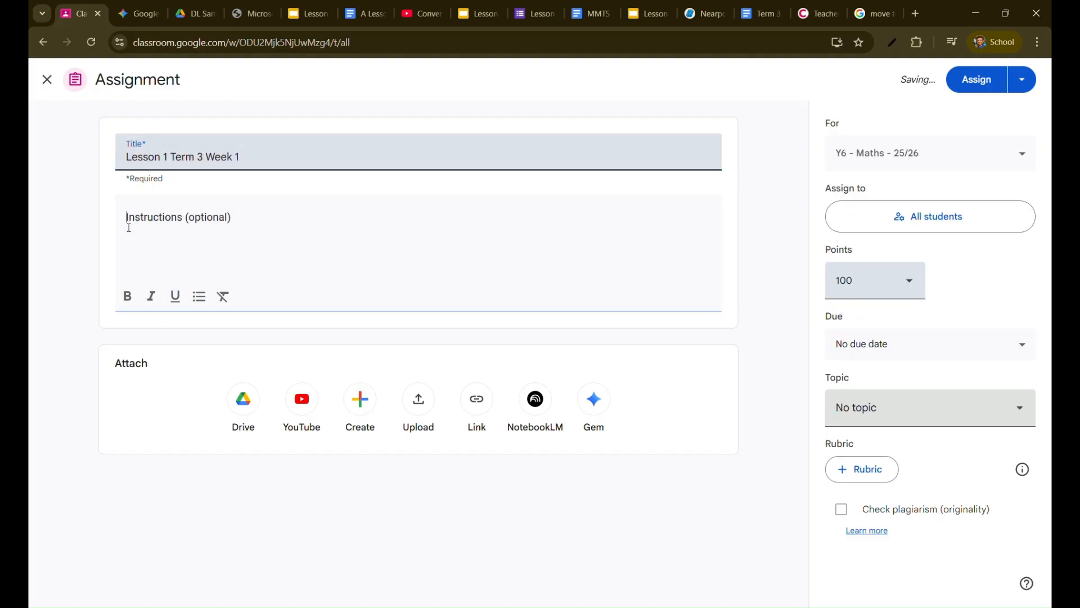
pyautogui.click(133, 20)
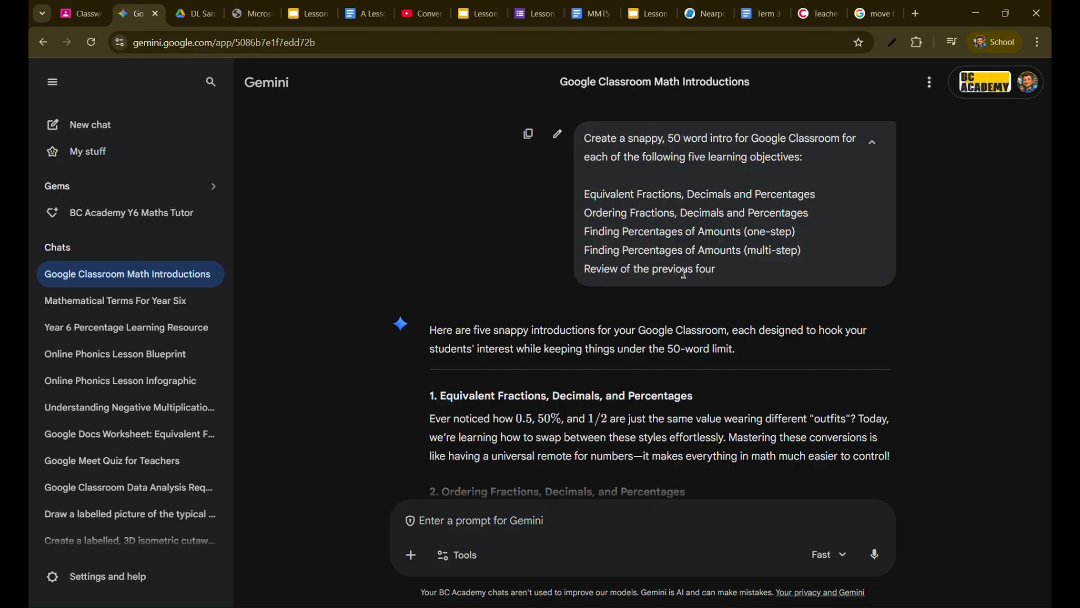
pyautogui.scroll(-2, 397, 421)
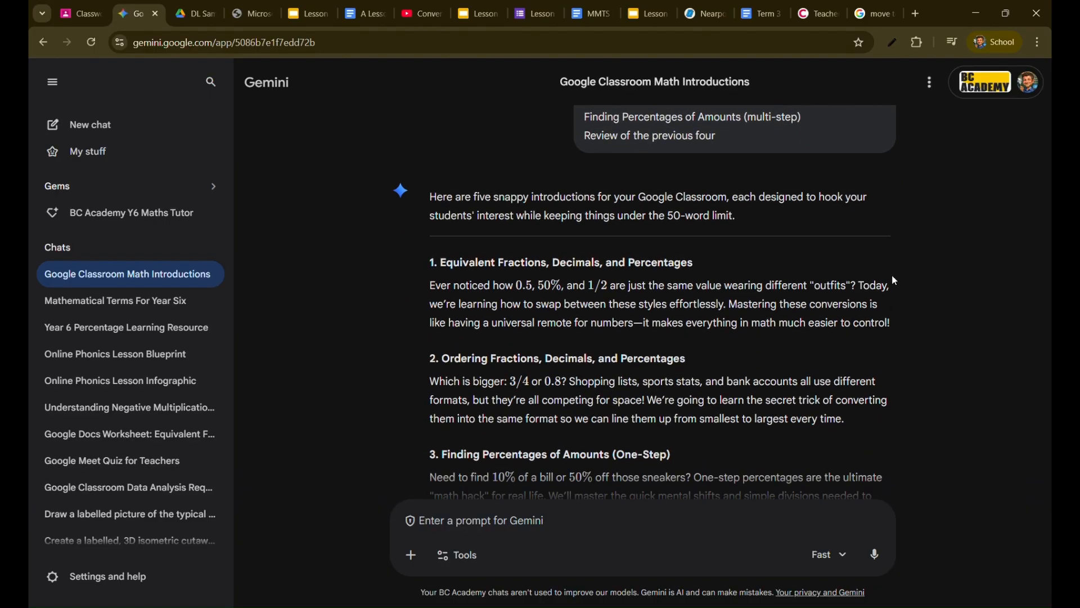
pyautogui.moveTo(896, 326); pyautogui.dragTo(426, 300)
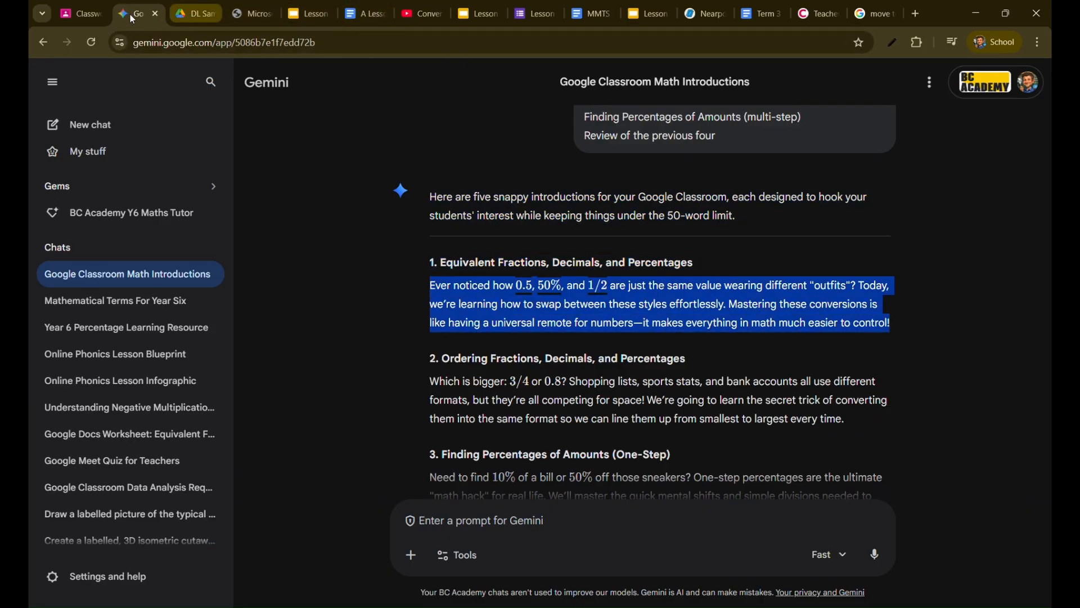
pyautogui.click(73, 18)
pyautogui.click(167, 223)
pyautogui.write('Ever noticed how $0.5$, $50\\%$, and $1/2$ are just the same value wearing different "outfits"? Today, we’re learning how to swap between these styles effortlessly. Mastering these conversions is like having a universal remote for numbers—it makes everything in math much easier to control!')
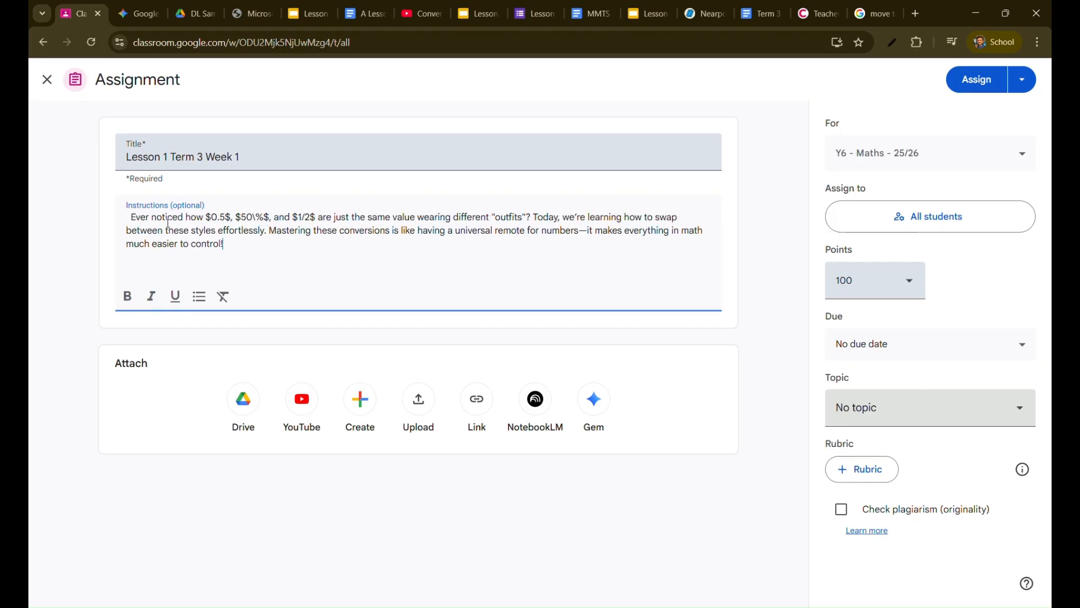
# - Remove the leading space, dollar signs and backslash from the instructions so the values read 0.5, 50% and 1/2
pyautogui.press('BackSpace')
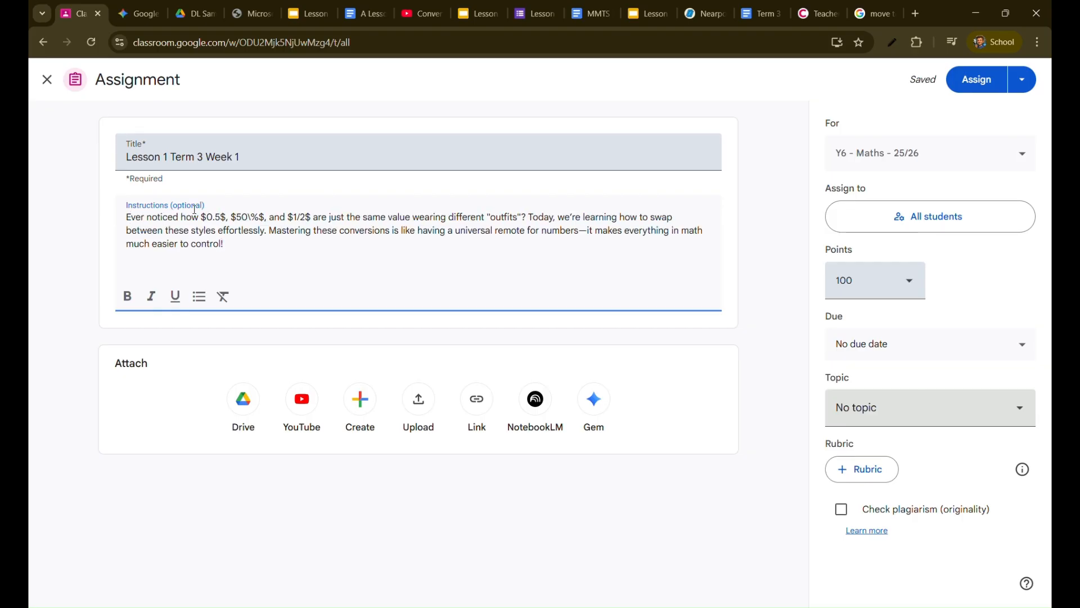
pyautogui.click(227, 219)
pyautogui.press('BackSpace')
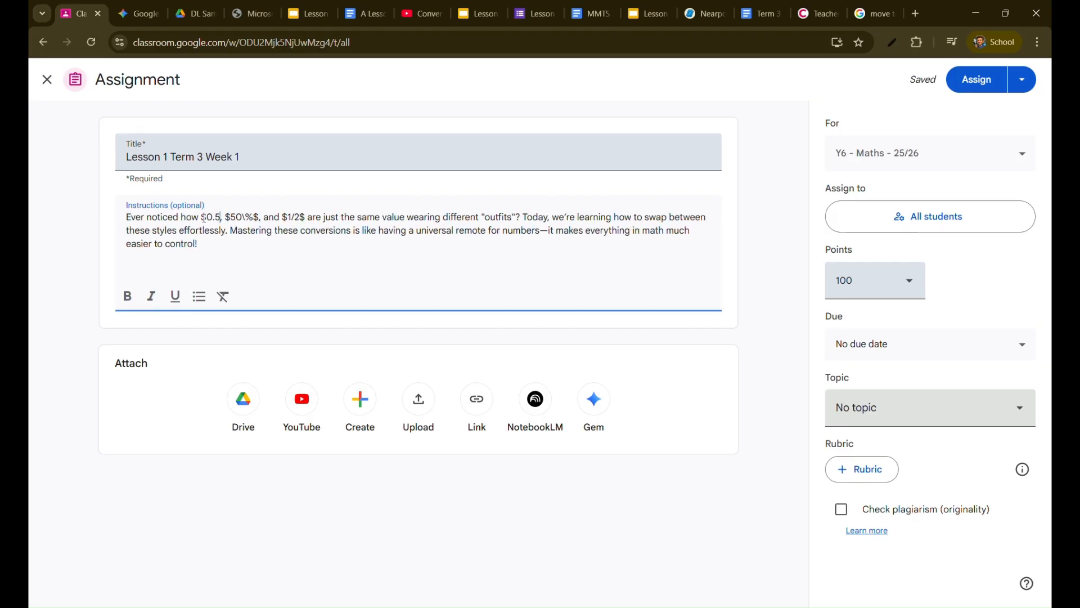
pyautogui.click(204, 219)
pyautogui.press('BackSpace')
pyautogui.click(227, 218)
pyautogui.press('BackSpace')
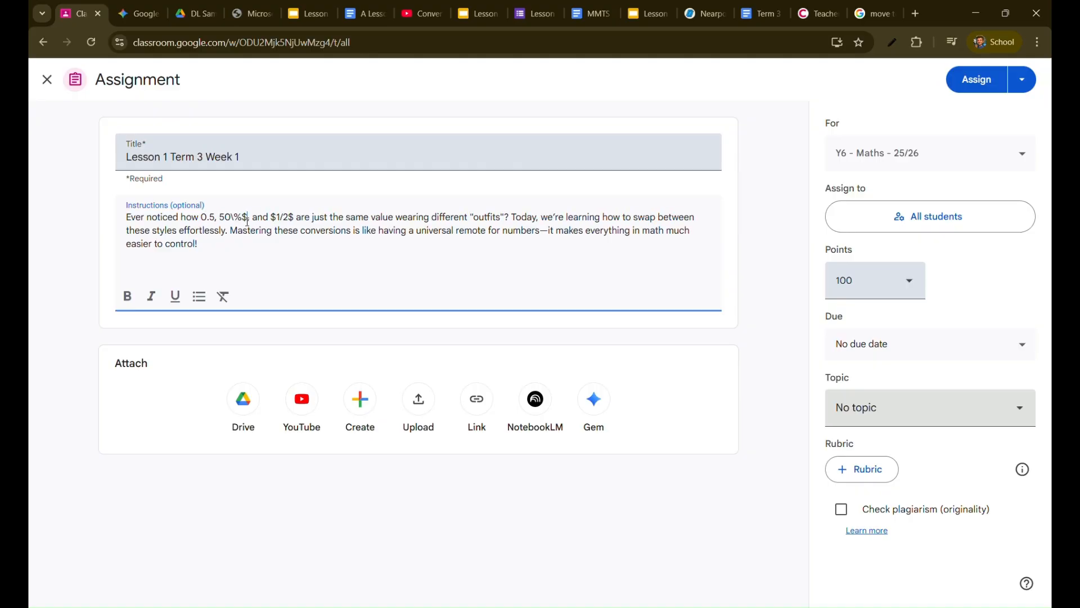
pyautogui.click(248, 220)
pyautogui.press('BackSpace')
pyautogui.click(233, 218)
pyautogui.press('BackSpace')
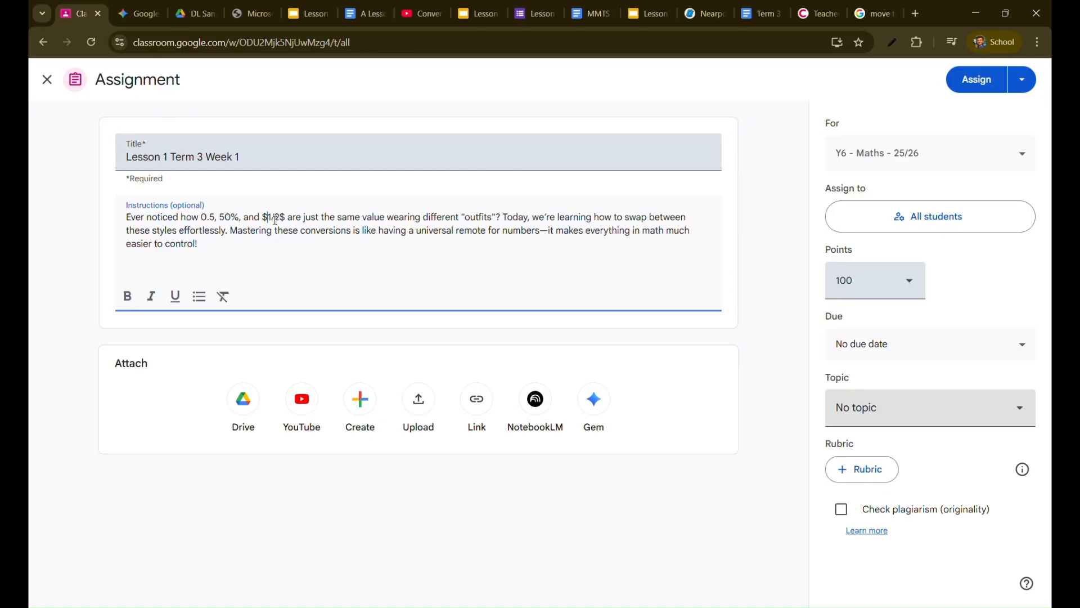
pyautogui.press('BackSpace')
pyautogui.click(281, 219)
pyautogui.press('BackSpace')
pyautogui.click(227, 246)
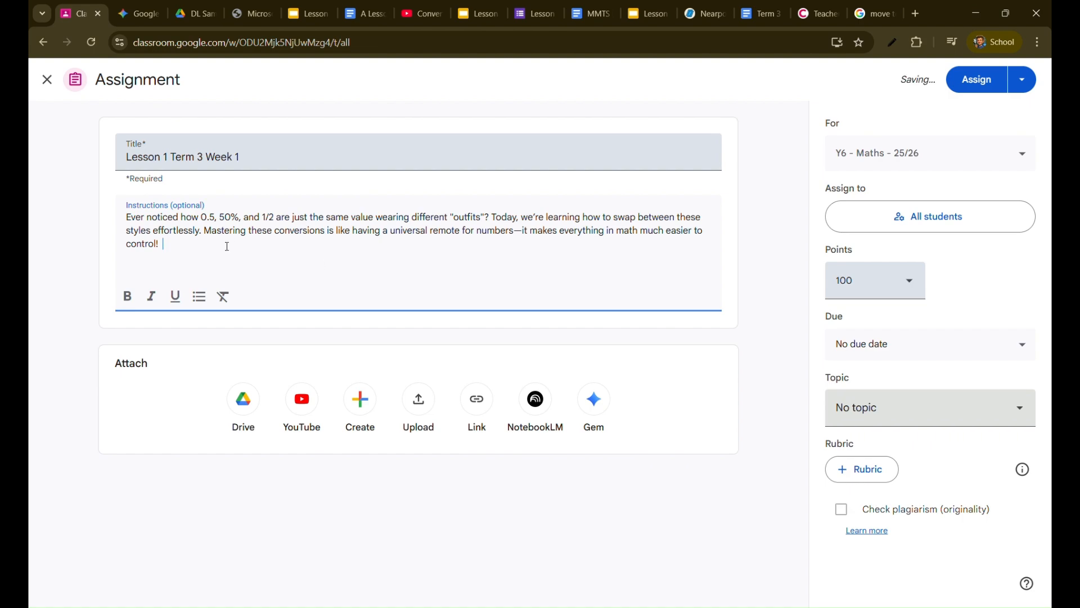
# - Attach the Lesson 1 Term 3 Week 1 PowerPoint from the recent Google Drive files to the assignment
pyautogui.click(244, 401)
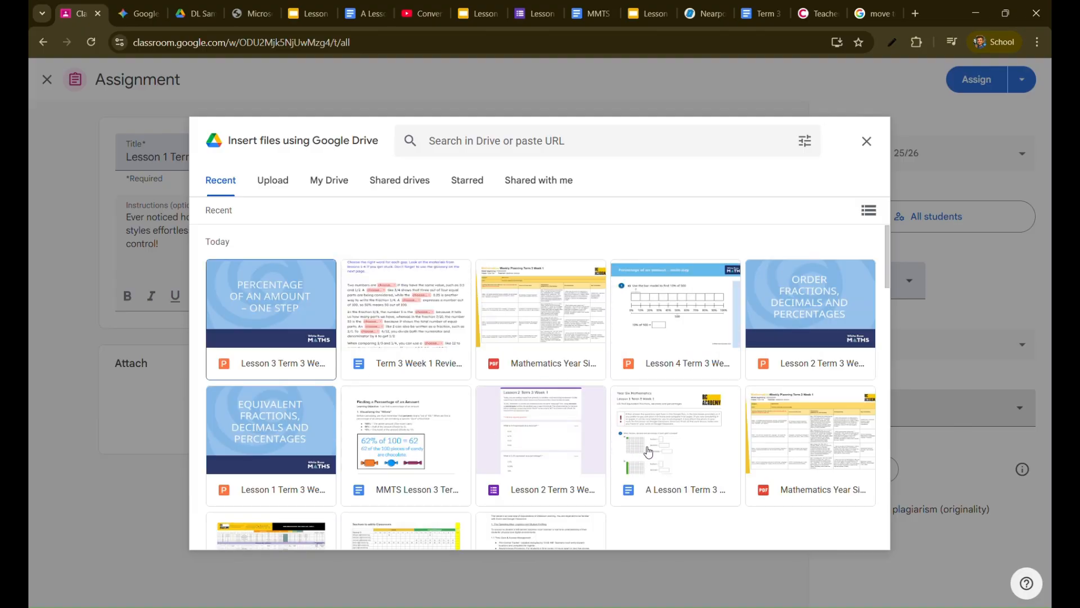
pyautogui.click(256, 453)
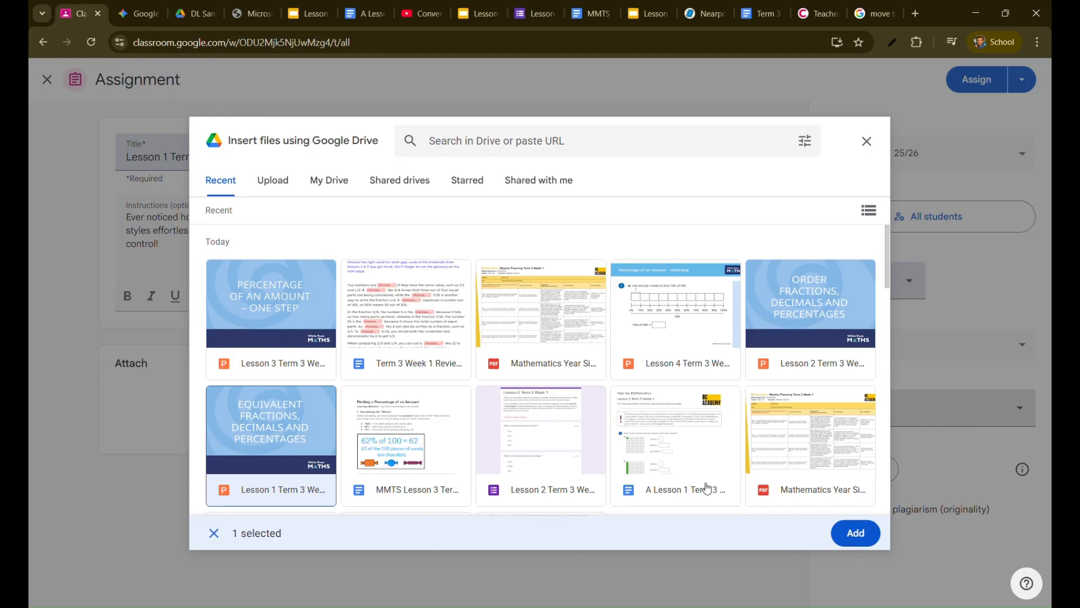
pyautogui.scroll(-2, 708, 489)
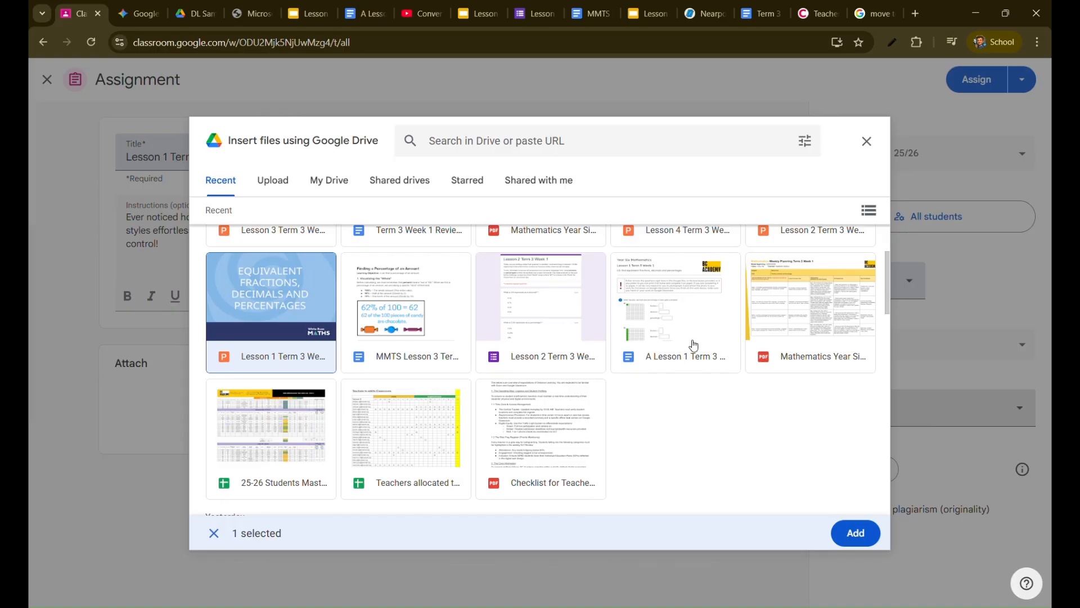
pyautogui.scroll(3, 692, 345)
pyautogui.scroll(-3, 693, 345)
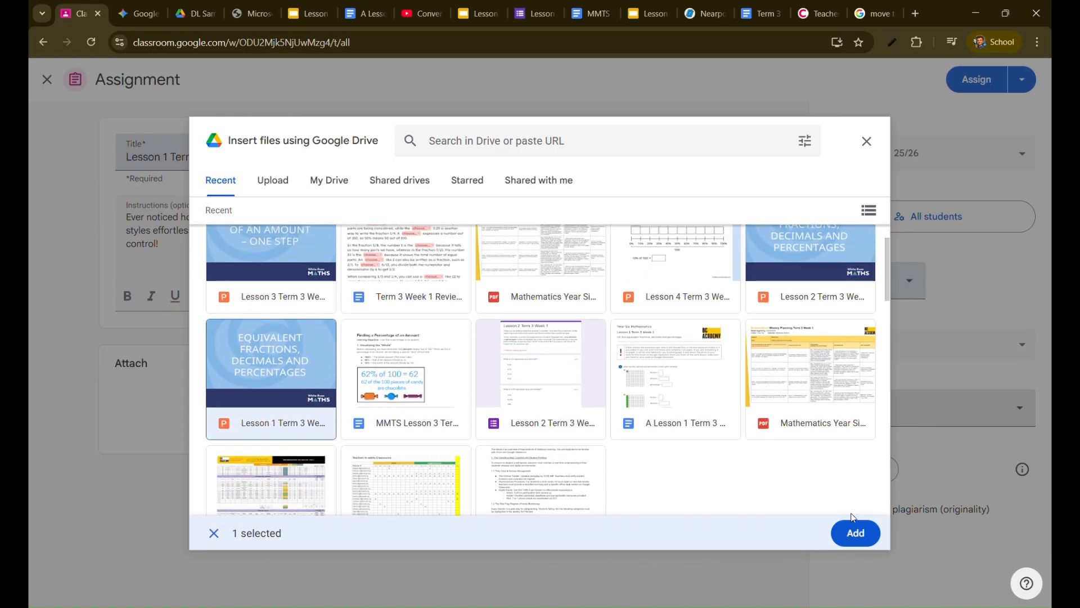
pyautogui.click(855, 532)
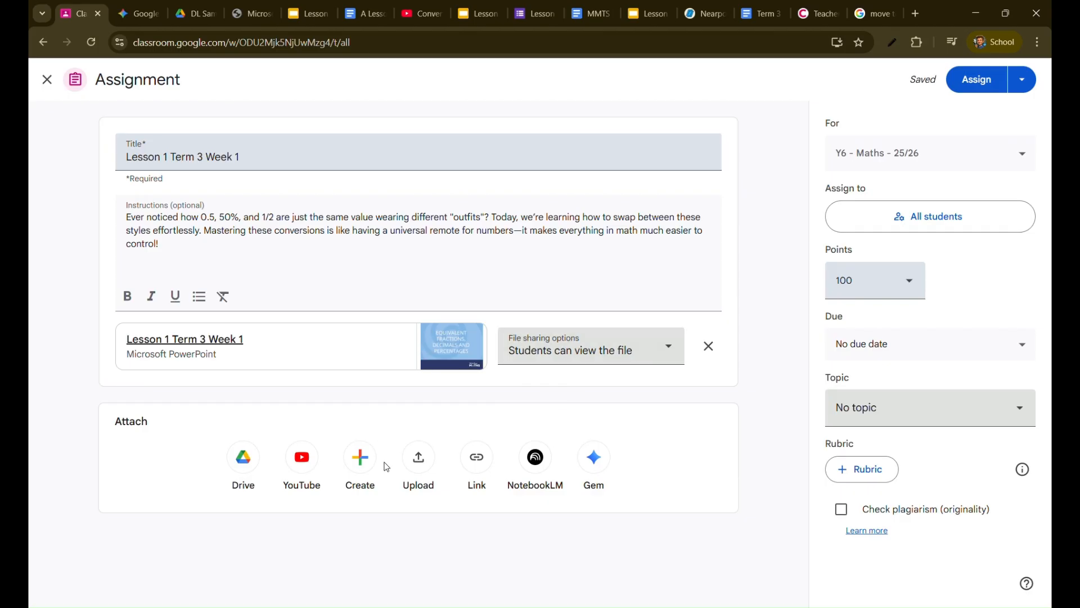
# - Attach the A, B and C Lesson 1 Term 3 Week 1 documents from the DL Samples folder in My Drive to the assignment
pyautogui.click(244, 460)
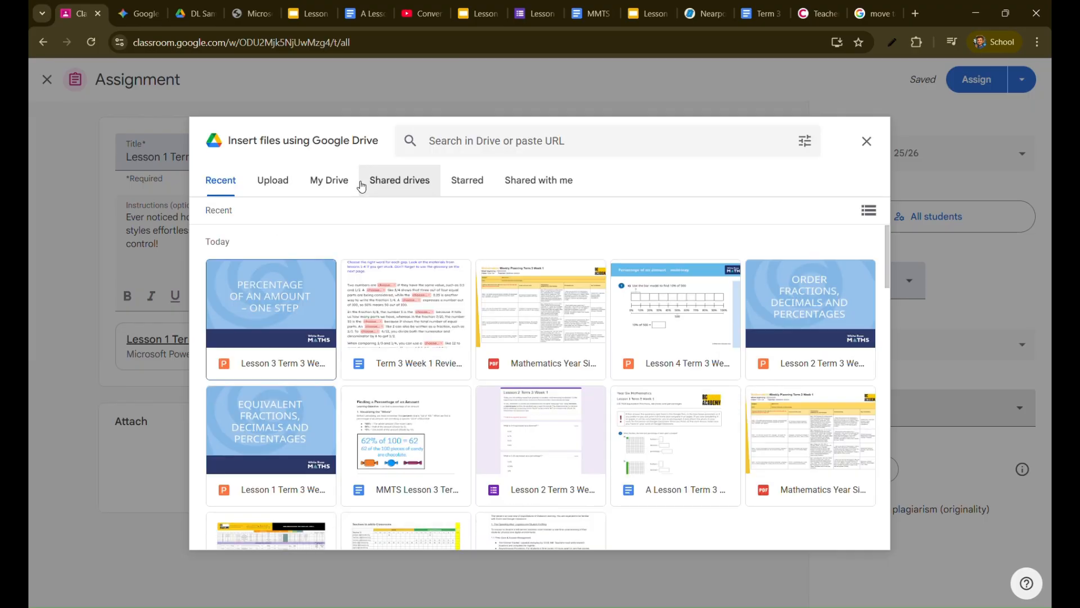
pyautogui.click(332, 186)
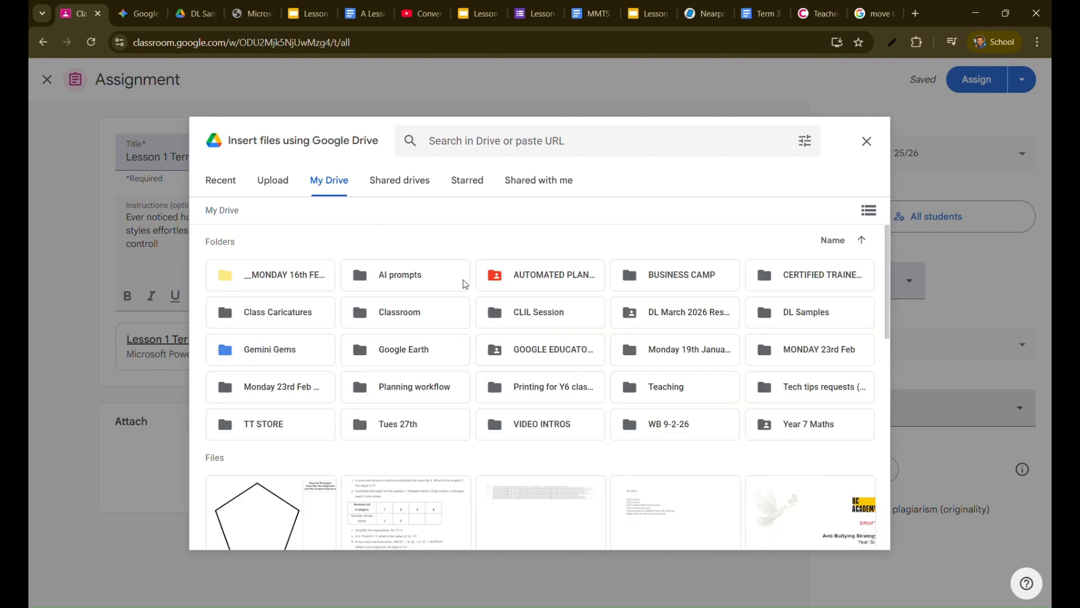
pyautogui.click(814, 316)
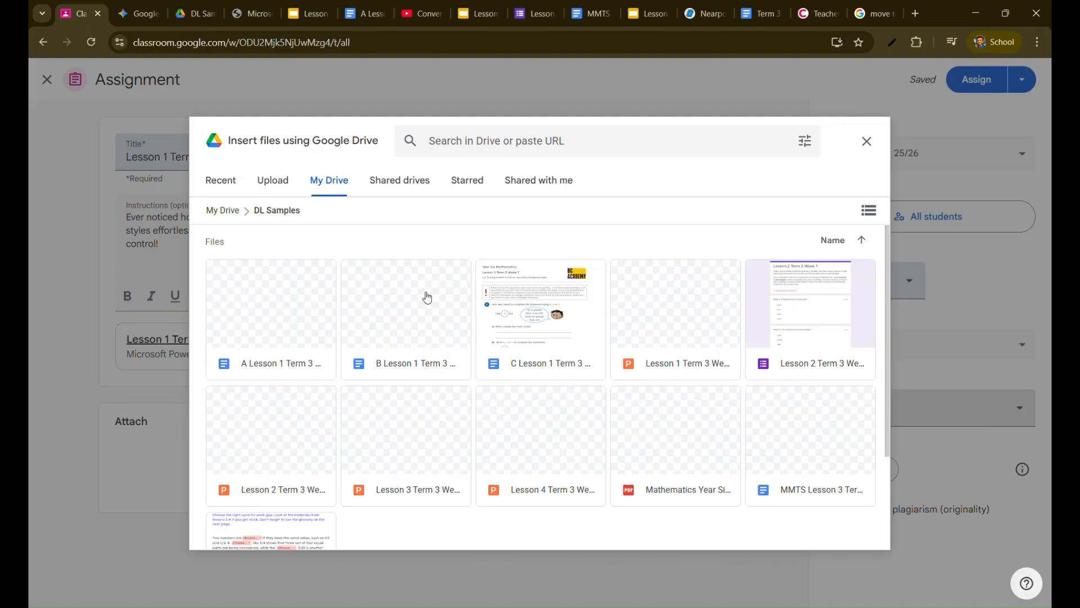
pyautogui.click(281, 312)
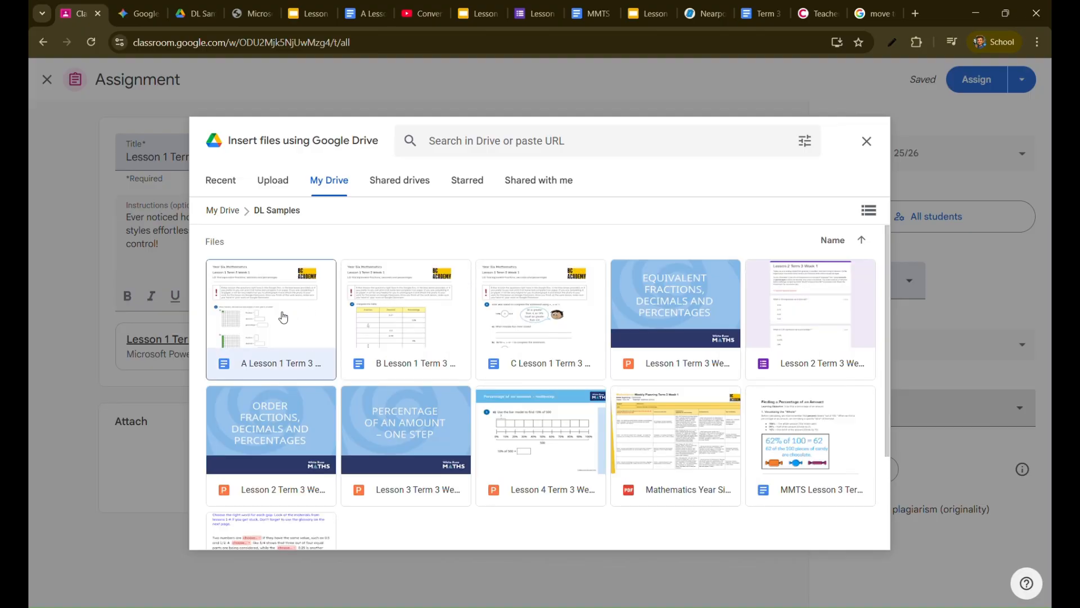
pyautogui.click(423, 342)
pyautogui.click(545, 341)
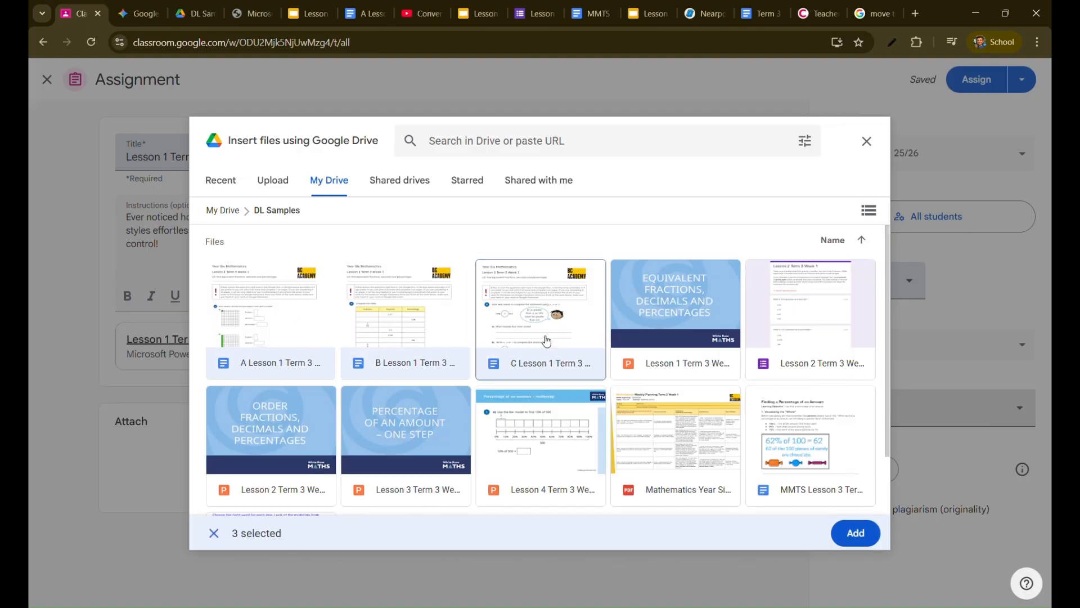
pyautogui.click(856, 531)
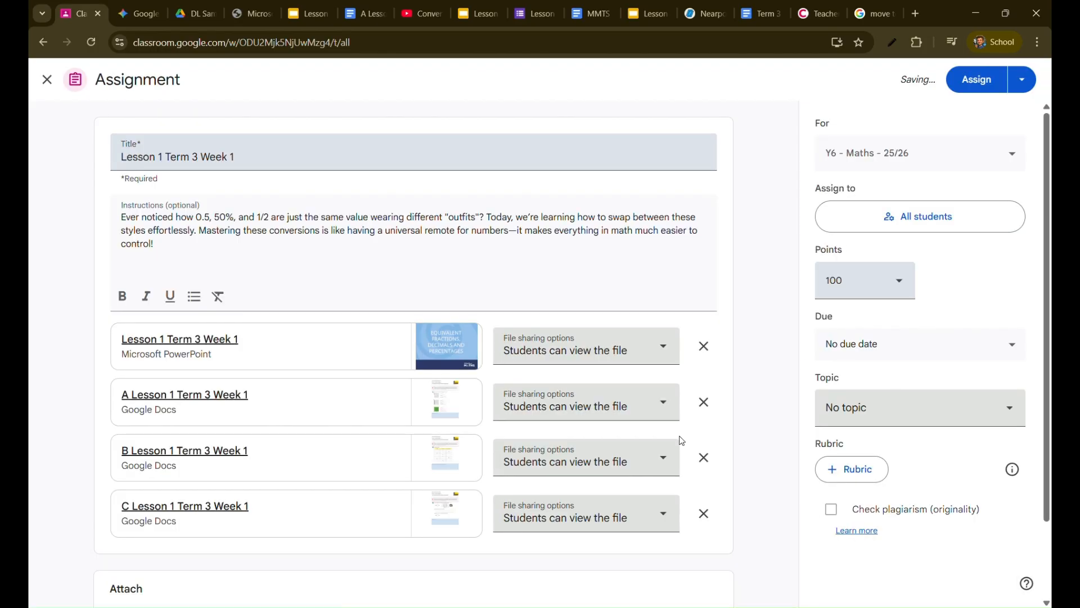
# - Set file sharing for the A, B and C Lesson 1 documents to "Make a copy for each student"
pyautogui.click(654, 406)
pyautogui.click(559, 507)
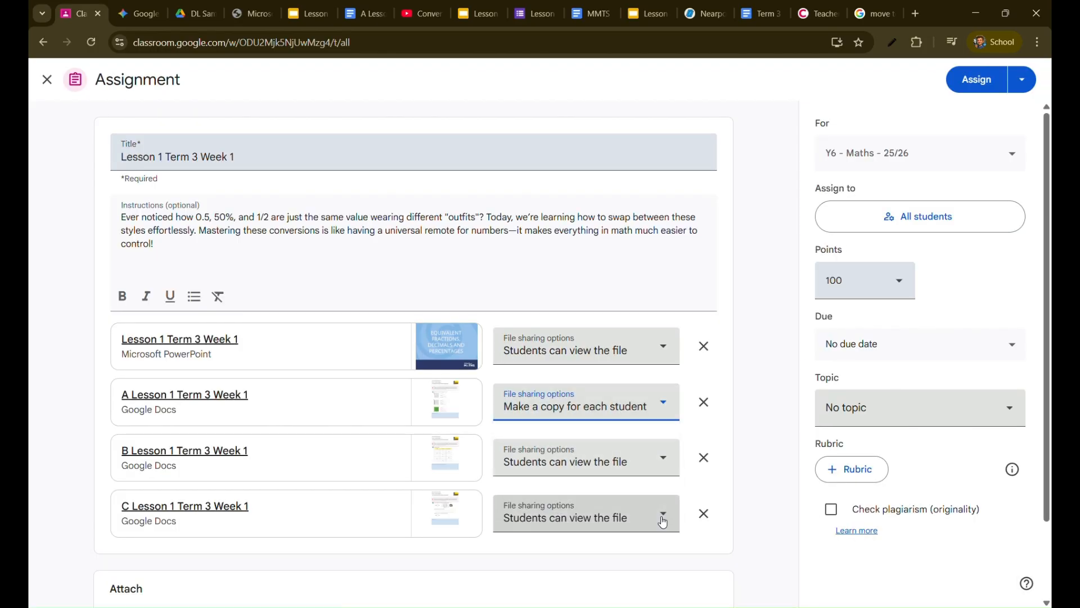
pyautogui.click(598, 457)
pyautogui.click(572, 417)
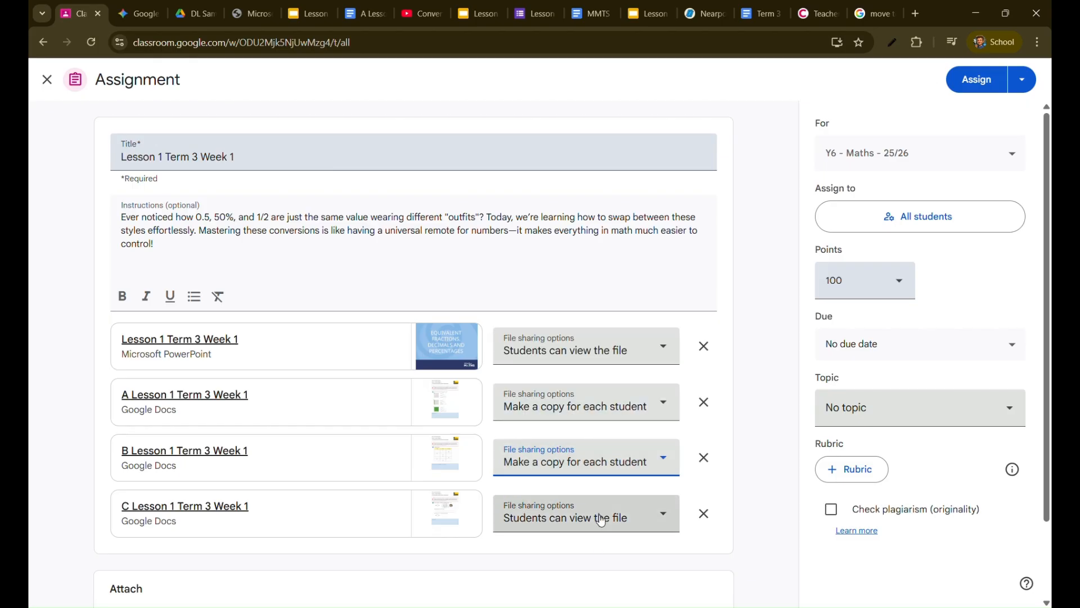
pyautogui.click(601, 520)
pyautogui.click(585, 475)
# - Attach the open YouTube video "Converting Between Fractions, Decimals, and Percentages" to the assignment using its copied URL
pyautogui.scroll(-1, 592, 508)
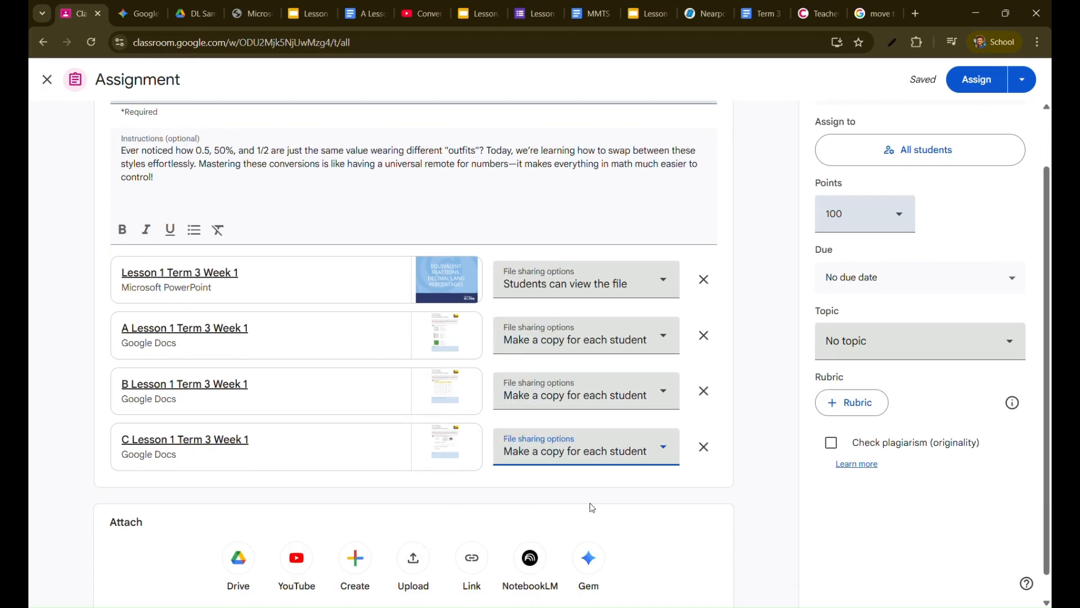
pyautogui.scroll(-1, 597, 508)
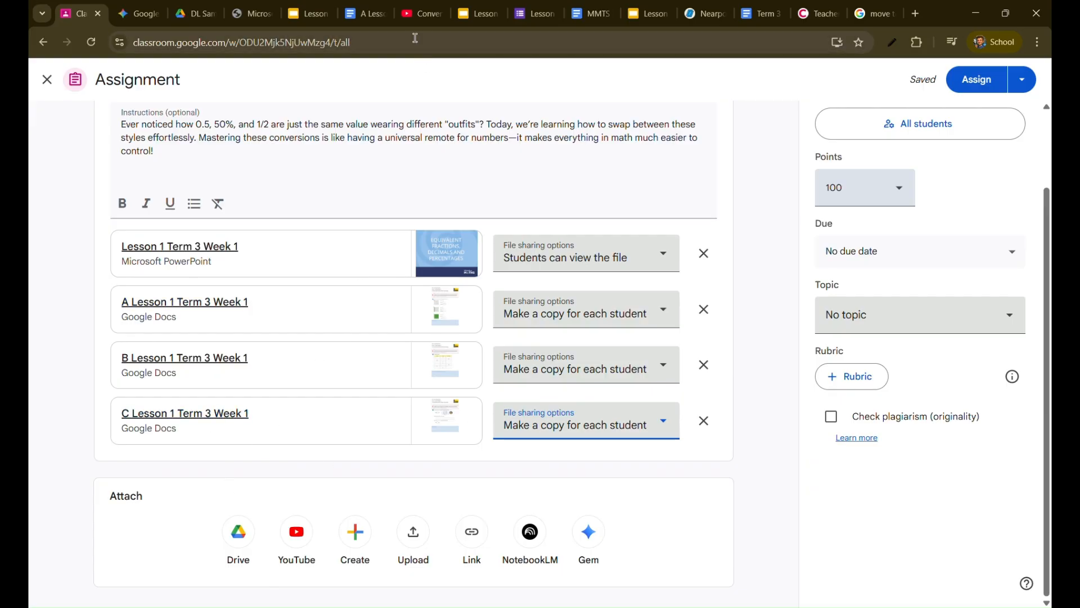
pyautogui.click(417, 14)
pyautogui.click(255, 45)
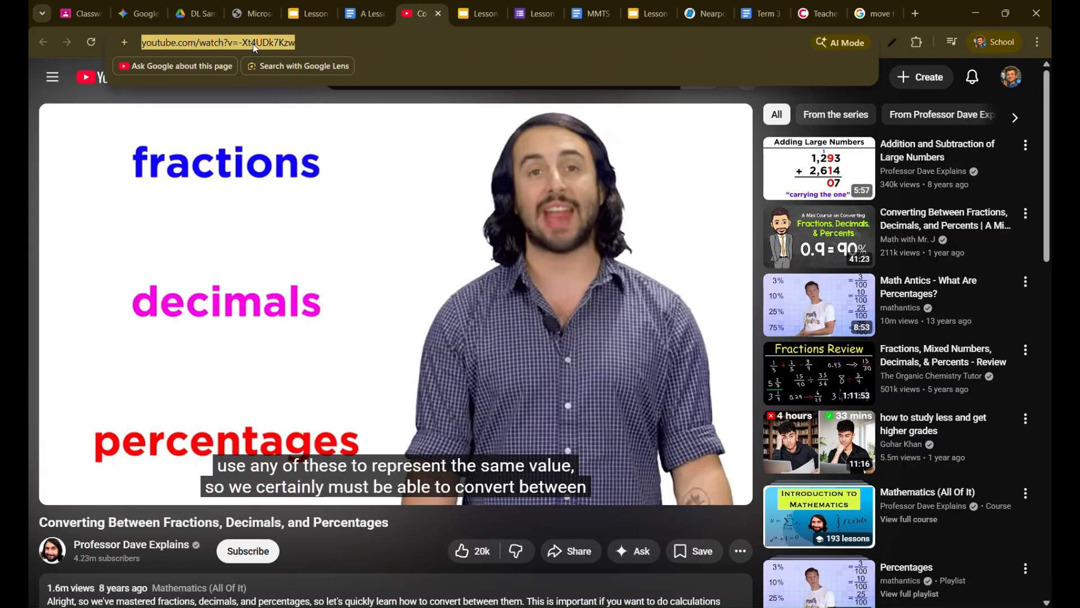
pyautogui.click(79, 13)
pyautogui.click(297, 539)
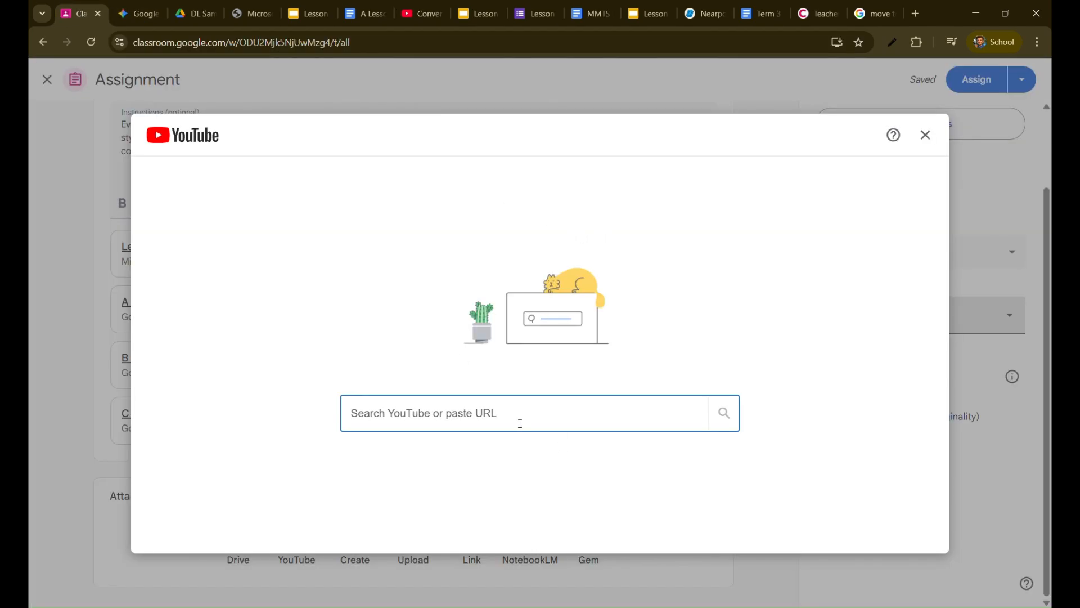
pyautogui.hotkey('ctrl', 'v')
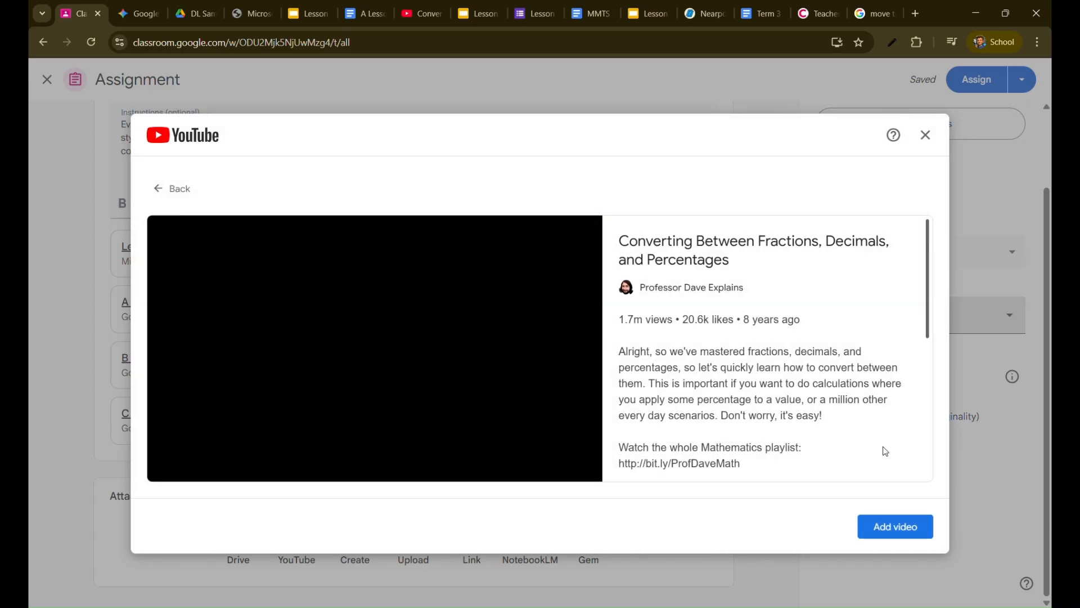
pyautogui.click(912, 532)
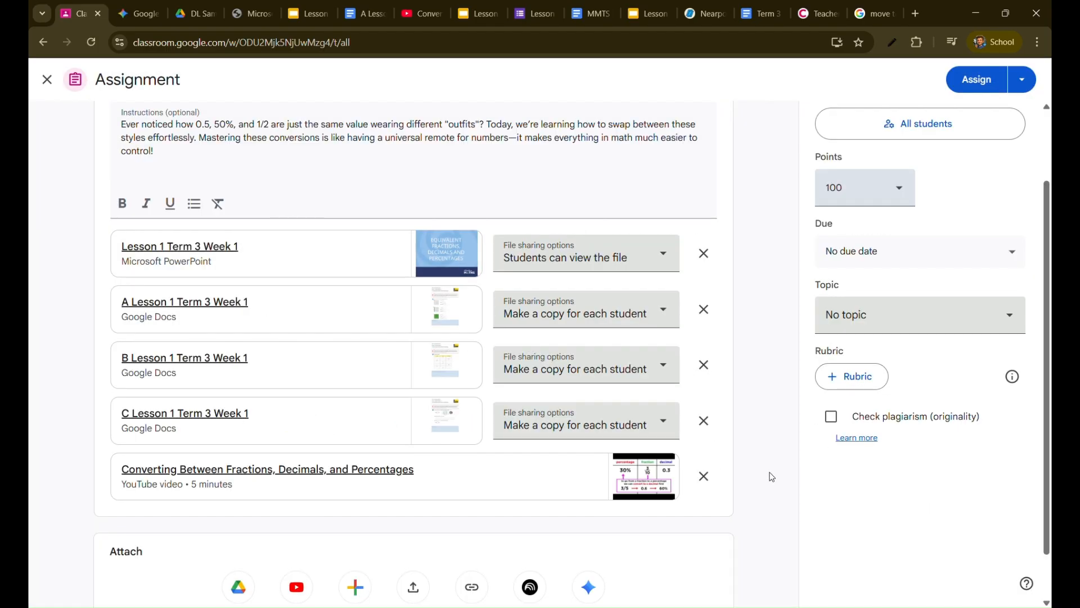
# - Set the assignment's due date to 06/04/2026 and its topic to "Term 3 Week 1: 23/03/2026"
pyautogui.click(852, 255)
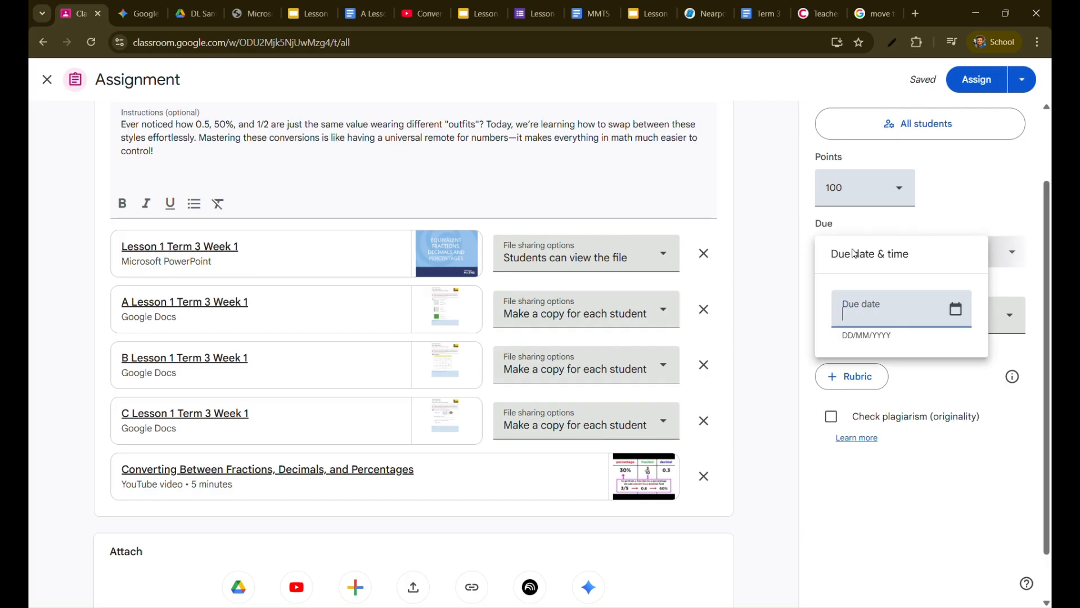
pyautogui.click(955, 309)
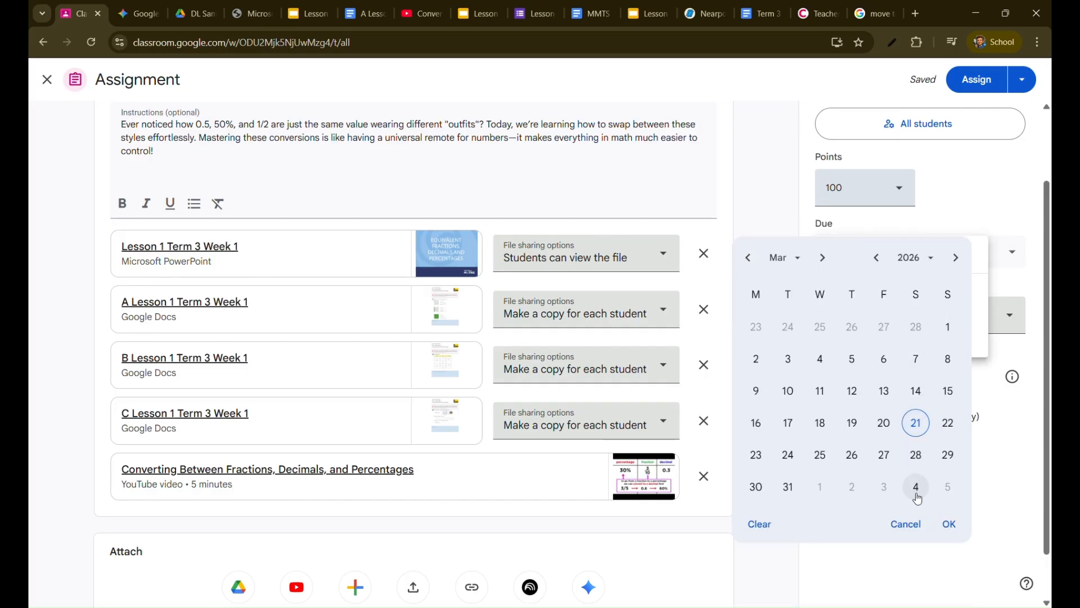
pyautogui.click(916, 487)
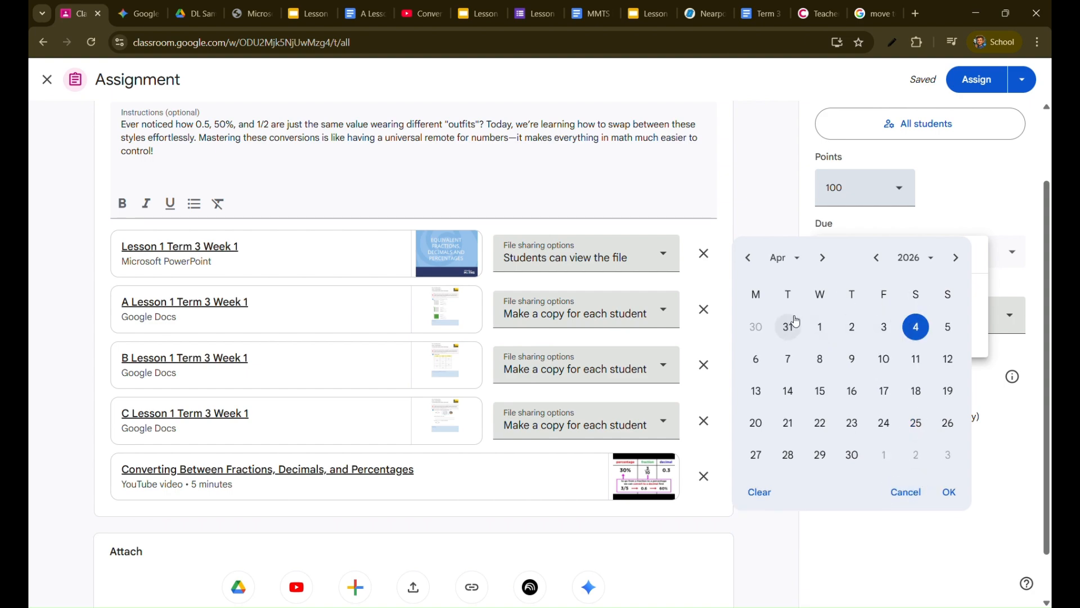
pyautogui.click(761, 365)
pyautogui.click(953, 491)
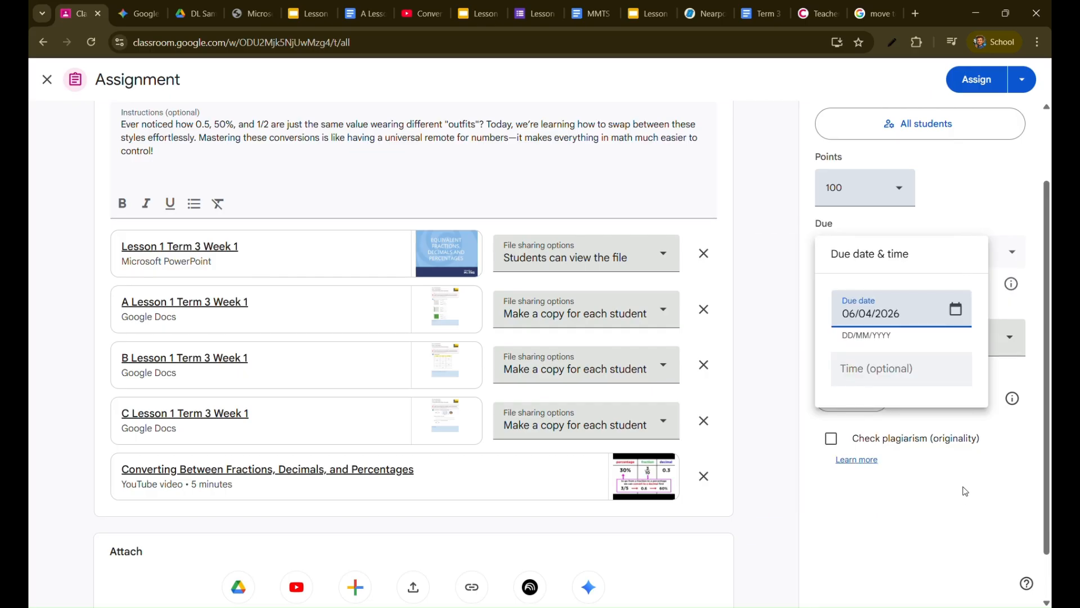
pyautogui.click(940, 486)
pyautogui.click(817, 350)
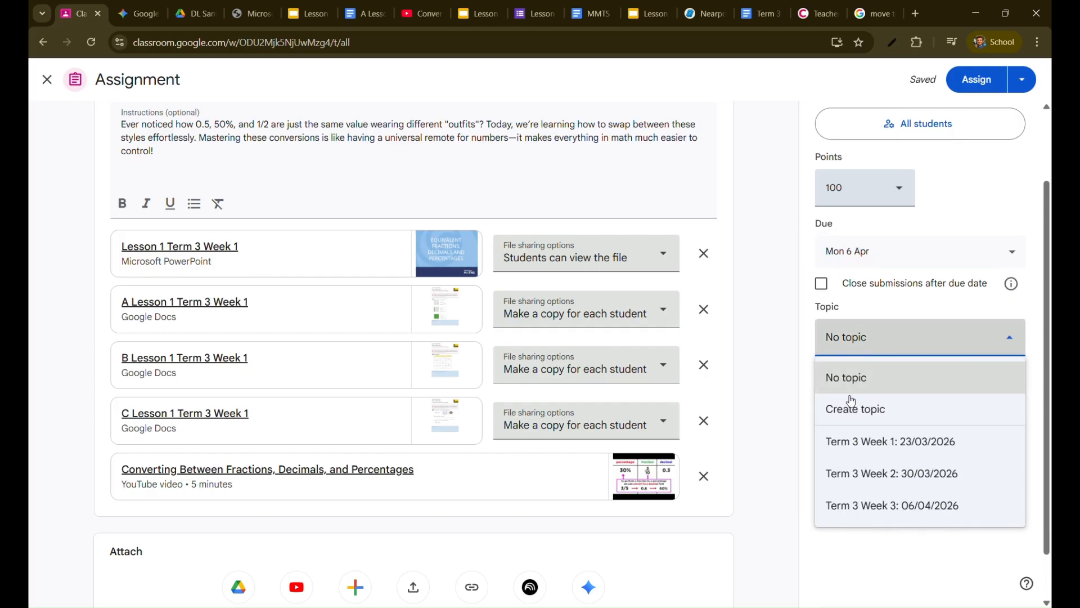
pyautogui.click(861, 442)
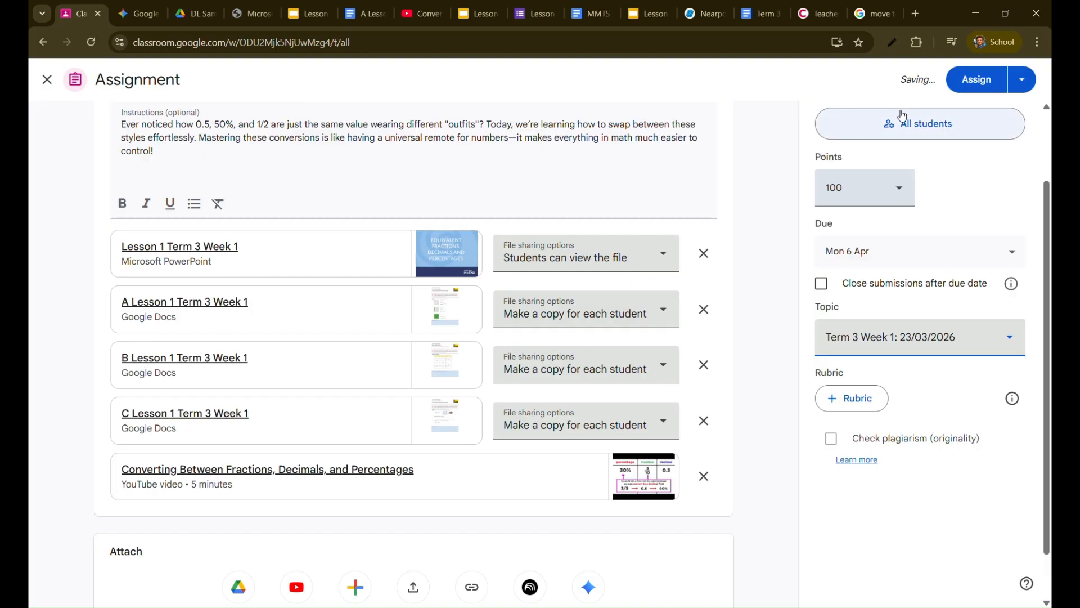
# - Set the assignment's points to Unmarked and assign it to all students
pyautogui.click(899, 192)
pyautogui.click(856, 232)
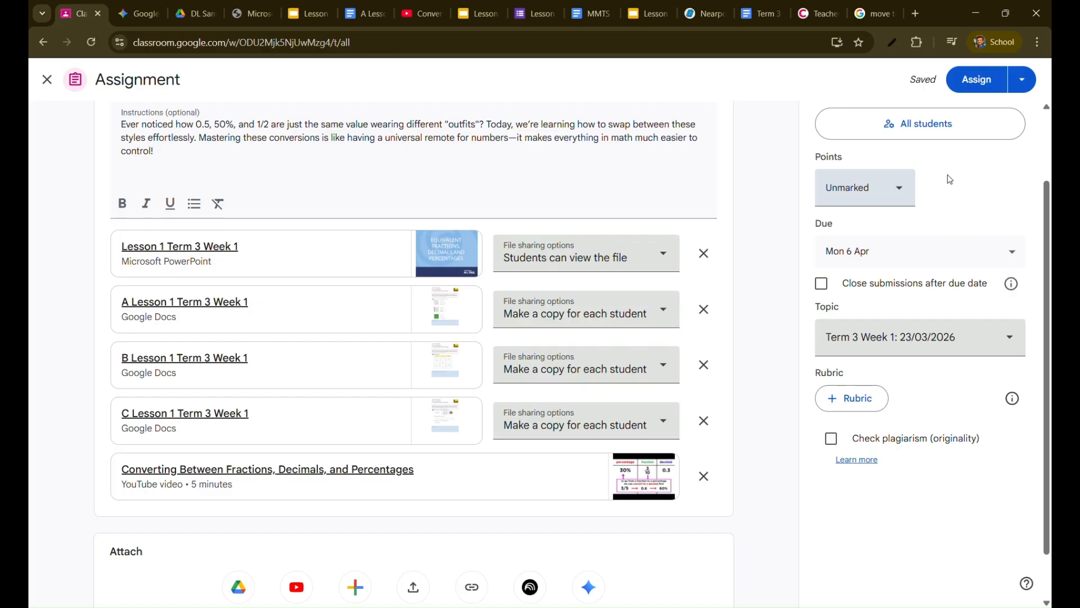
pyautogui.click(983, 83)
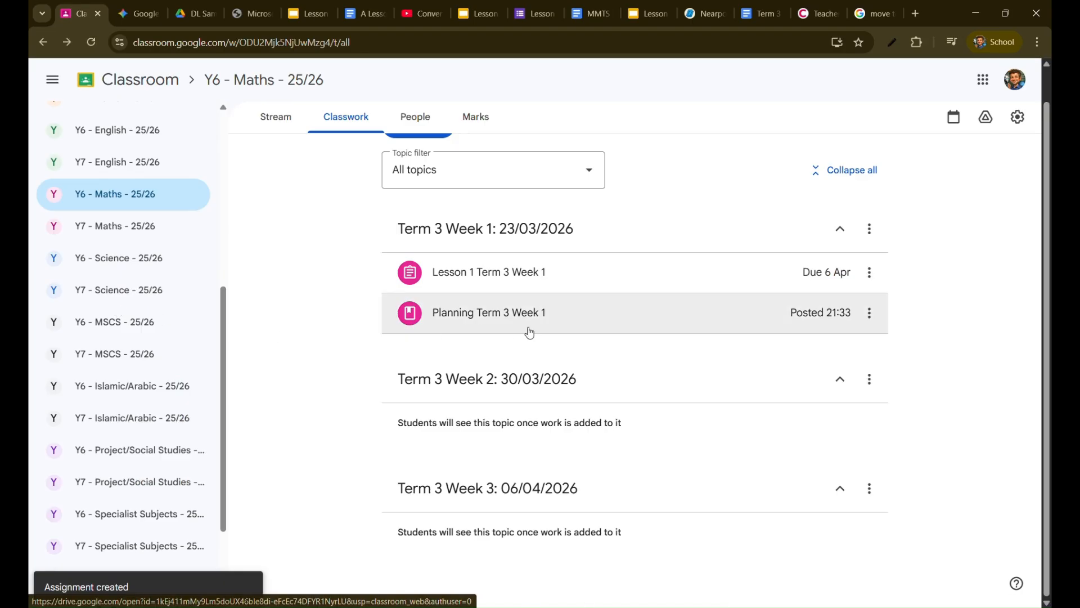
# - Create a new classwork assignment titled "Lesson 2 Term 3 Week 1"
pyautogui.scroll(1, 388, 248)
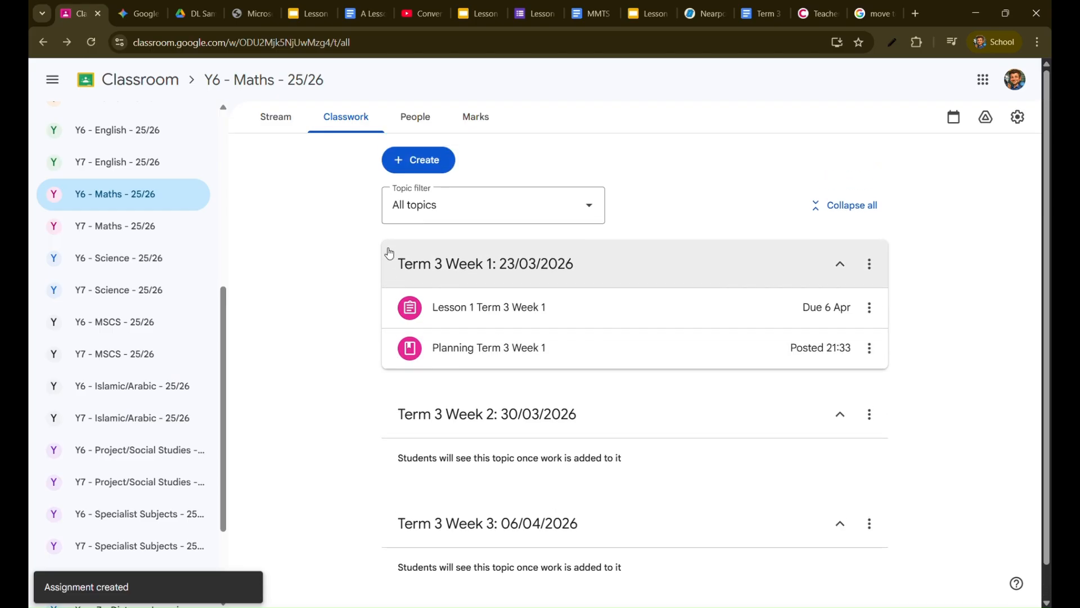
pyautogui.click(422, 163)
pyautogui.click(436, 199)
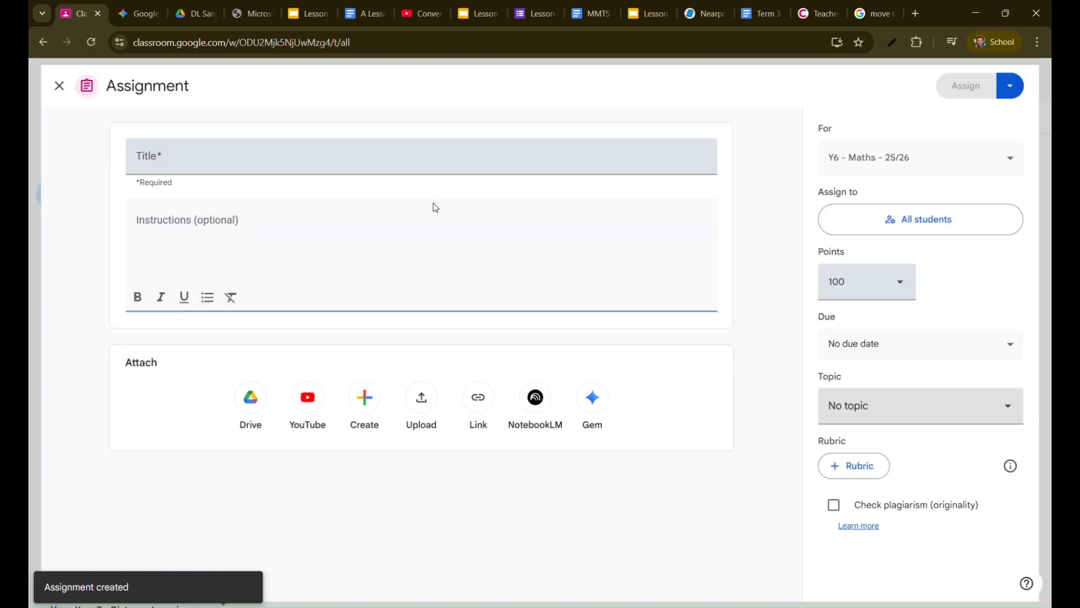
pyautogui.write('Lesson ')
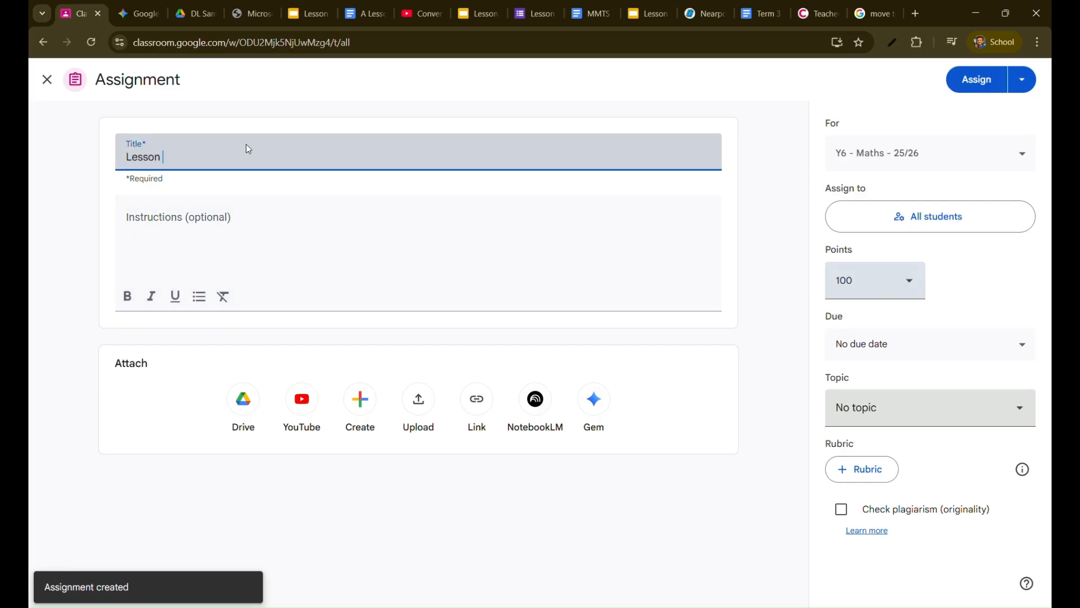
pyautogui.write('2 Term 3 Week 1')
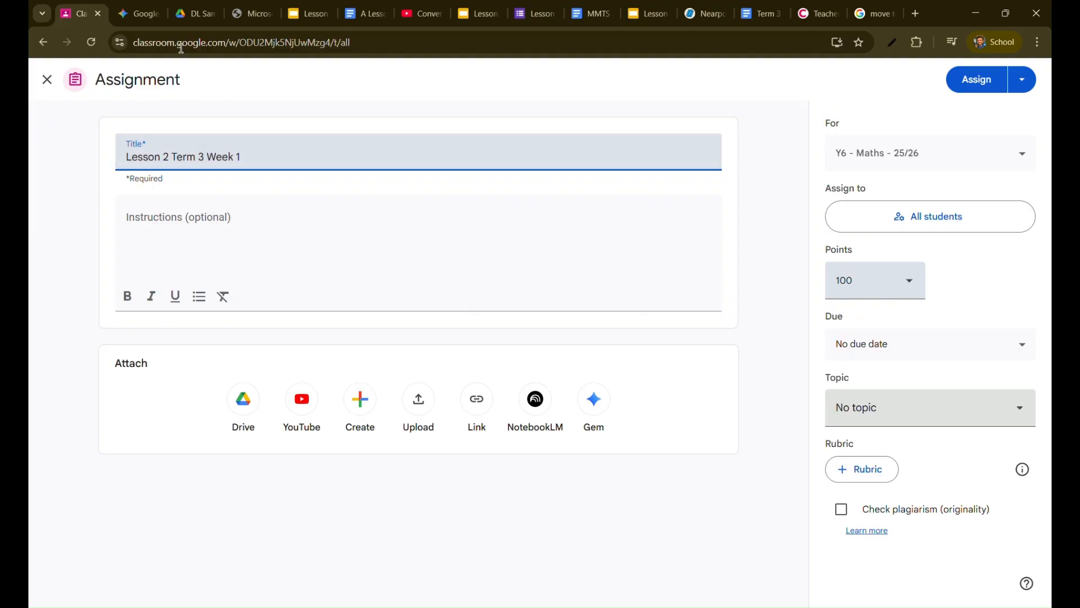
# - Copy Gemini's Ordering Fractions, Decimals, and Percentages introduction into the Lesson 2 assignment's instructions
pyautogui.click(138, 13)
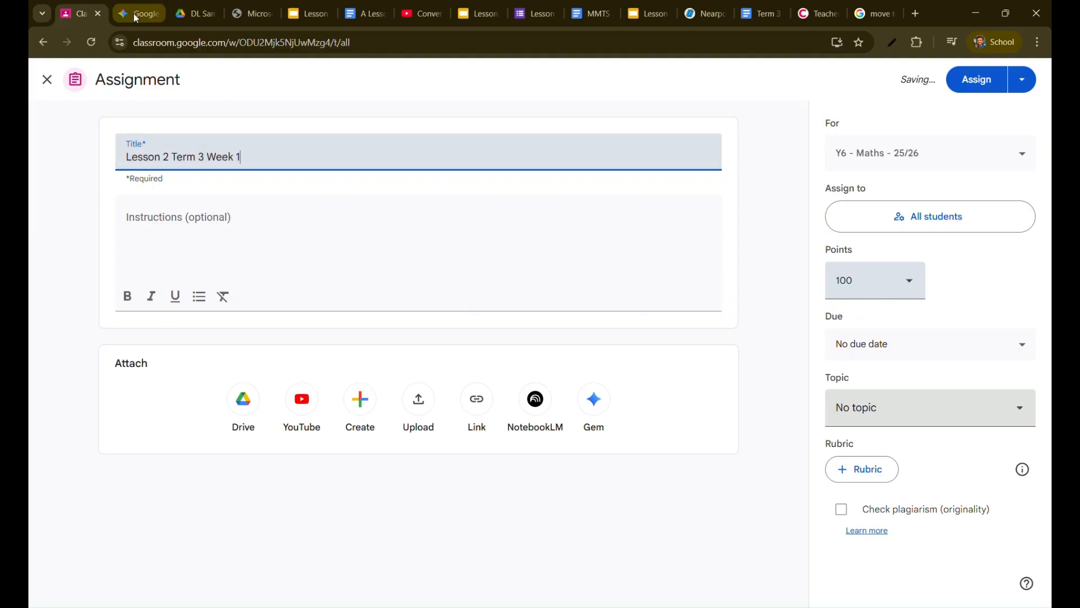
pyautogui.scroll(-1, 789, 409)
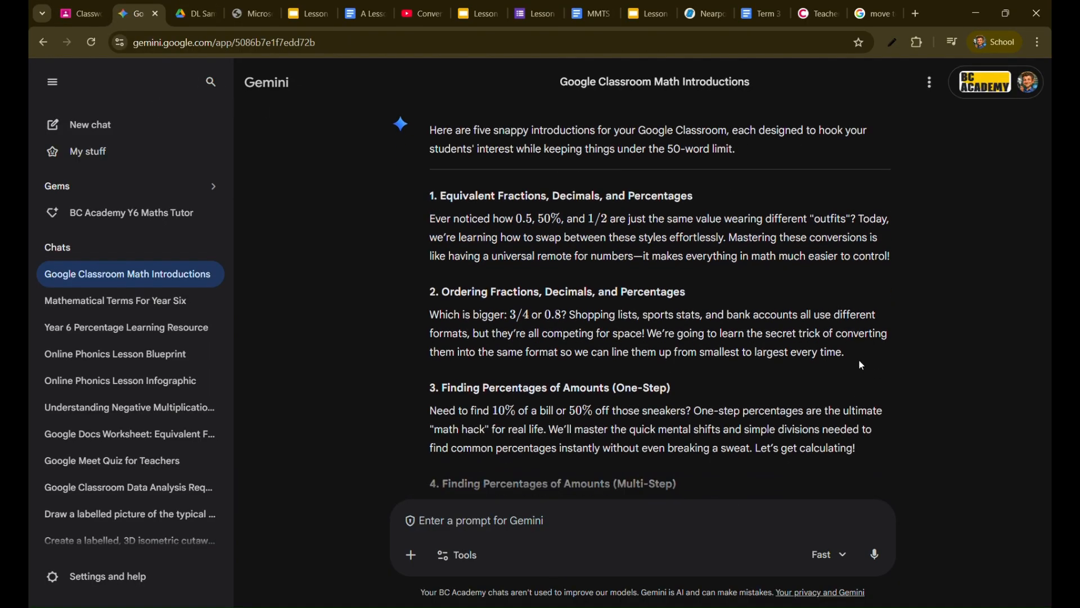
pyautogui.moveTo(860, 361); pyautogui.dragTo(431, 317)
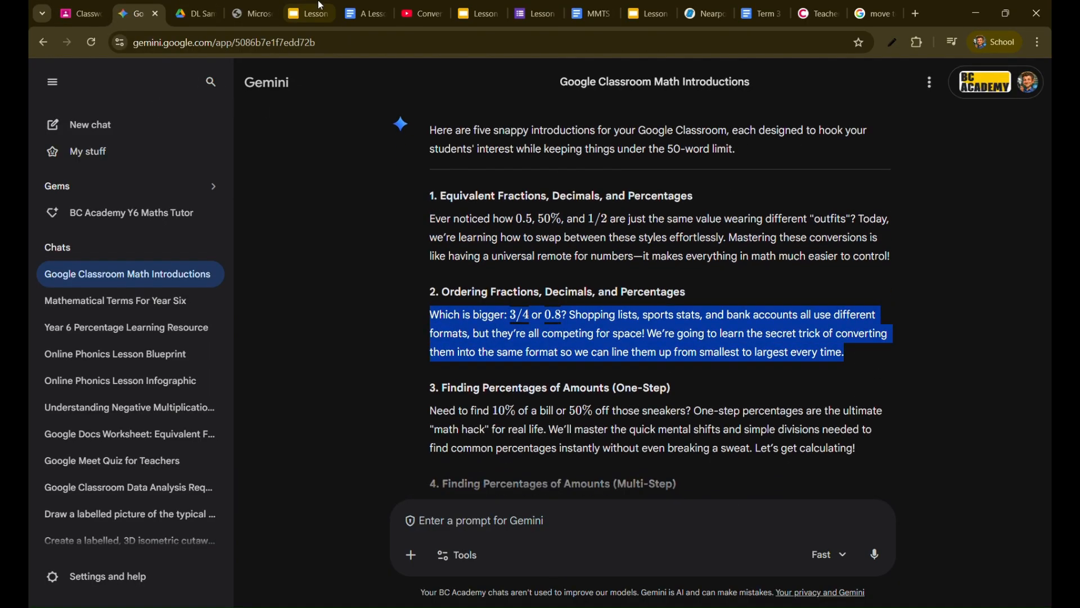
pyautogui.click(79, 14)
pyautogui.click(275, 214)
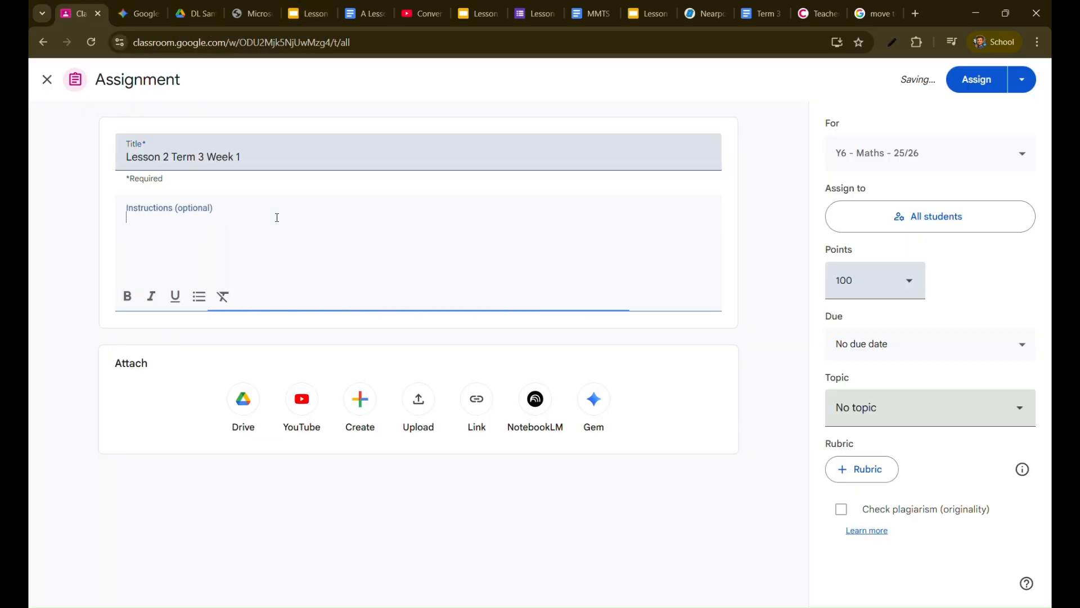
pyautogui.hotkey('ctrl', 'v')
# - Remove the leading space and dollar signs from the Lesson 2 instructions so the values read 3/4 and 0.8
pyautogui.moveTo(133, 218); pyautogui.dragTo(111, 220)
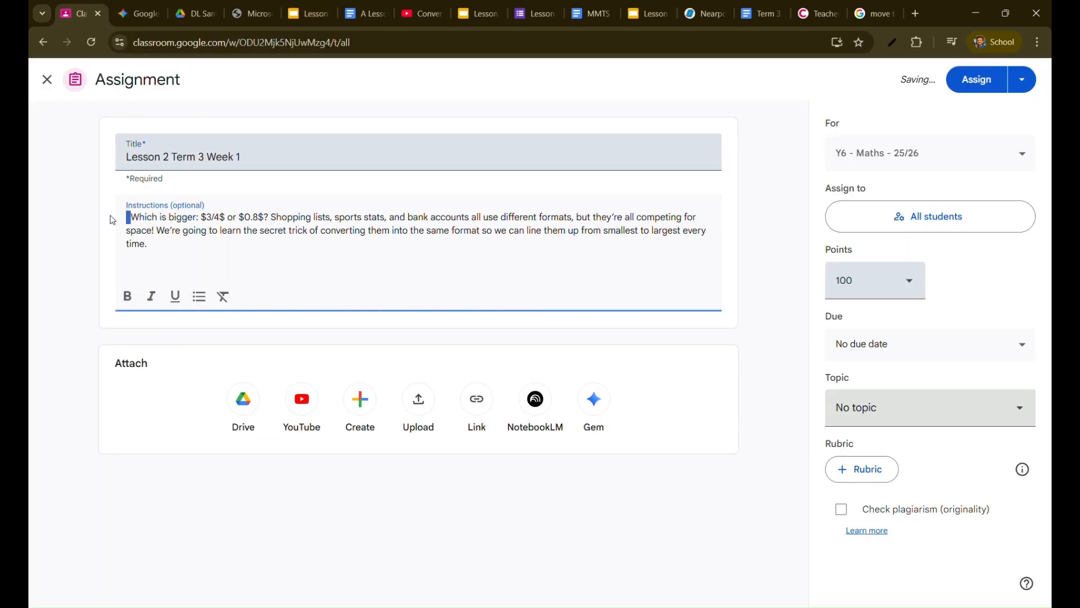
pyautogui.press('BackSpace')
pyautogui.click(202, 217)
pyautogui.press('BackSpace')
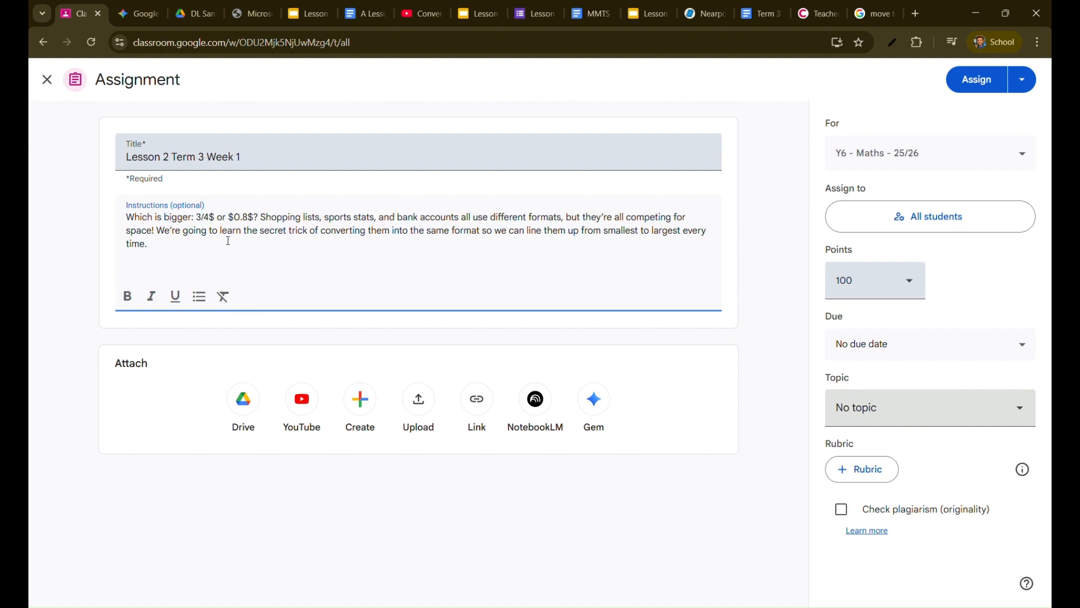
pyautogui.click(215, 216)
pyautogui.press('BackSpace')
pyautogui.click(229, 217)
pyautogui.press('BackSpace')
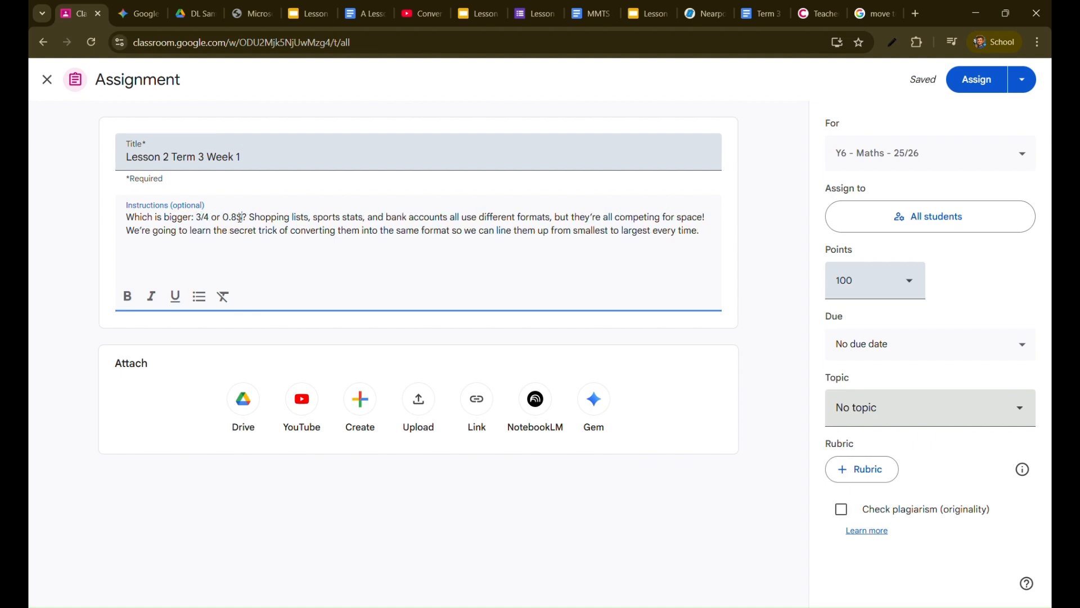
pyautogui.click(241, 218)
pyautogui.press('BackSpace')
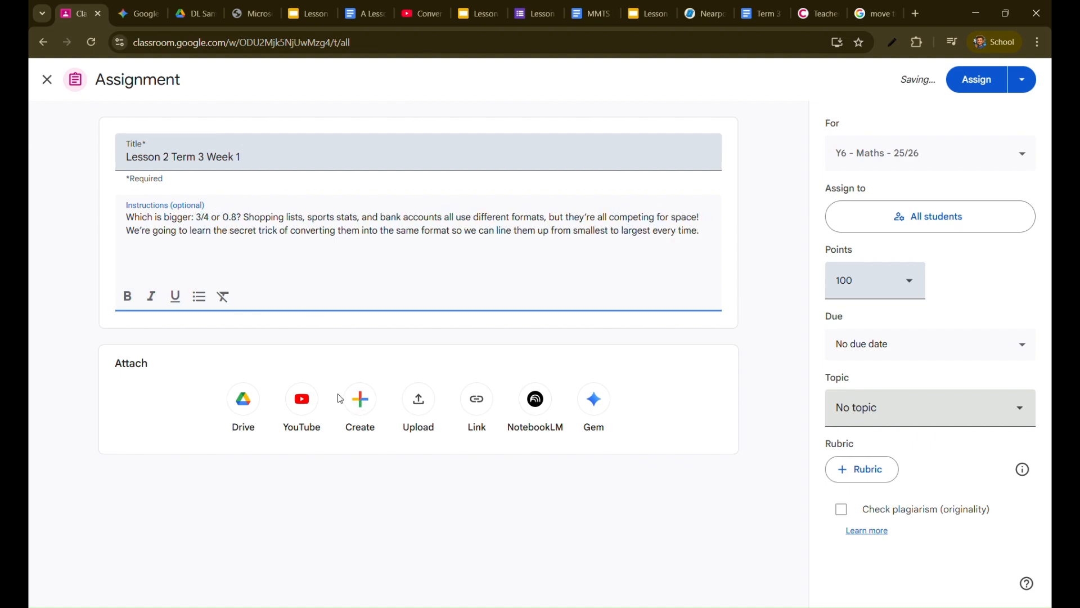
# - Attach the Lesson 2 Term 3 Week 1 PowerPoint and the Lesson 2 Term 3 Week 1 form from Drive
pyautogui.click(242, 404)
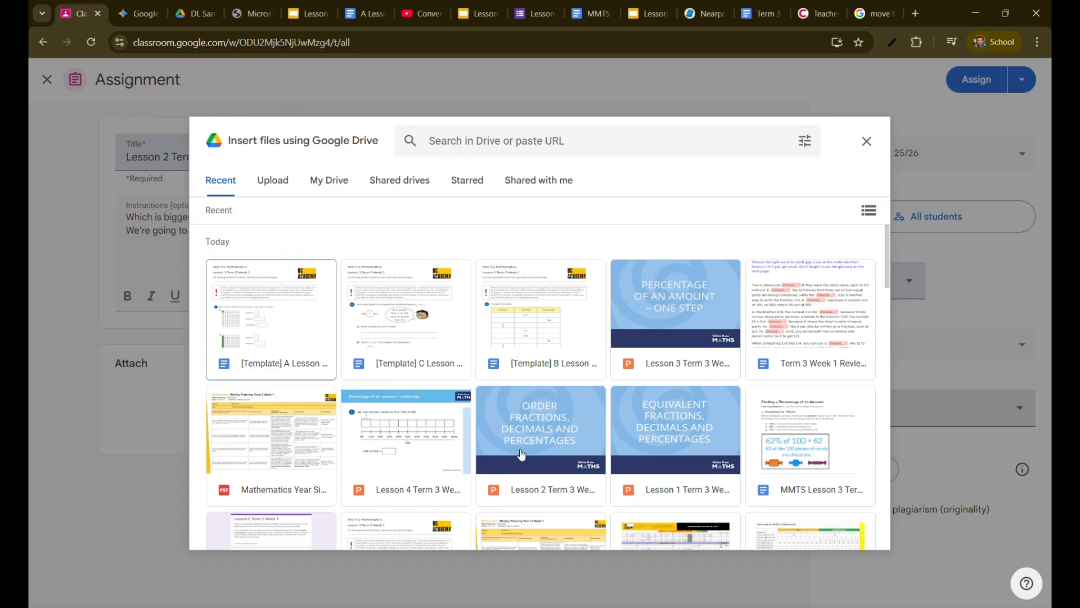
pyautogui.click(534, 438)
pyautogui.scroll(-2, 562, 447)
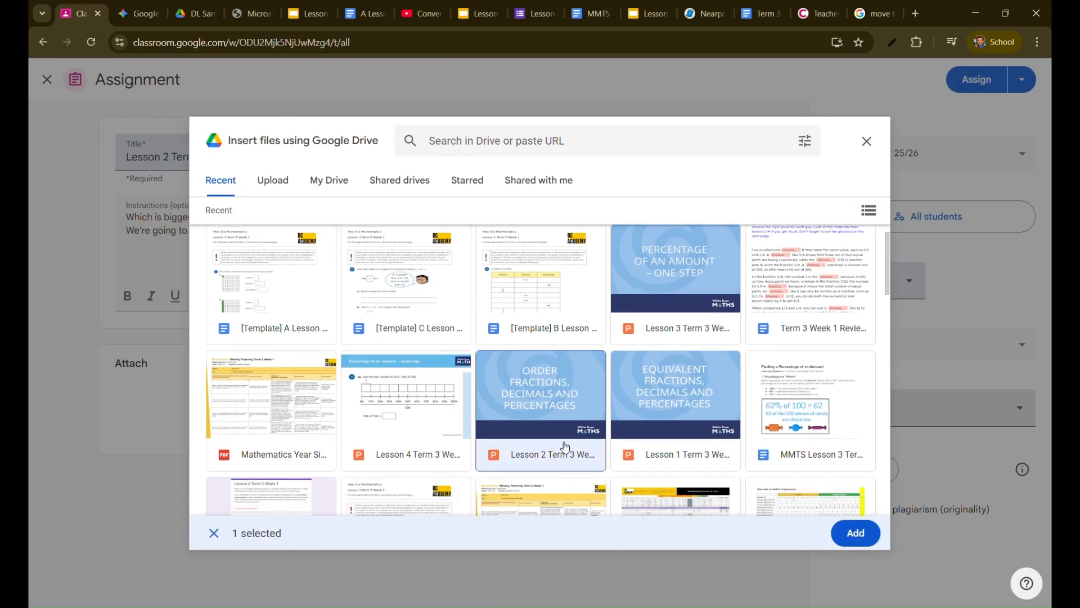
pyautogui.click(313, 485)
pyautogui.scroll(-1, 345, 484)
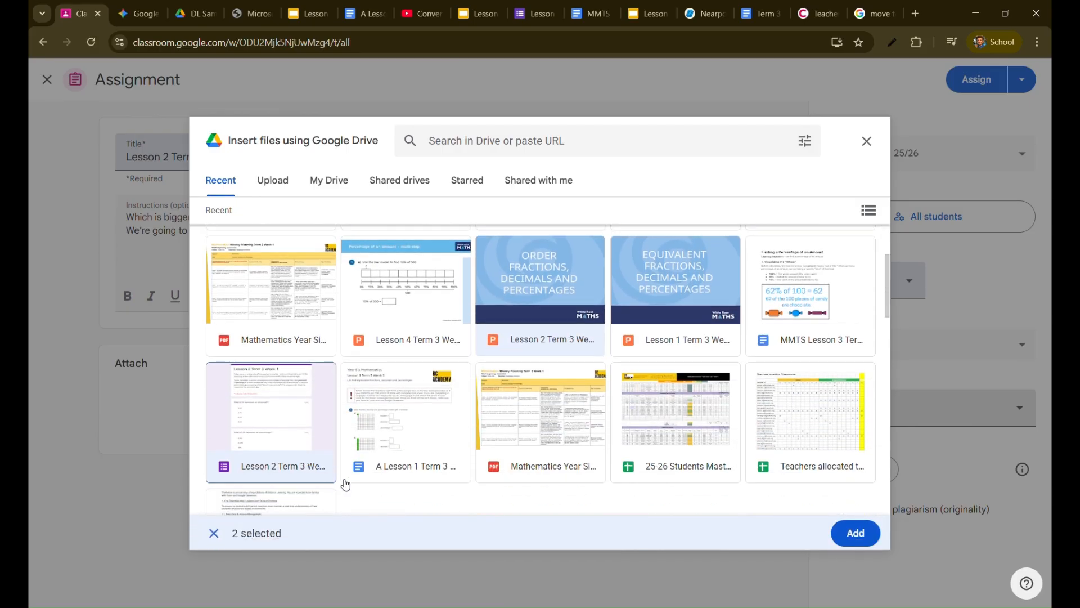
pyautogui.click(846, 534)
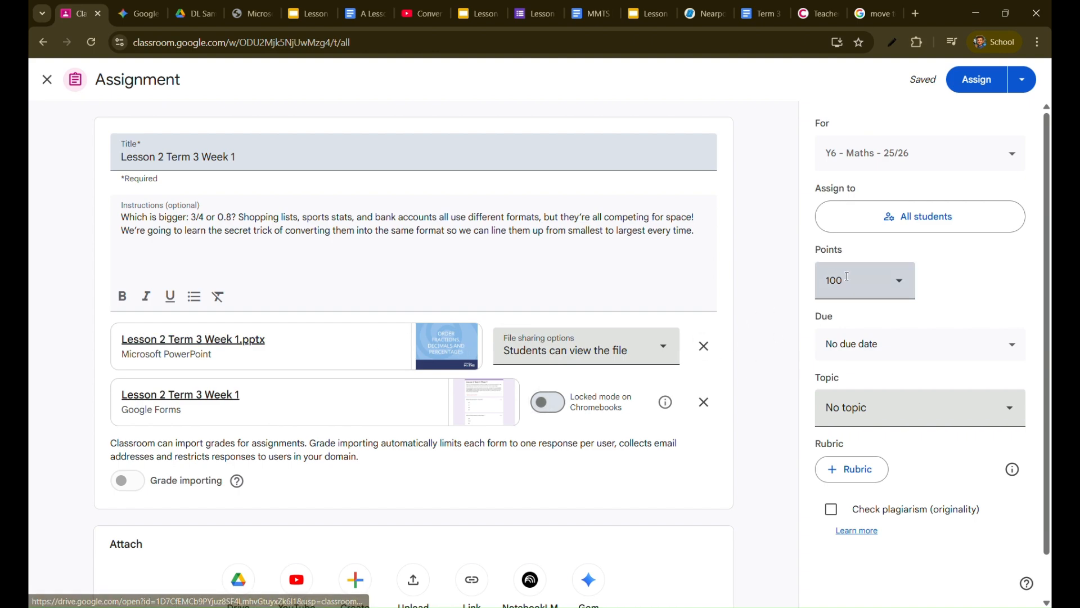
# - Set the Lesson 2 assignment's points to Unmarked and its topic to Term 3 Week 1: 23/03/2026
pyautogui.click(898, 283)
pyautogui.click(848, 323)
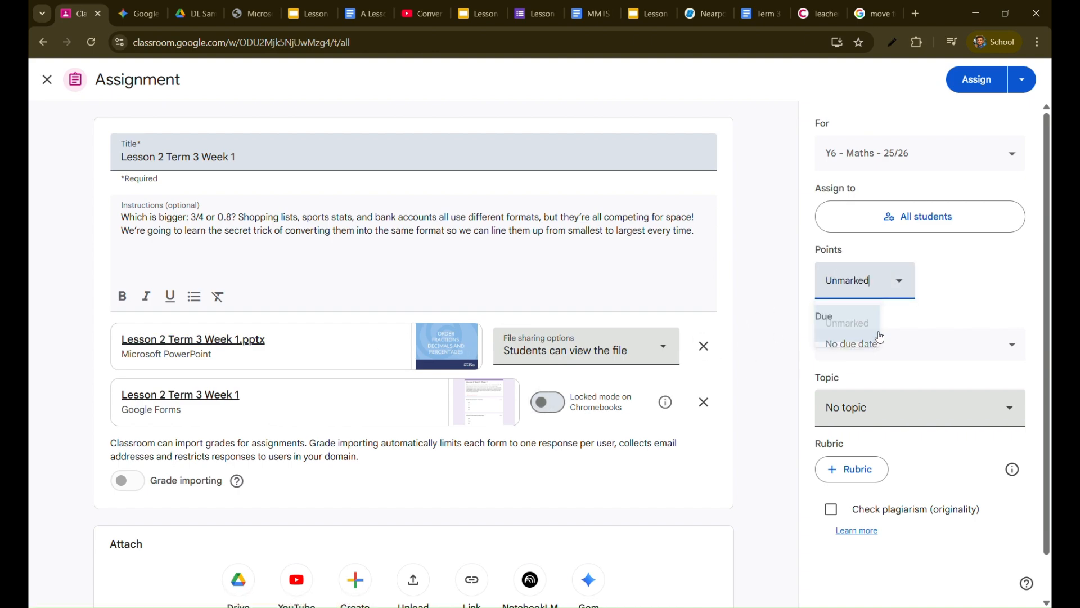
pyautogui.click(900, 407)
pyautogui.click(918, 316)
# - Set the Lesson 2 assignment's due date to 6 April 2026 and assign it to the class
pyautogui.click(886, 349)
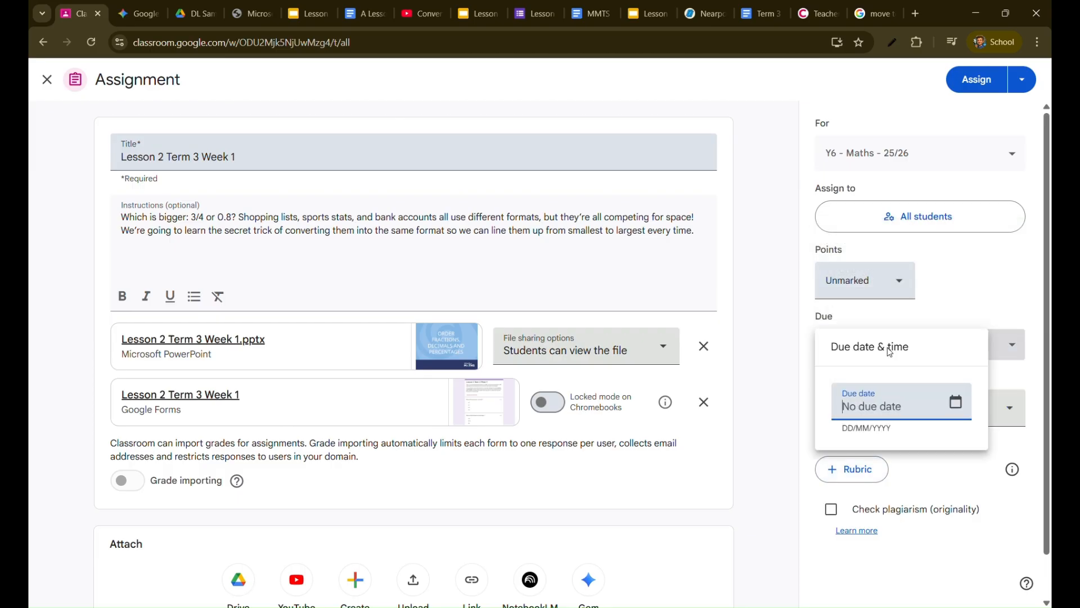
pyautogui.click(963, 409)
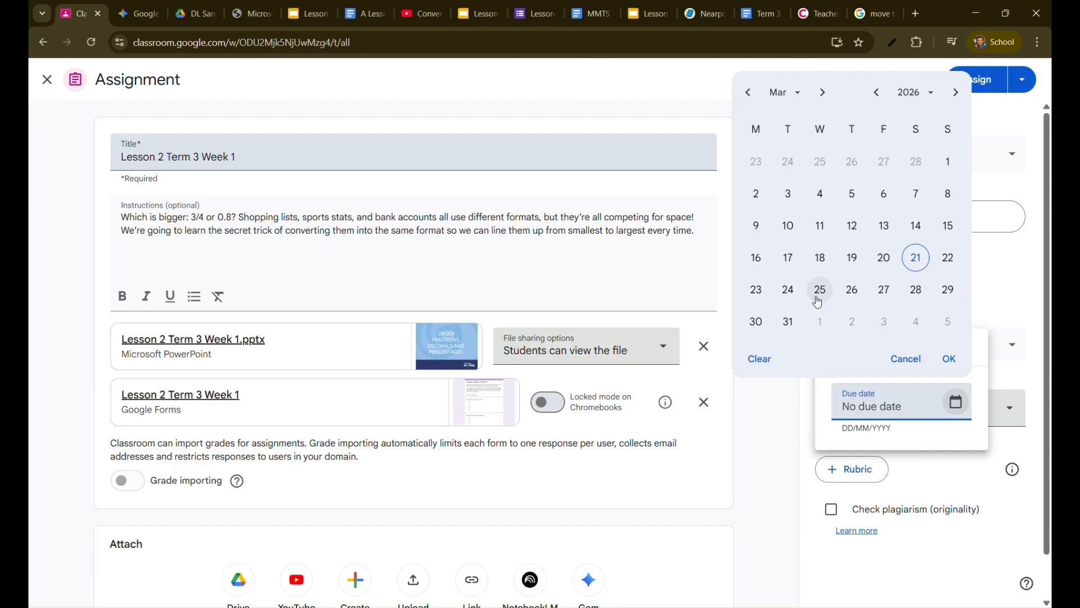
pyautogui.click(824, 94)
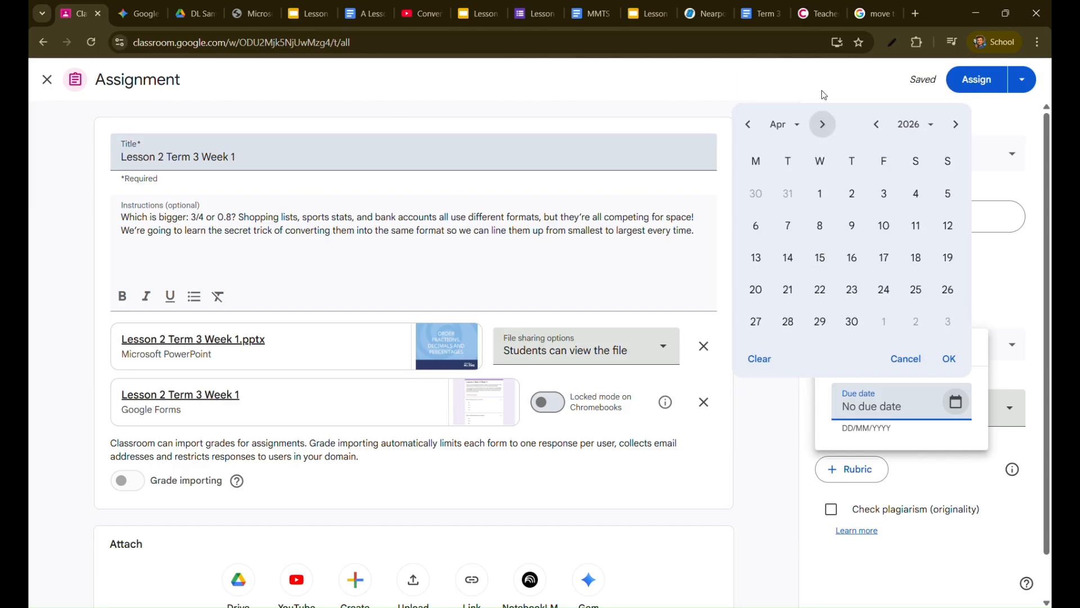
pyautogui.click(756, 225)
pyautogui.click(949, 360)
pyautogui.click(965, 297)
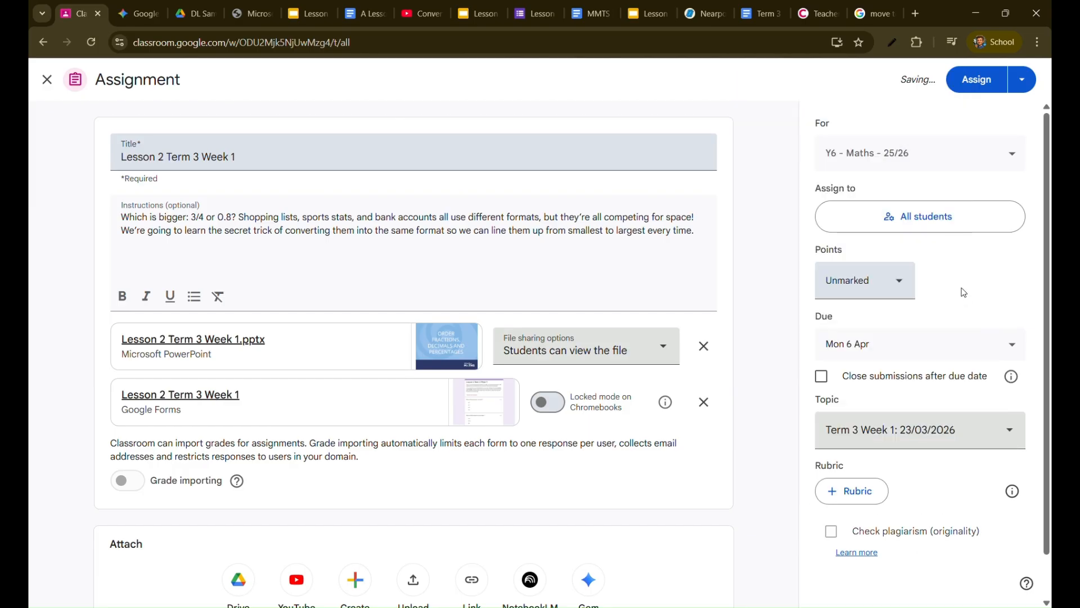
pyautogui.click(971, 88)
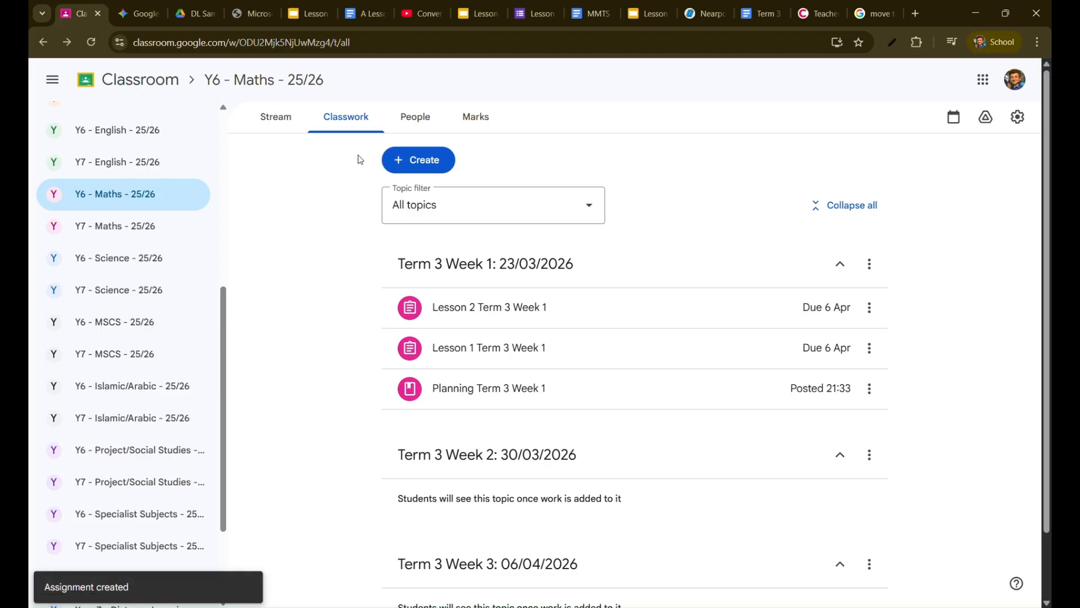
# - Create a new classwork assignment titled "Lesson 3 Term 3 Week 1"
pyautogui.click(396, 160)
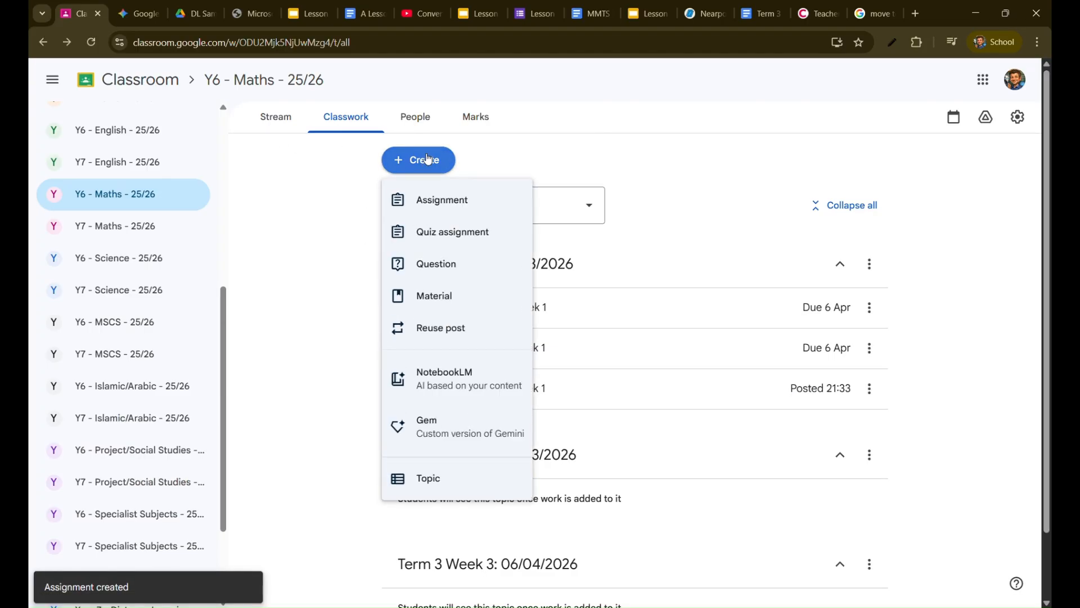
pyautogui.click(436, 200)
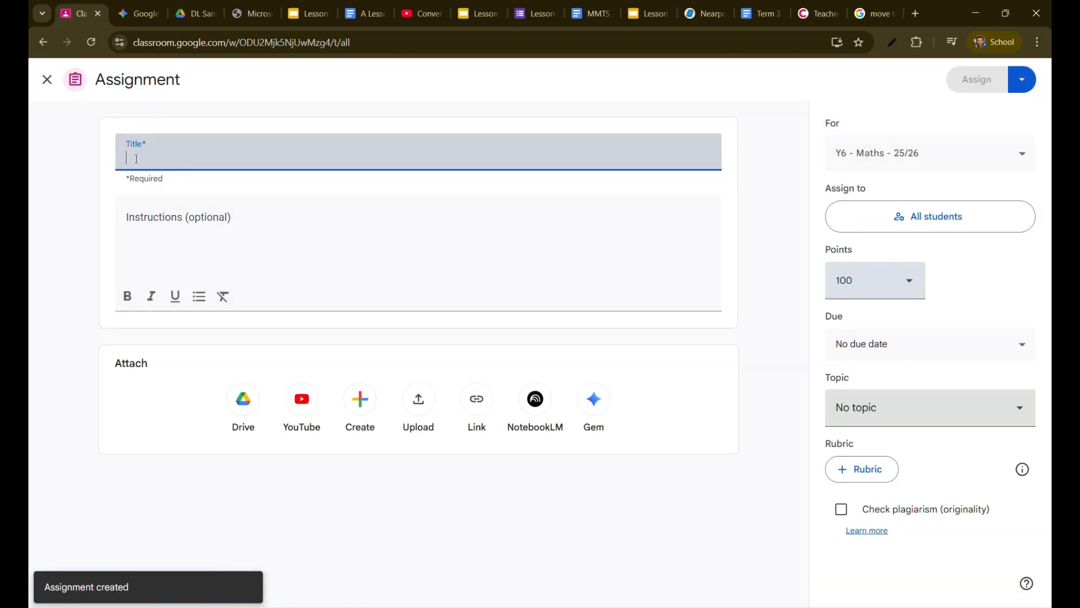
pyautogui.write('Less')
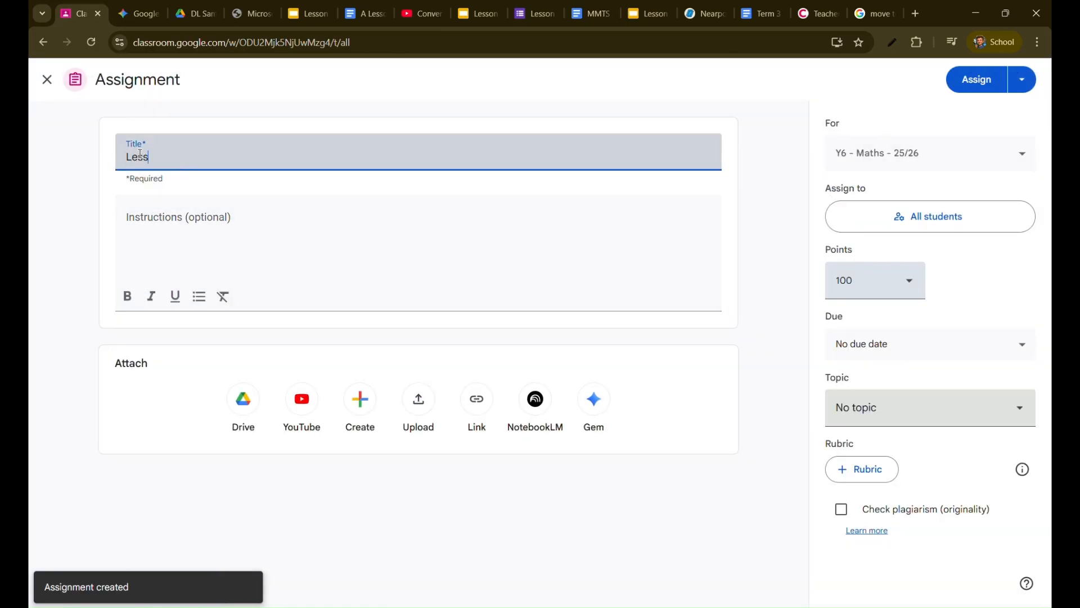
pyautogui.write('on 3 Term ')
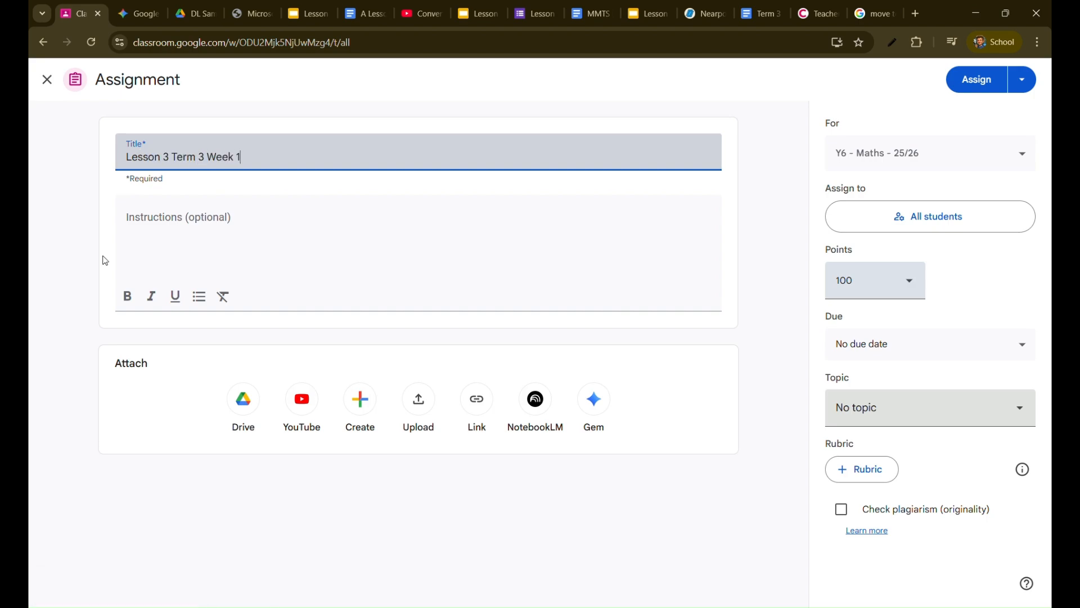
pyautogui.write('3 Week 1')
pyautogui.press('Tab')
# - Copy Gemini's Finding Percentages of Amounts (One-Step) introduction into the Lesson 3 assignment's instructions
pyautogui.click(138, 13)
pyautogui.scroll(-1, 638, 425)
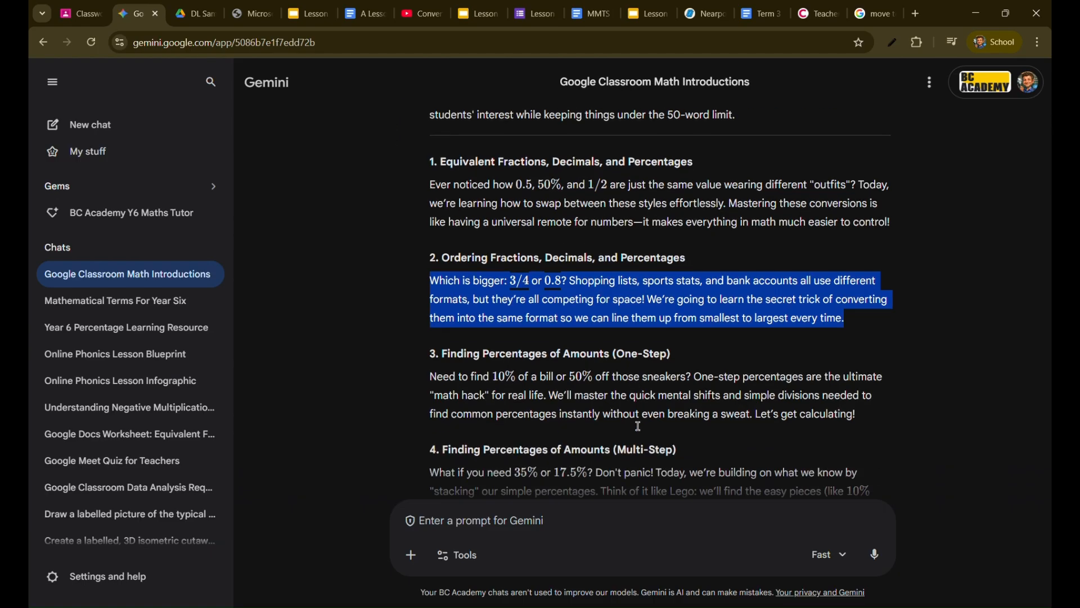
pyautogui.scroll(-1, 639, 426)
pyautogui.moveTo(863, 387); pyautogui.dragTo(431, 349)
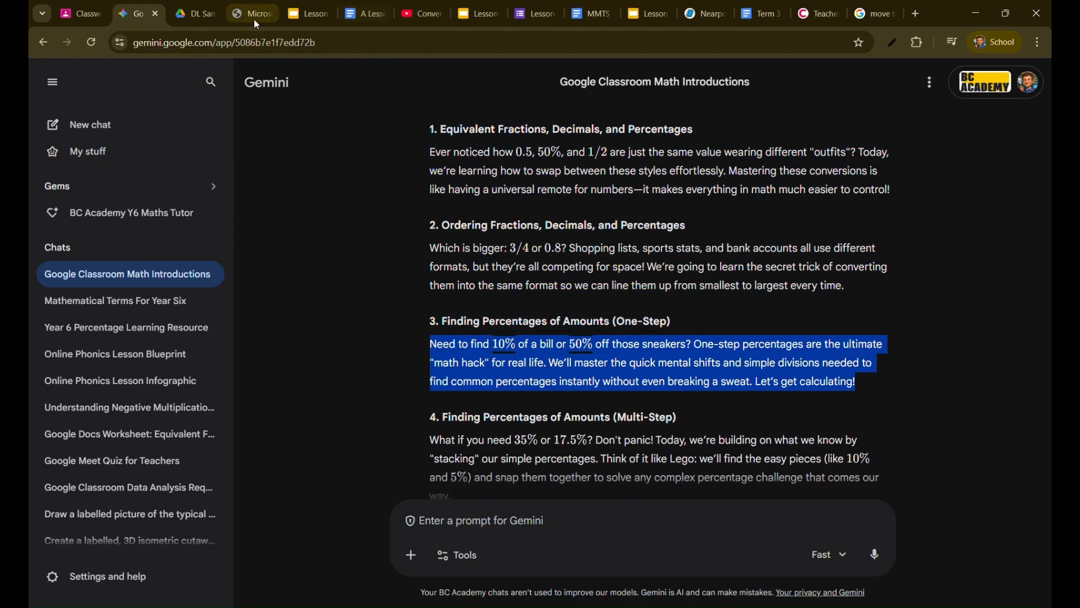
pyautogui.click(79, 14)
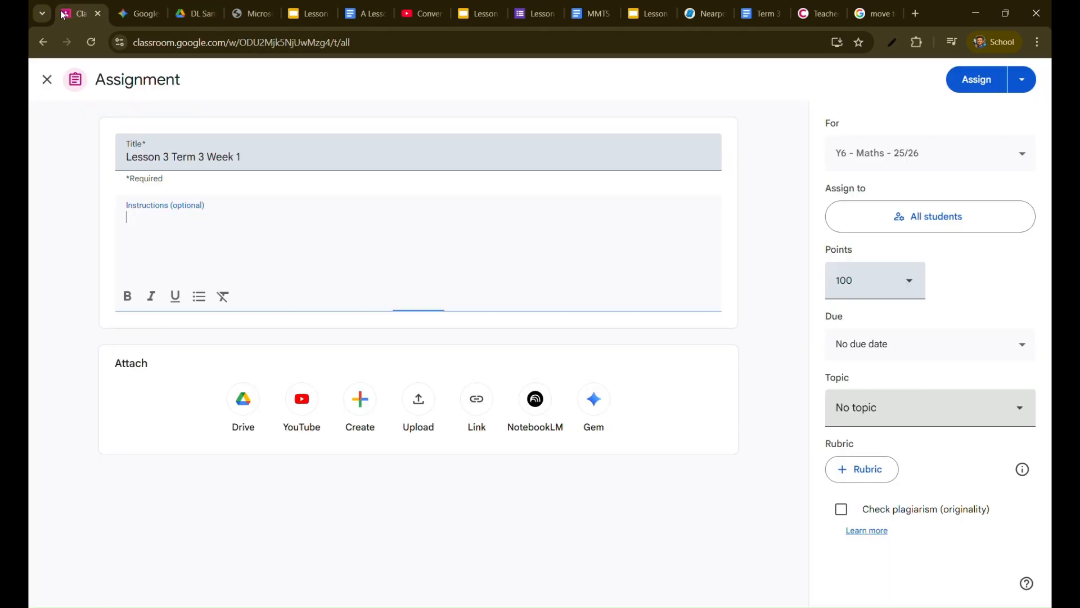
pyautogui.write('Need to find $10\\%$ of a bill or $50\\%$ off those sneakers? One-step percentages are the ultimate "math hack" for real life. We’ll master the quick mental shifts and simple divisions needed to find common percentages instantly without even breaking a sweat. Let’s get calculating!')
# - Remove the leading space, the dollar signs and the backslash in 50% from the Lesson 3 instructions
pyautogui.click(192, 217)
pyautogui.press('BackSpace')
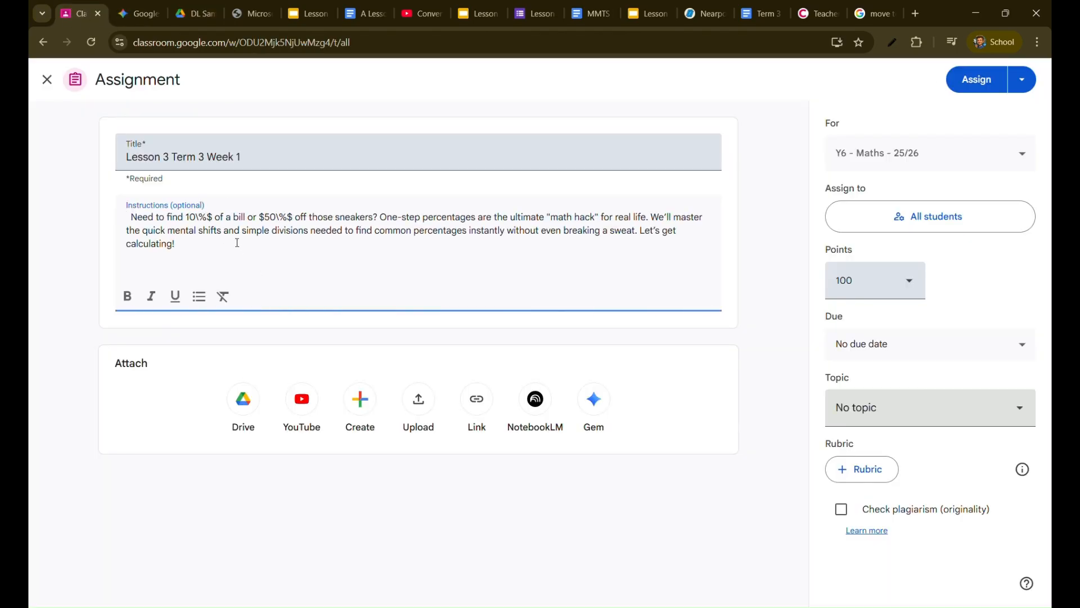
pyautogui.press('Right')
pyautogui.press('Right')
pyautogui.press('Right')
pyautogui.press('Right')
pyautogui.press('Right')
pyautogui.press('BackSpace')
pyautogui.click(258, 217)
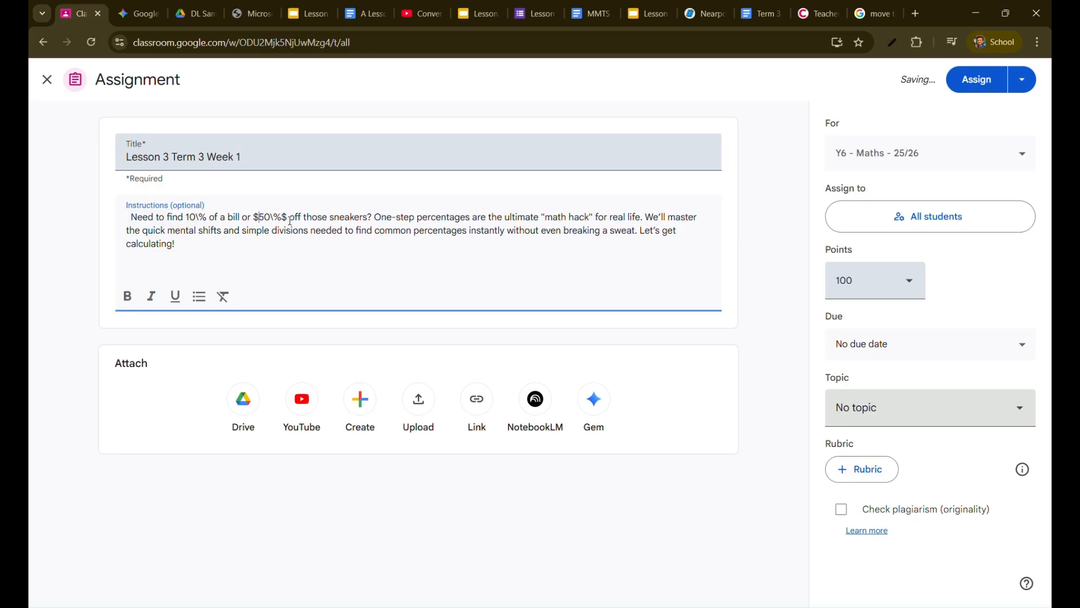
pyautogui.press('BackSpace')
pyautogui.click(278, 217)
pyautogui.press('BackSpace')
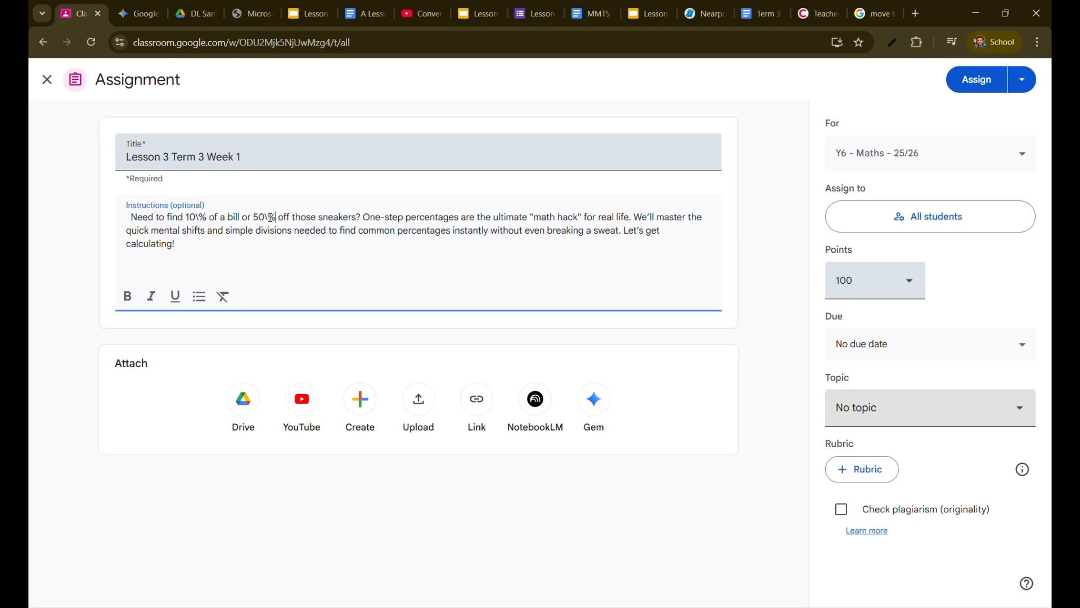
pyautogui.click(270, 218)
pyautogui.press('BackSpace')
pyautogui.click(131, 217)
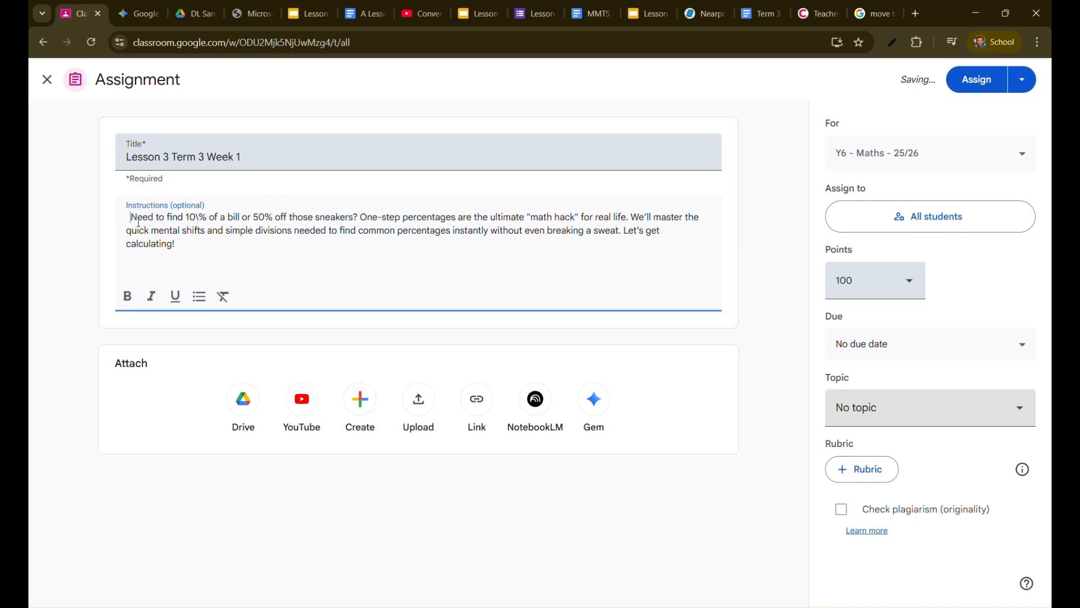
pyautogui.press('BackSpace')
pyautogui.click(436, 268)
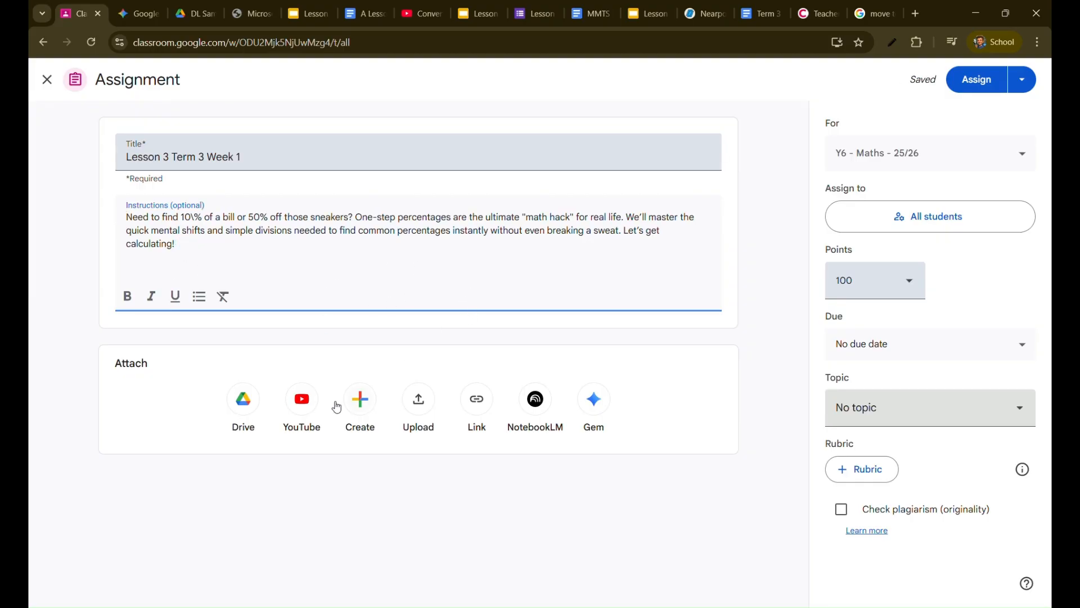
# - Attach the Lesson 3 Term 3 Week 1 PowerPoint and the MMTS Lesson 3 Term 3 Week 1 document from Drive, making a copy of the document for each student
pyautogui.click(250, 404)
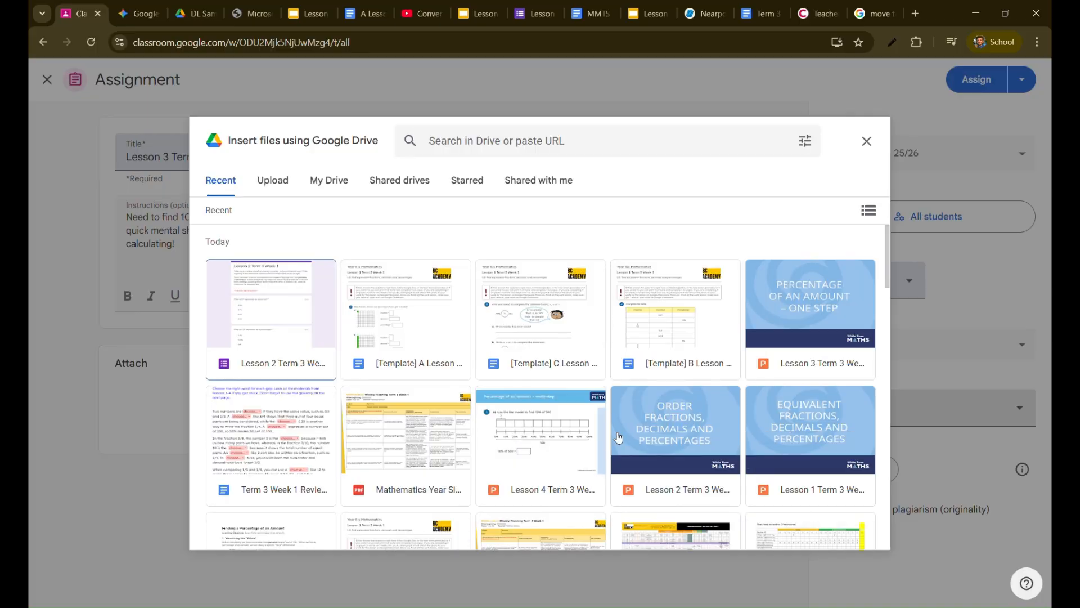
pyautogui.click(773, 325)
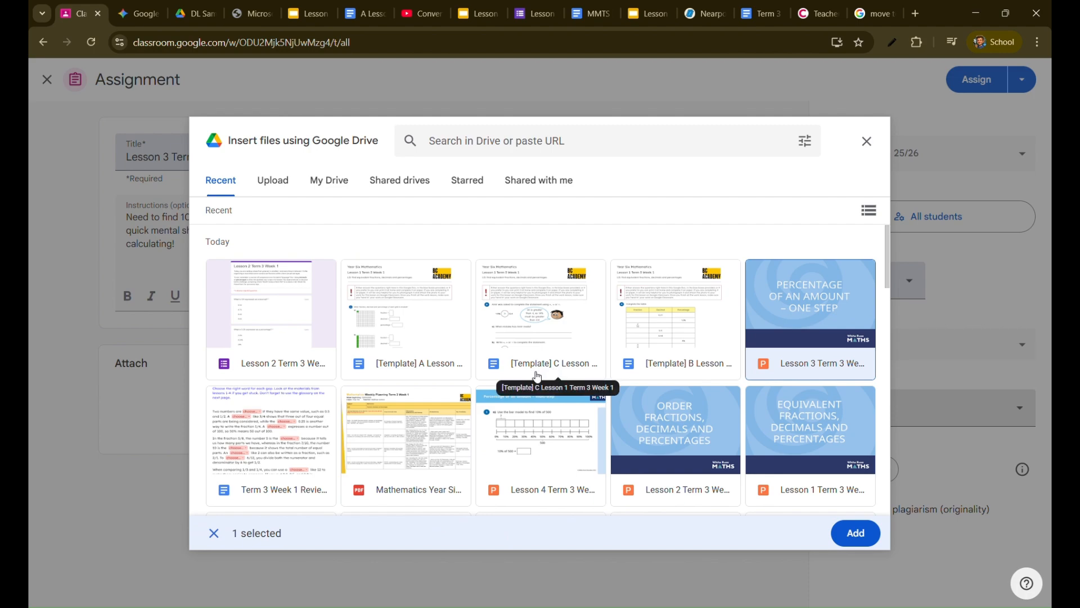
pyautogui.scroll(-3, 635, 429)
pyautogui.scroll(-1, 634, 428)
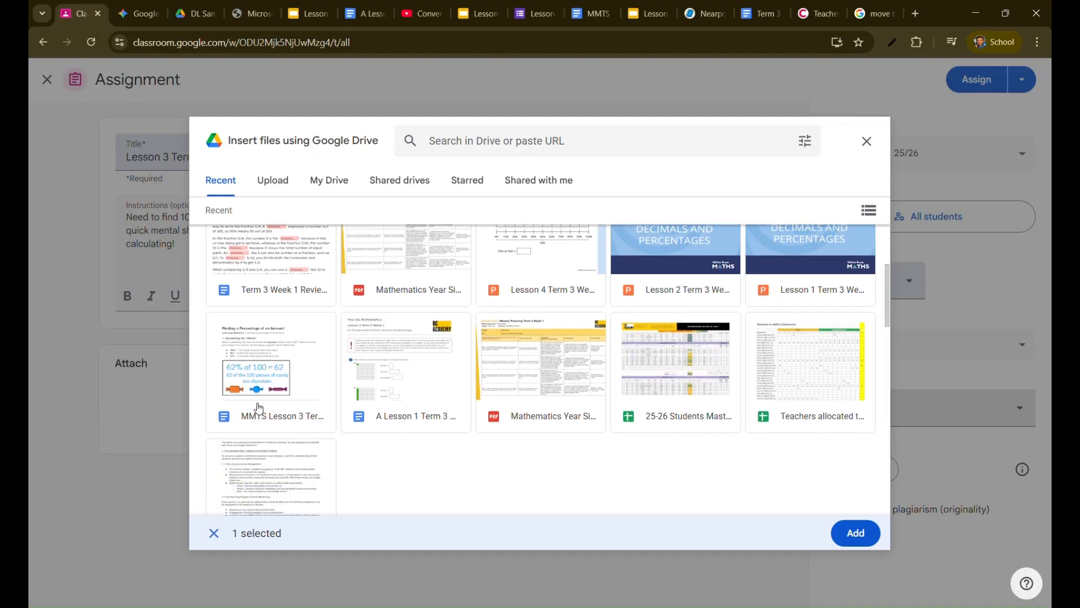
pyautogui.click(273, 384)
pyautogui.click(857, 533)
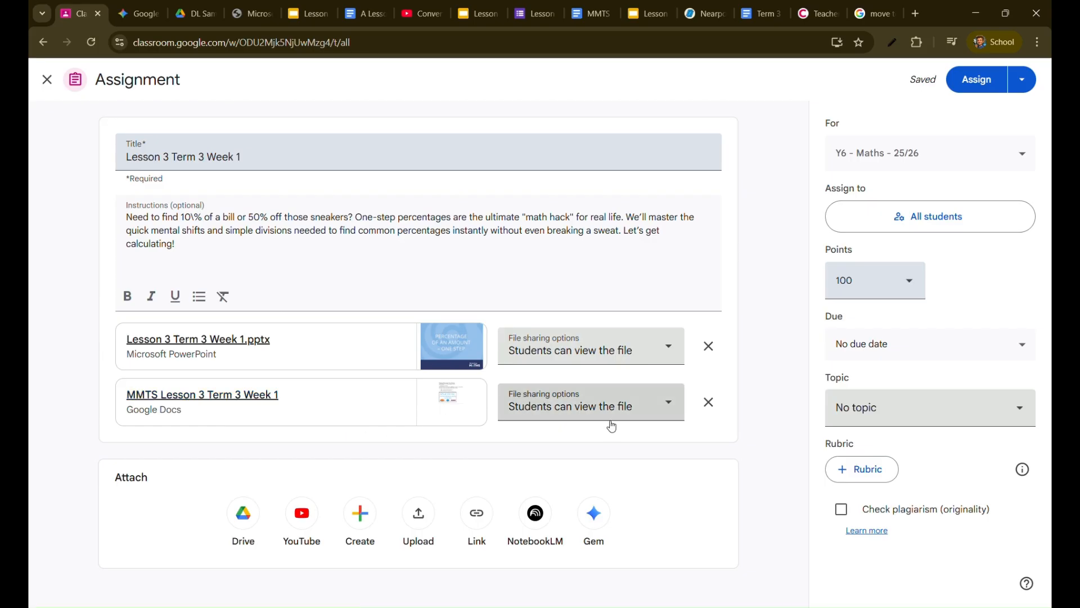
pyautogui.click(669, 409)
pyautogui.click(616, 509)
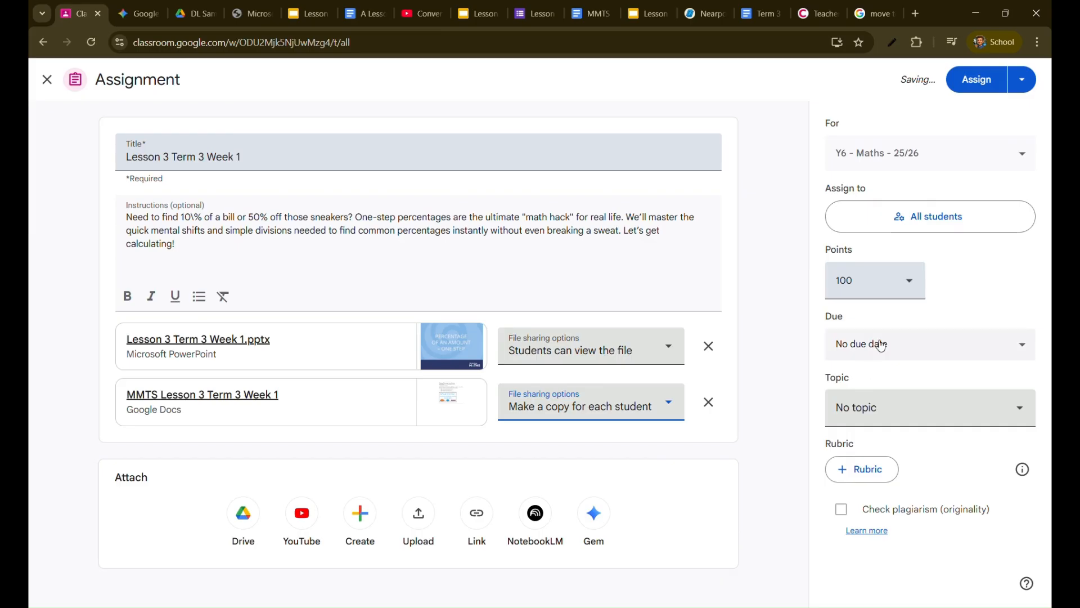
# - Set the Lesson 3 assignment's points to Unmarked and its due date to 6 April 2026
pyautogui.click(898, 276)
pyautogui.click(869, 328)
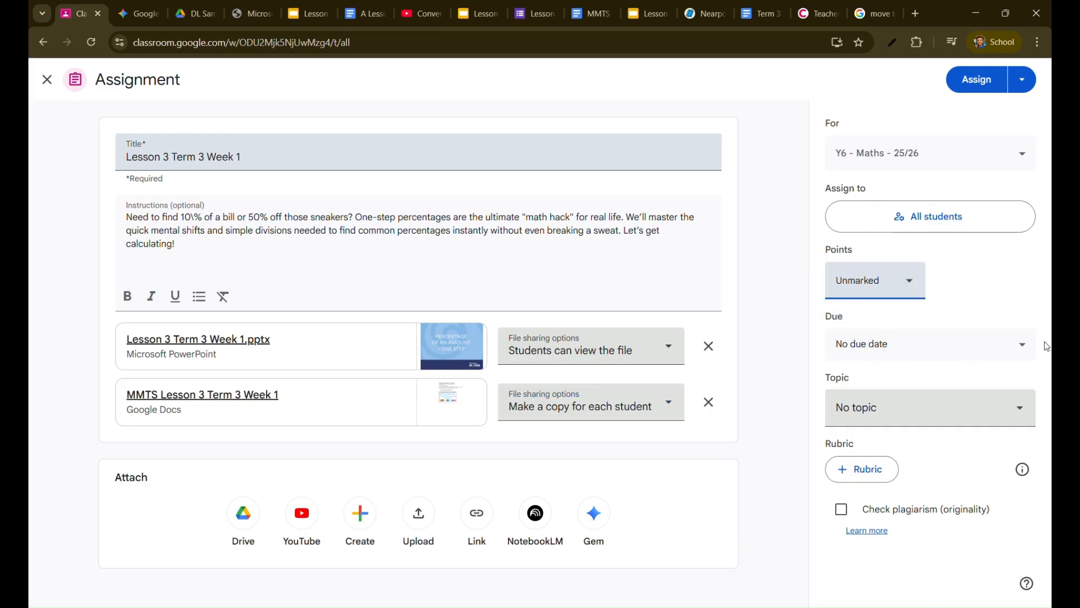
pyautogui.click(906, 346)
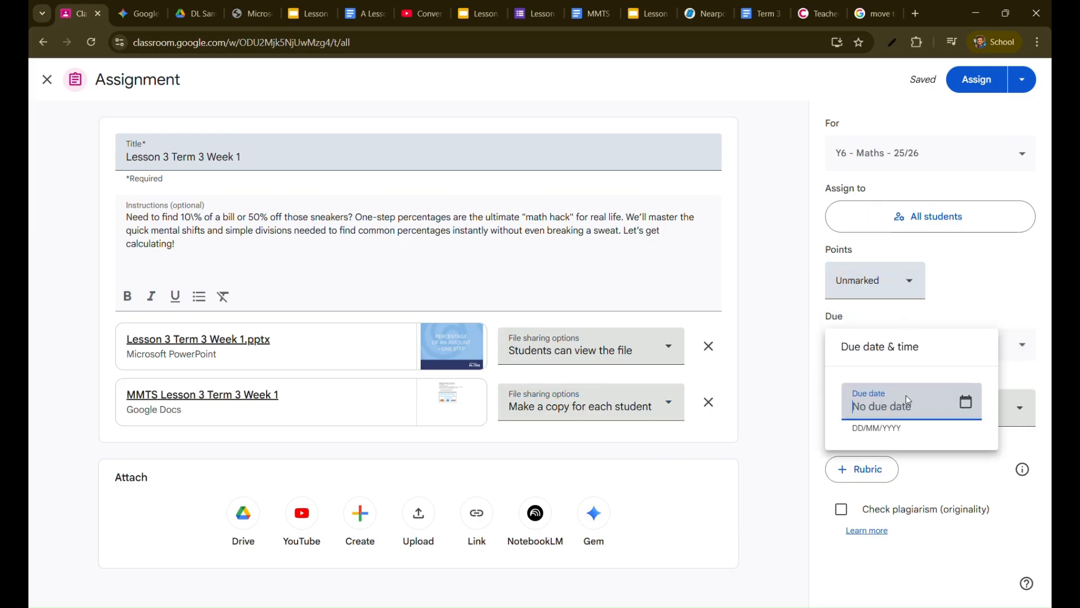
pyautogui.click(966, 402)
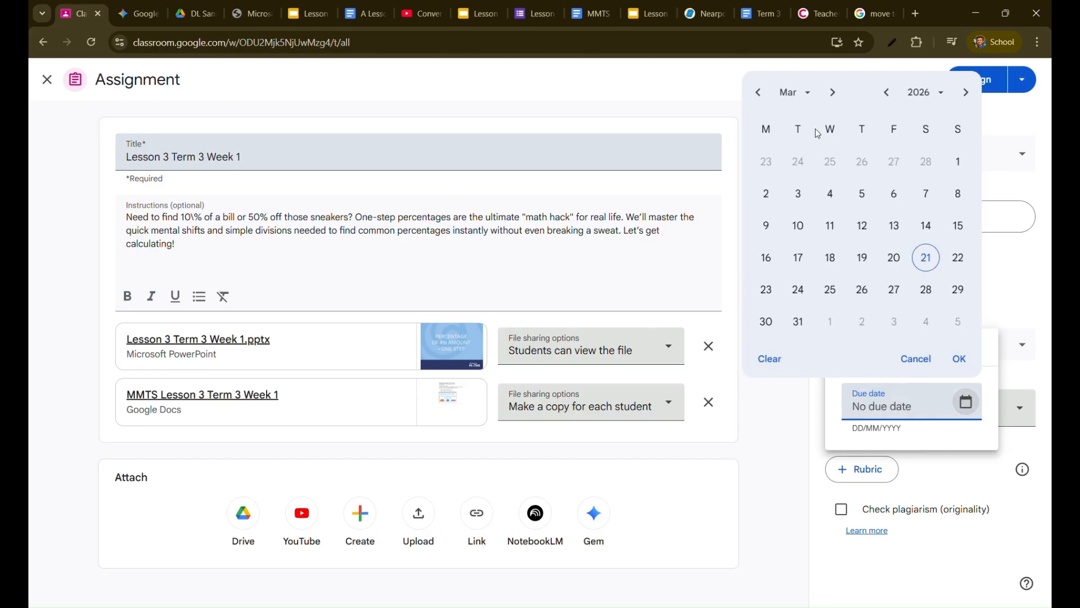
pyautogui.click(833, 124)
pyautogui.click(766, 226)
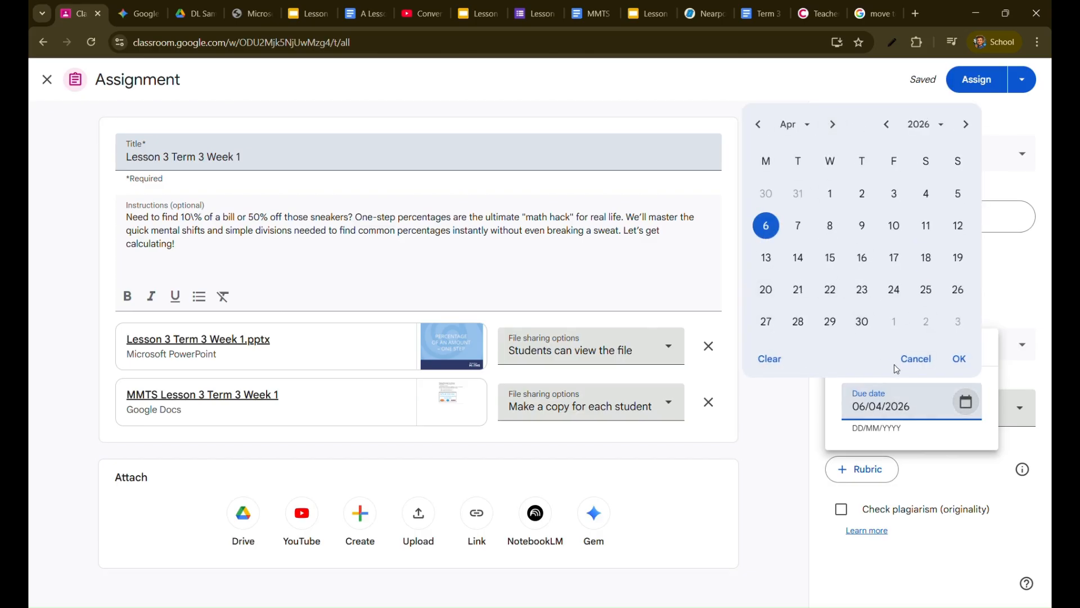
pyautogui.click(958, 359)
pyautogui.click(995, 306)
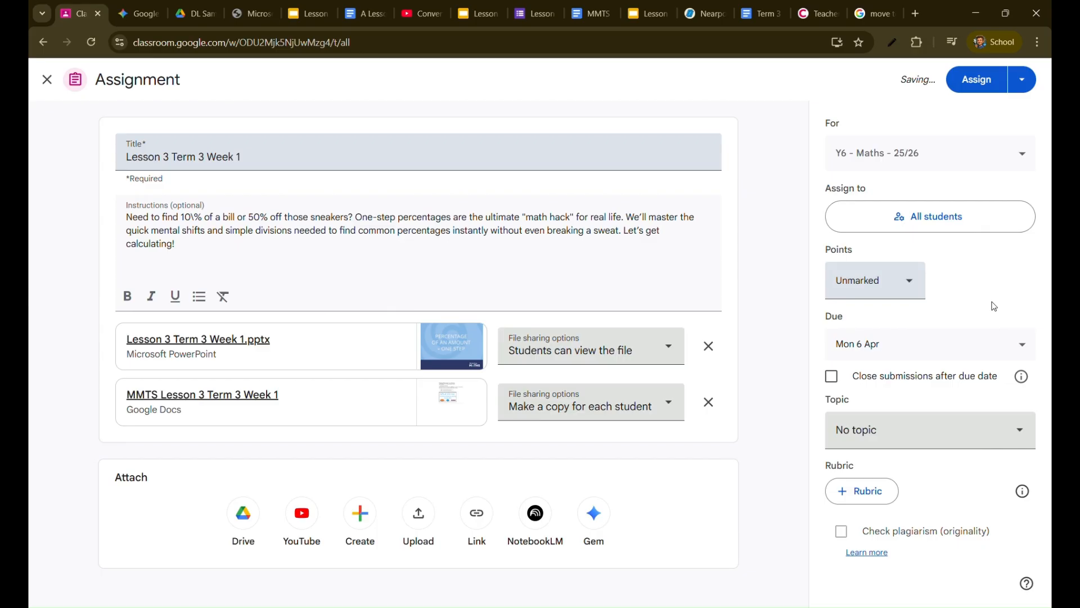
# - Set the Lesson 3 assignment's topic to Term 3 Week 1: 23/03/2026 and assign it to the class
pyautogui.click(900, 442)
pyautogui.click(883, 333)
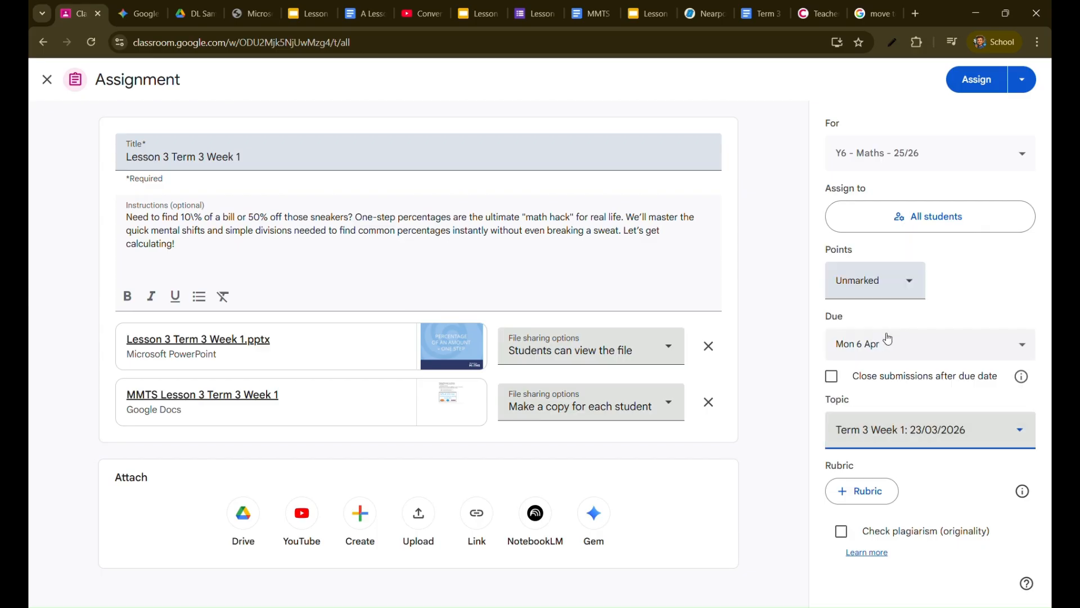
pyautogui.click(978, 83)
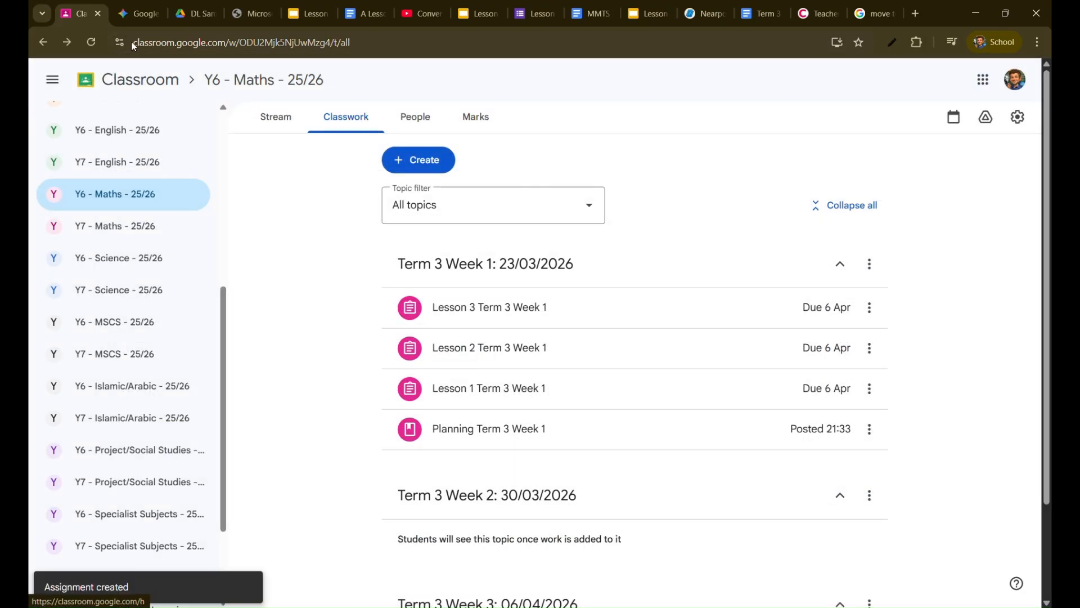
# - Create a new assignment in the Y6 Maths class titled "Lesson 4 Term 3 Week 1"
pyautogui.click(422, 161)
pyautogui.click(422, 198)
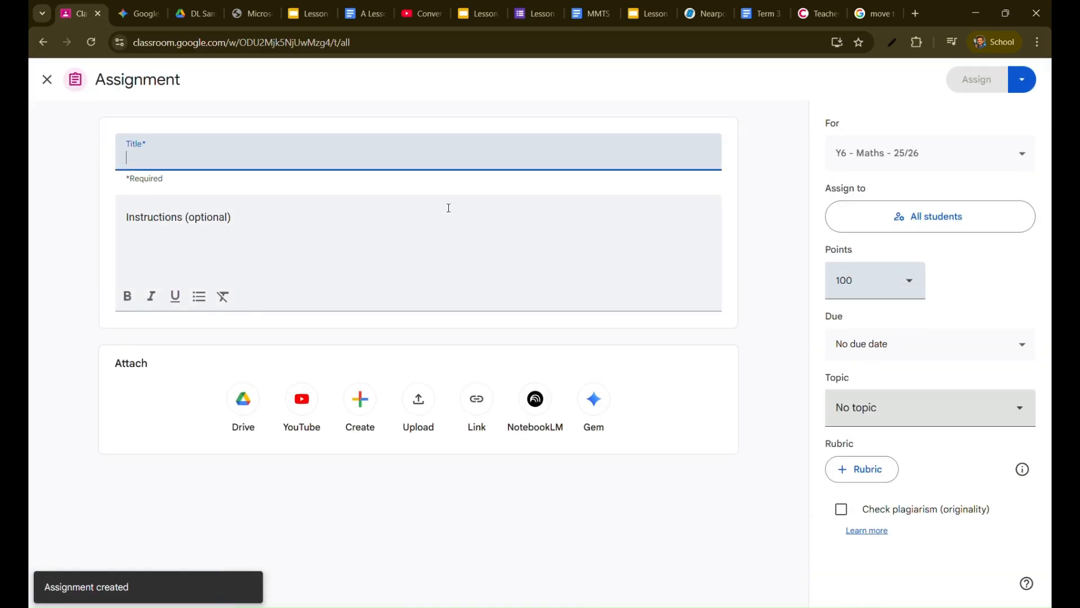
pyautogui.write('Lesson ')
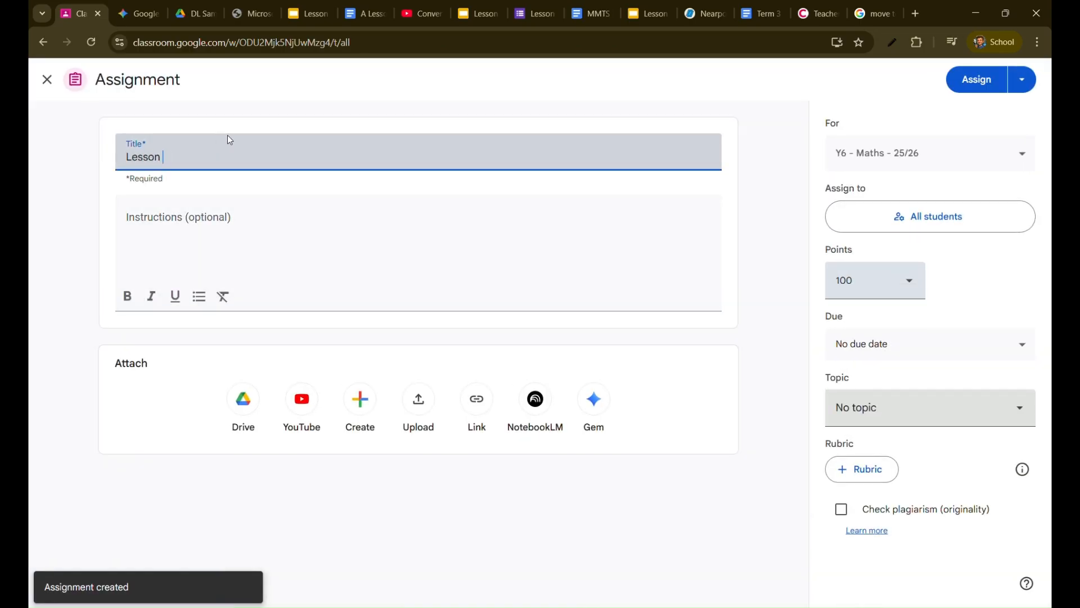
pyautogui.write('4 Term 3 Week 1')
# - Copy the "Finding Percentages of Amounts (Multi-Step)" introduction from the Gemini chat into the Lesson 4 assignment's instructions in Classroom
pyautogui.click(234, 224)
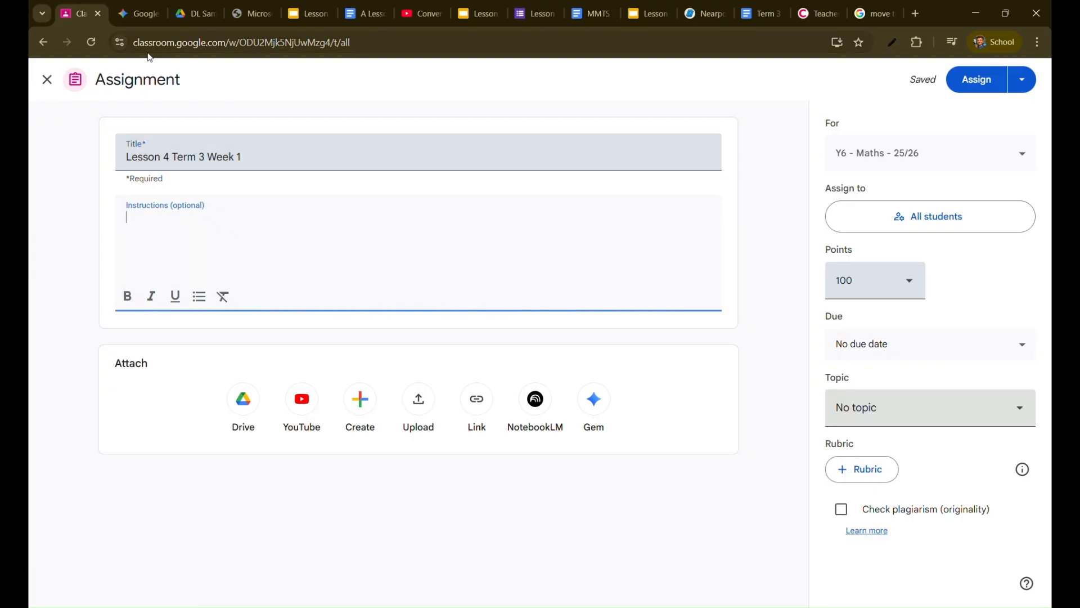
pyautogui.click(138, 13)
pyautogui.scroll(-3, 543, 403)
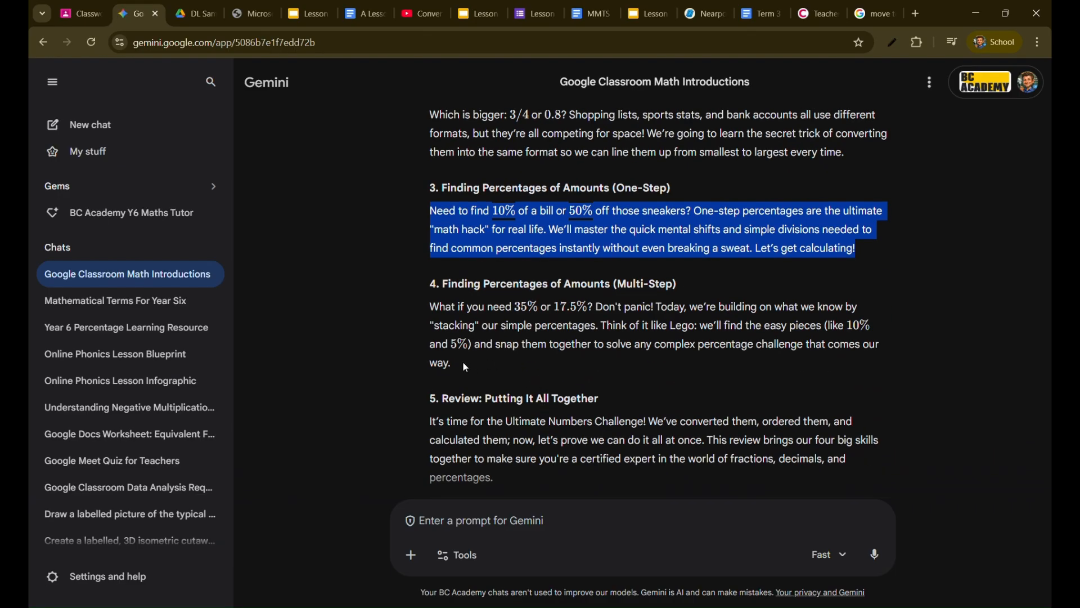
pyautogui.moveTo(456, 364); pyautogui.dragTo(434, 308)
pyautogui.click(206, 14)
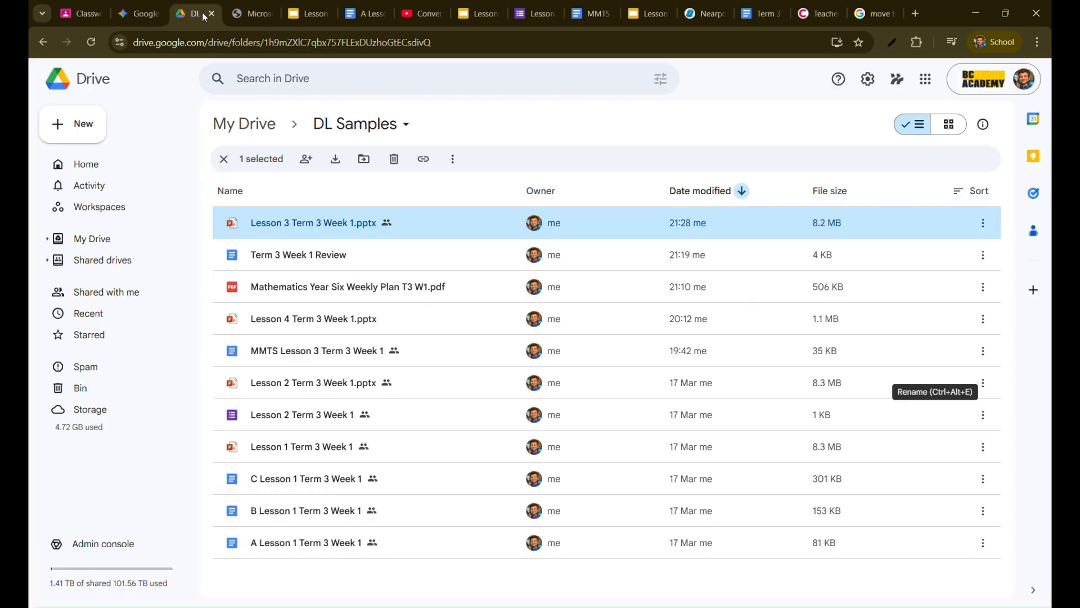
pyautogui.click(74, 15)
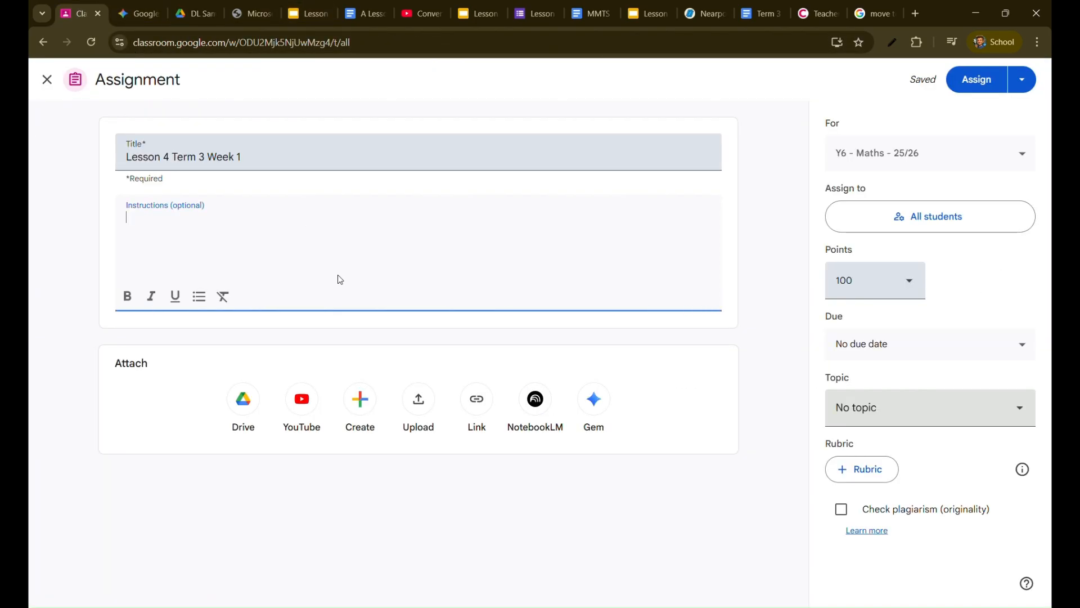
pyautogui.write('What if you need $35\\%$ or $17.5\\%$? Don\'t panic! Today, we’re building on what we know by "stacking" our simple percentages. Think of it like Lego: we’ll find the easy pieces (like $10\\%$ and $5\\%$) and snap them together to solve any complex percentage challenge that comes our way.')
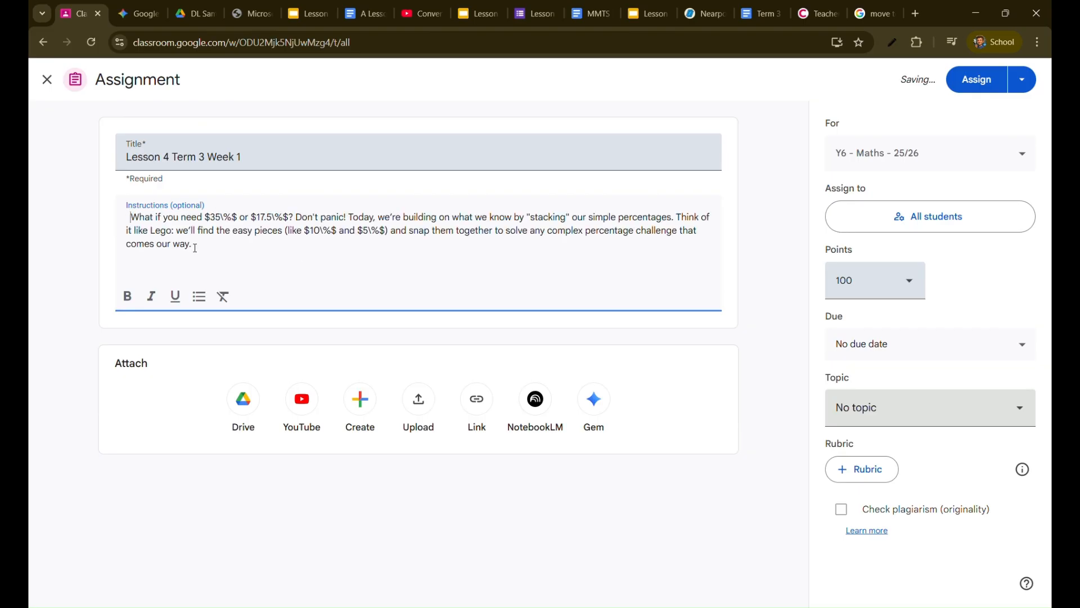
# - Remove the leading space and the dollar signs and backslashes around 35% and 17.5% from the Lesson 4 instructions
pyautogui.press('BackSpace')
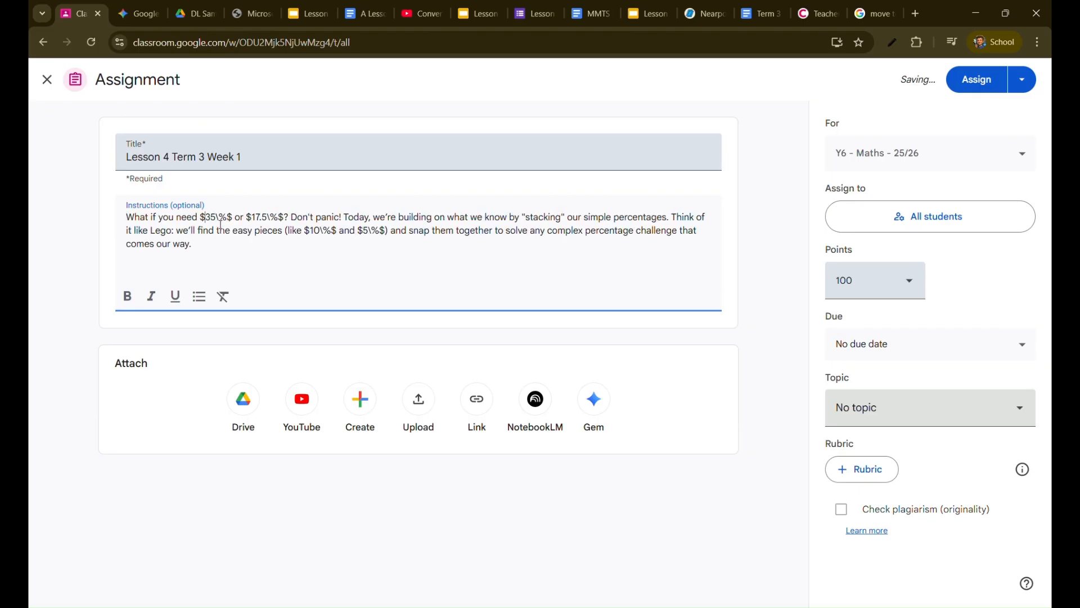
pyautogui.click(204, 217)
pyautogui.press('BackSpace')
pyautogui.click(224, 217)
pyautogui.press('BackSpace')
pyautogui.click(217, 217)
pyautogui.press('BackSpace')
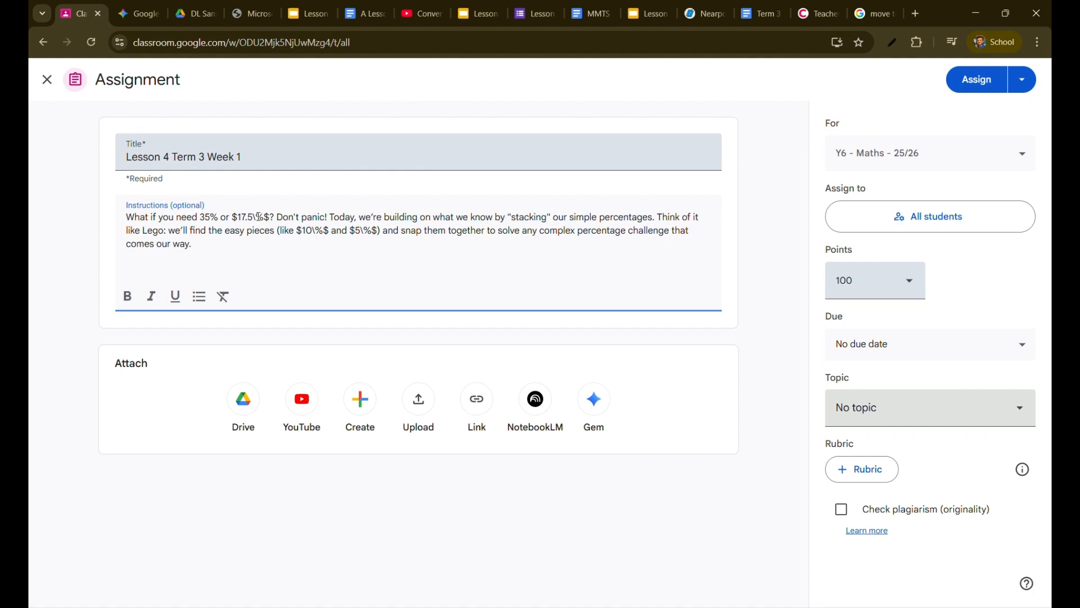
pyautogui.click(236, 216)
pyautogui.click(262, 216)
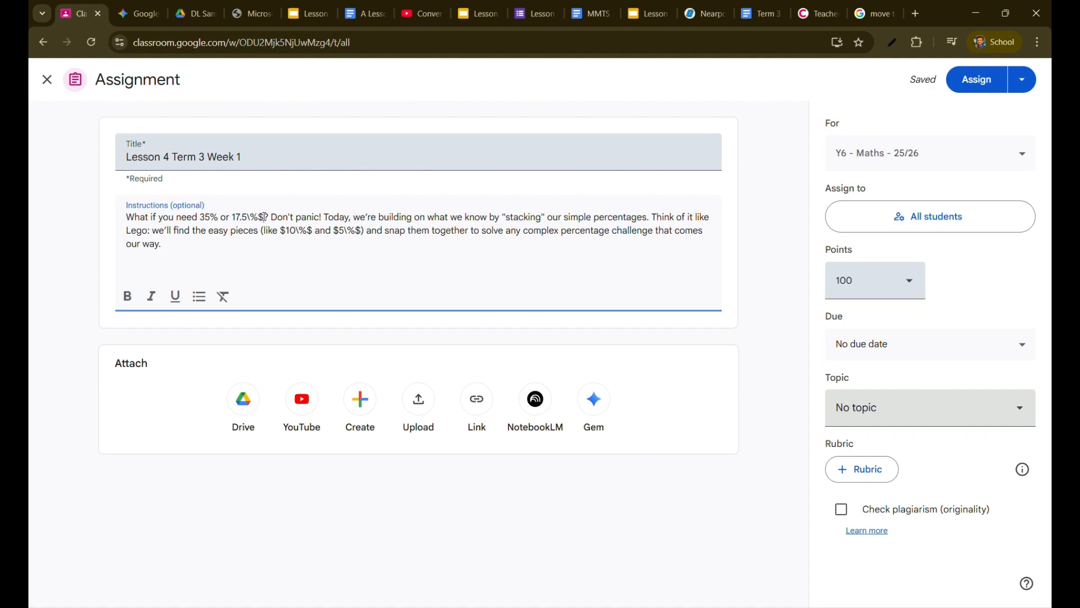
pyautogui.press('BackSpace')
pyautogui.click(253, 217)
pyautogui.press('BackSpace')
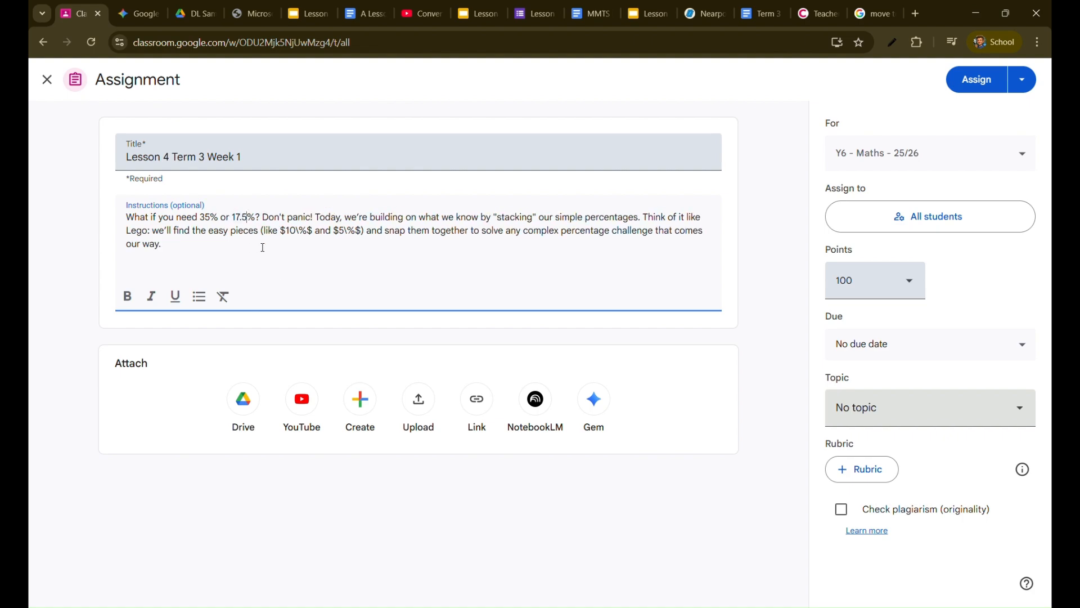
pyautogui.press('BackSpace')
# - Remove the dollar signs and backslashes around 10% and 5% in the Lesson 4 instructions
pyautogui.click(301, 231)
pyautogui.press('BackSpace')
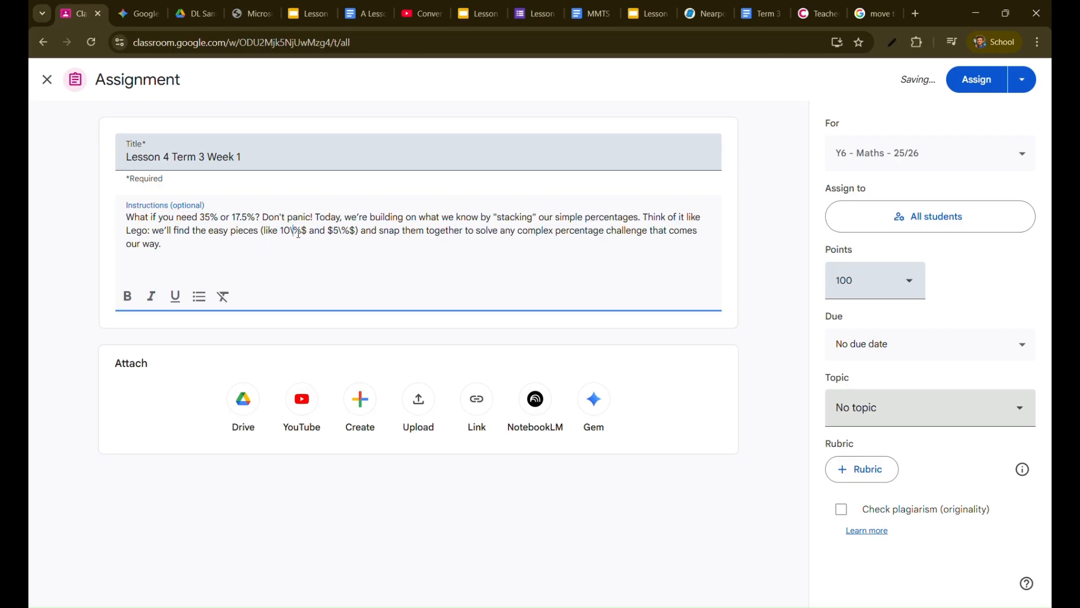
pyautogui.press('BackSpace')
pyautogui.click(305, 232)
pyautogui.press('BackSpace')
pyautogui.press('BackSpace')
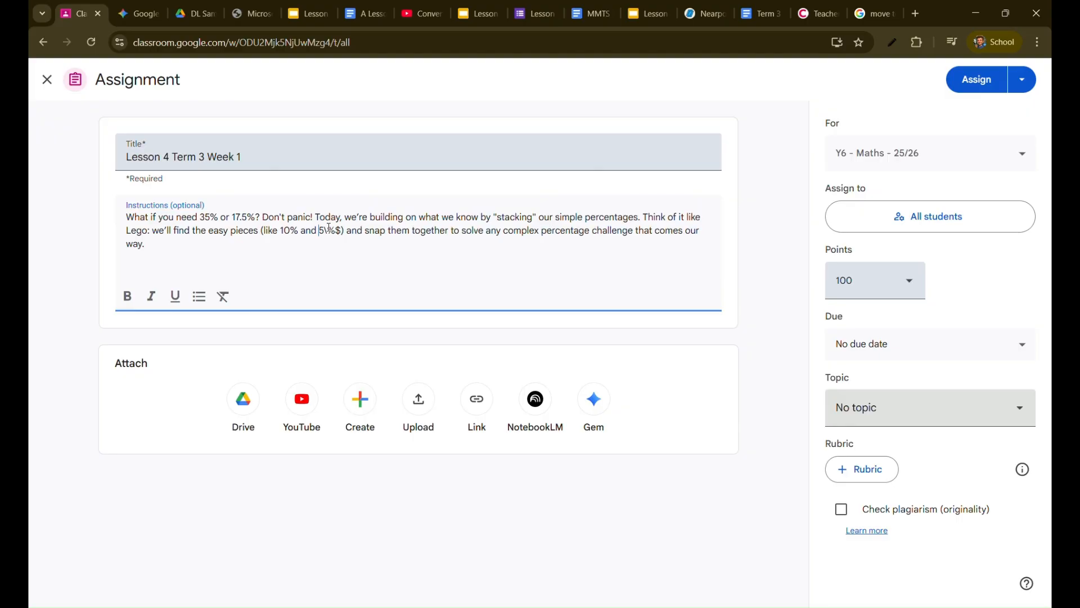
pyautogui.click(330, 229)
pyautogui.press('BackSpace')
pyautogui.click(338, 232)
pyautogui.press('BackSpace')
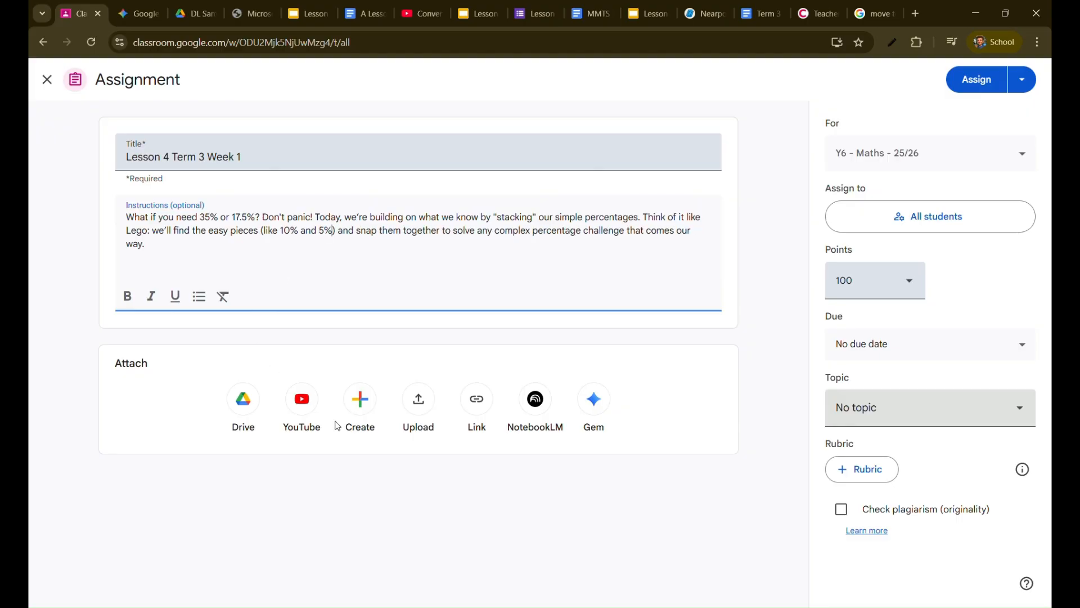
# - Attach the Lesson 4 Term 3 Week 1 PowerPoint from Drive and set the assignment's points to Unmarked
pyautogui.click(248, 401)
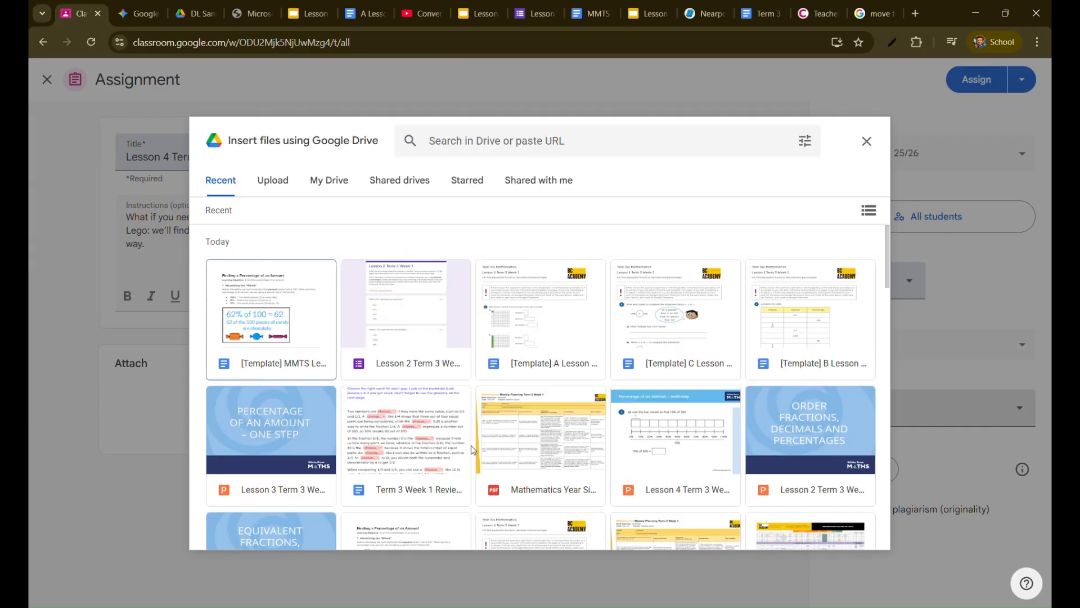
pyautogui.scroll(-1, 582, 441)
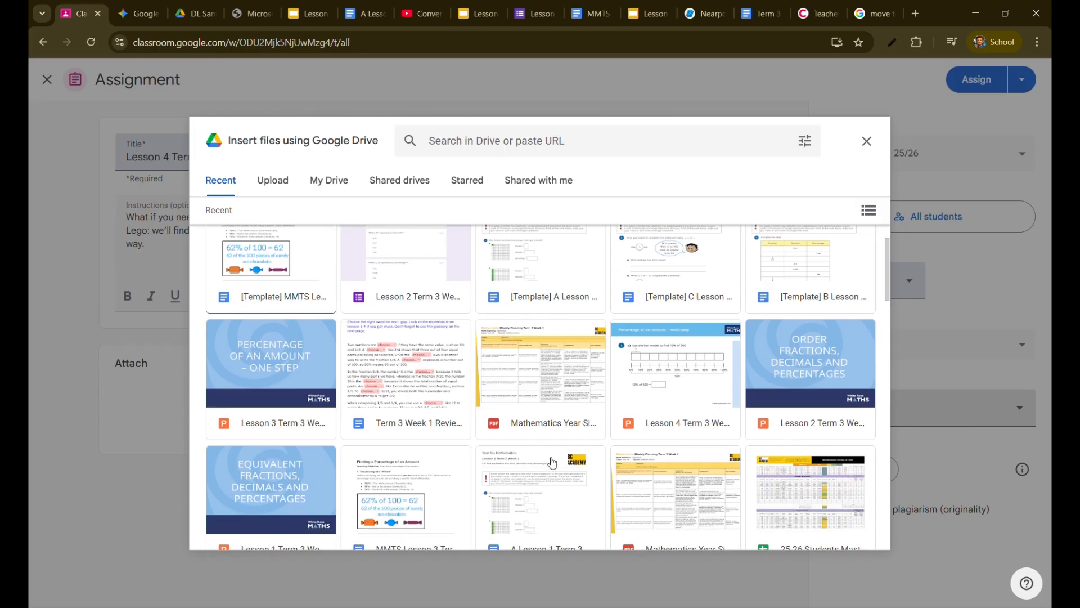
pyautogui.scroll(-1, 552, 463)
pyautogui.click(713, 306)
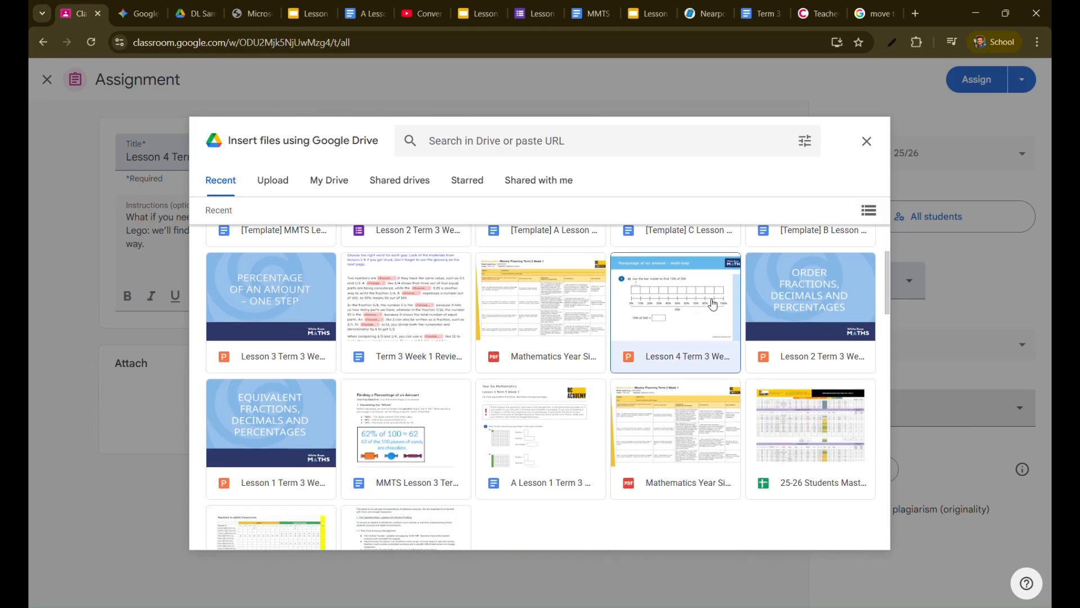
pyautogui.click(851, 530)
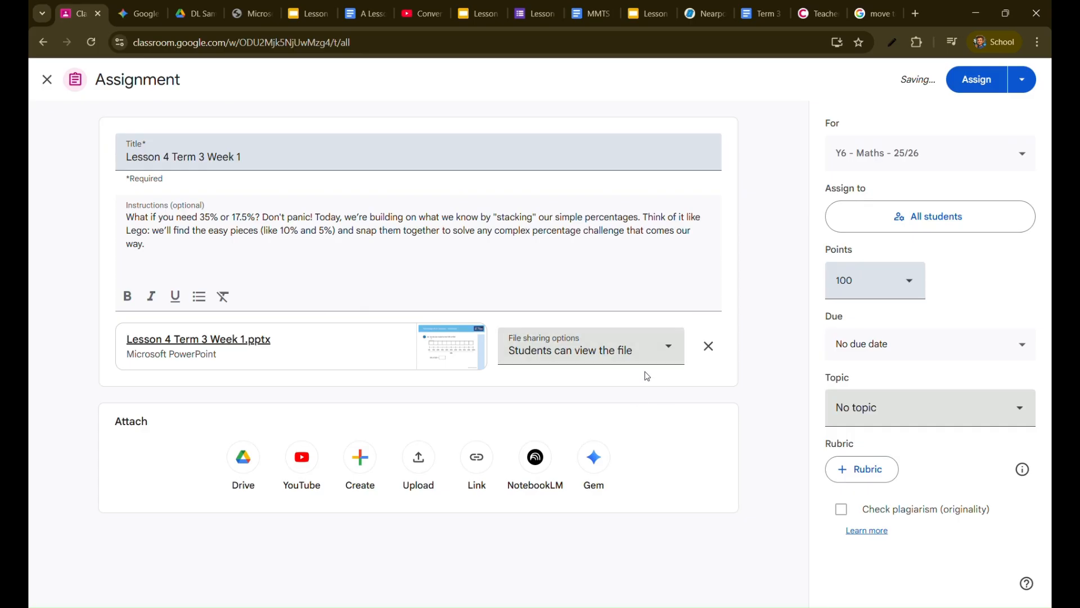
pyautogui.click(911, 280)
pyautogui.click(862, 319)
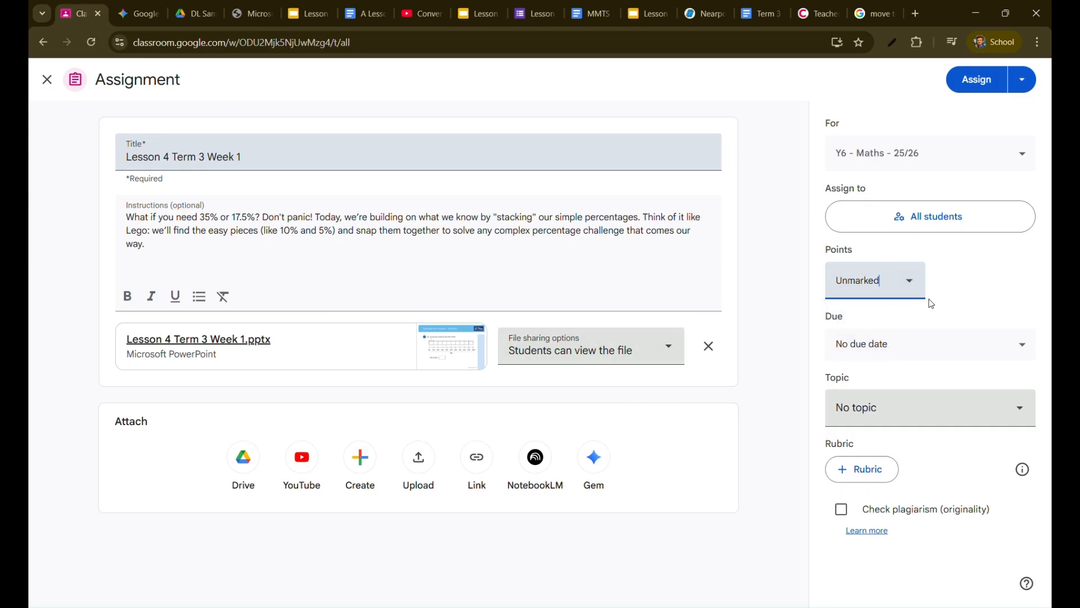
# - Switch to Nearpod and copy the share link of the active Student-Paced session for Problem Solving: Percentages launched on Mar 21
pyautogui.click(710, 15)
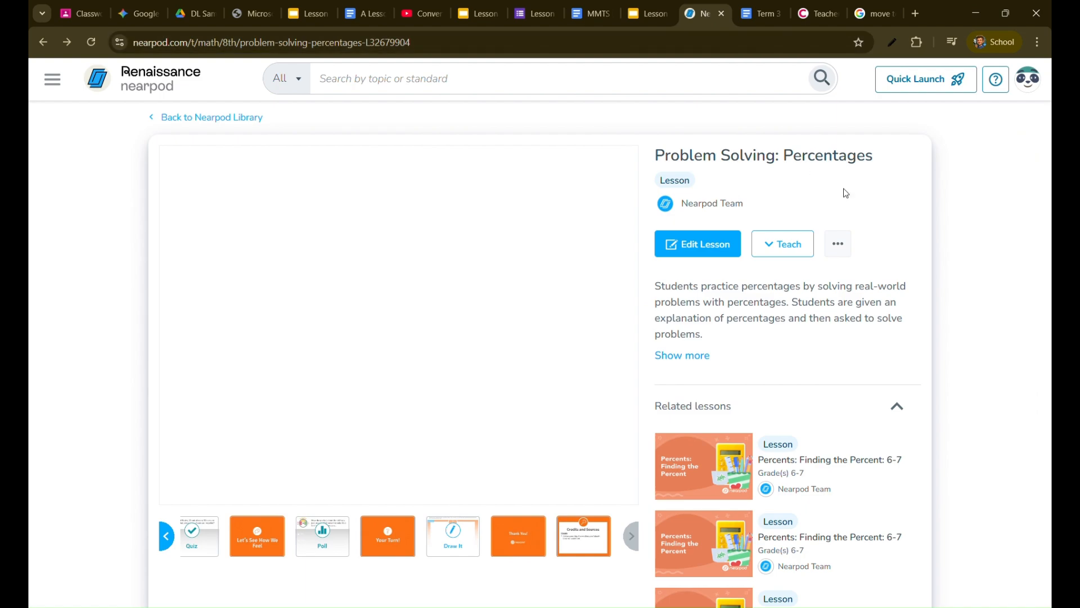
pyautogui.click(794, 248)
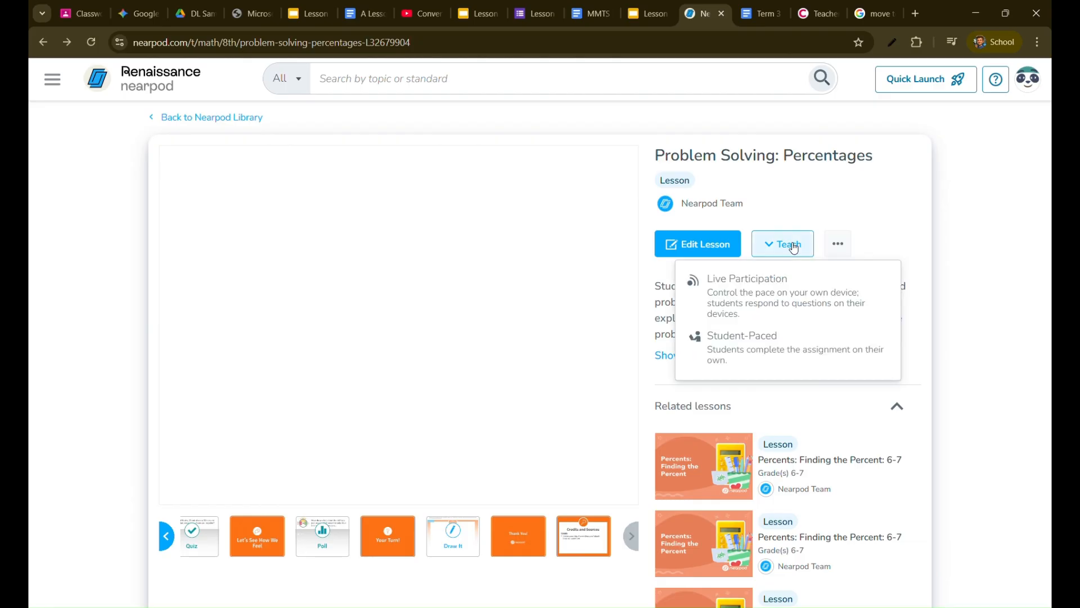
pyautogui.click(749, 355)
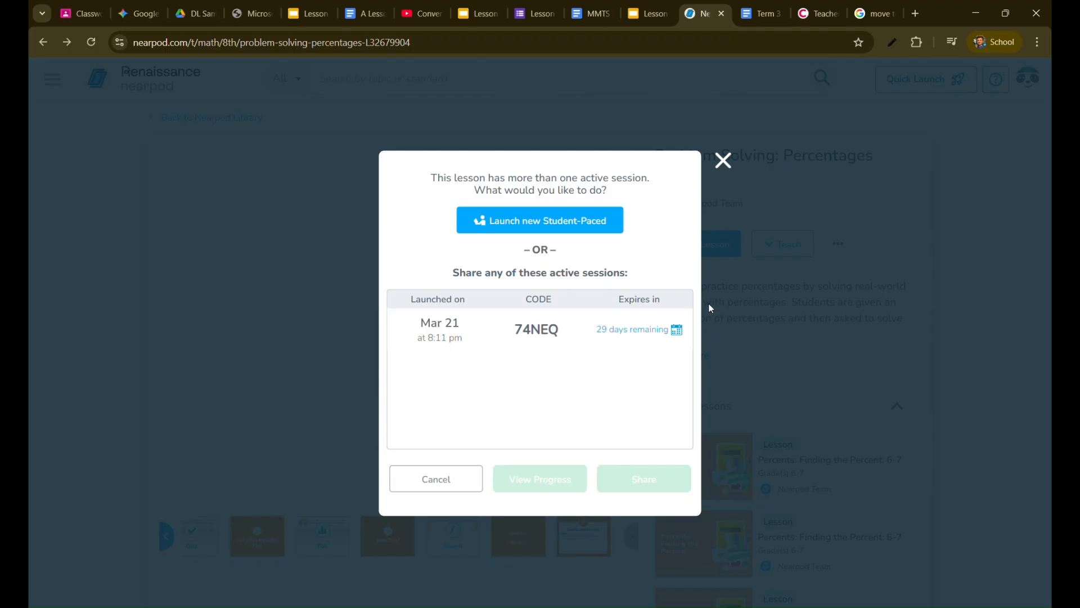
pyautogui.click(464, 335)
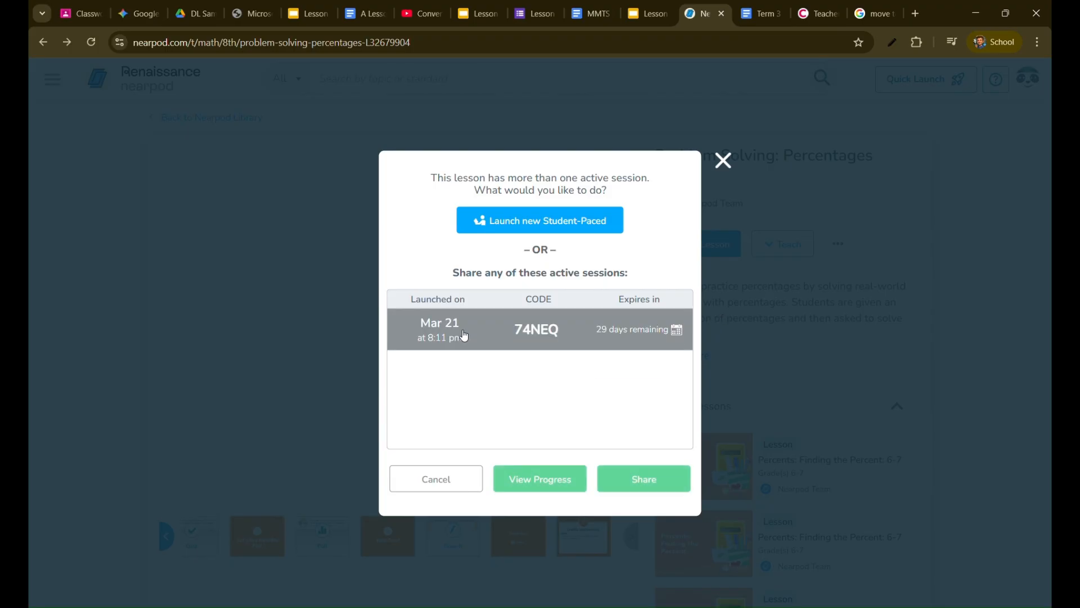
pyautogui.click(636, 479)
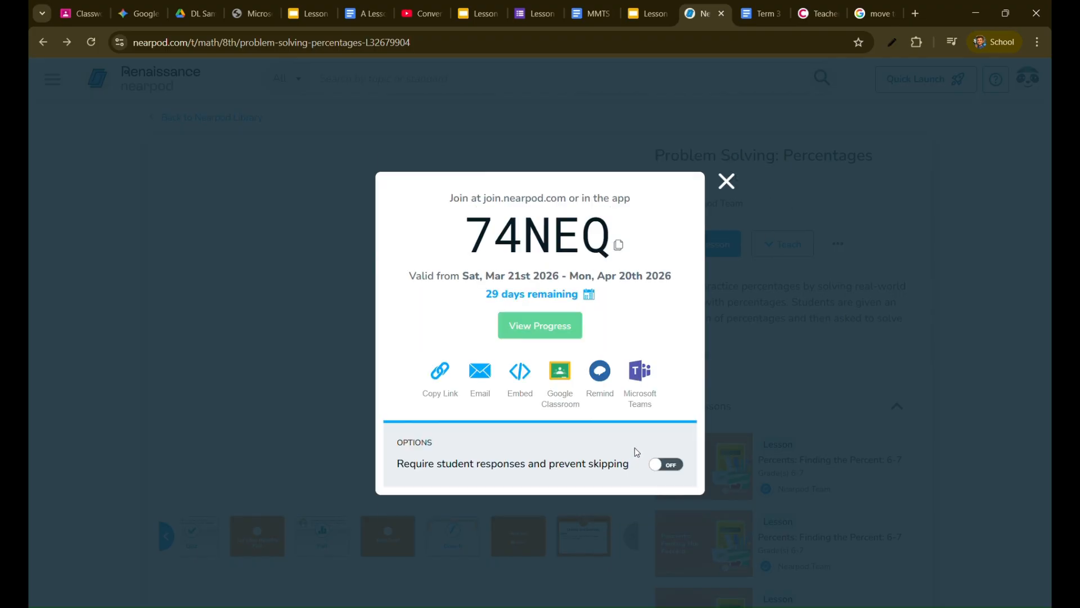
pyautogui.click(439, 374)
# - Attach the copied Nearpod session link to the Lesson 4 assignment in Classroom
pyautogui.click(79, 13)
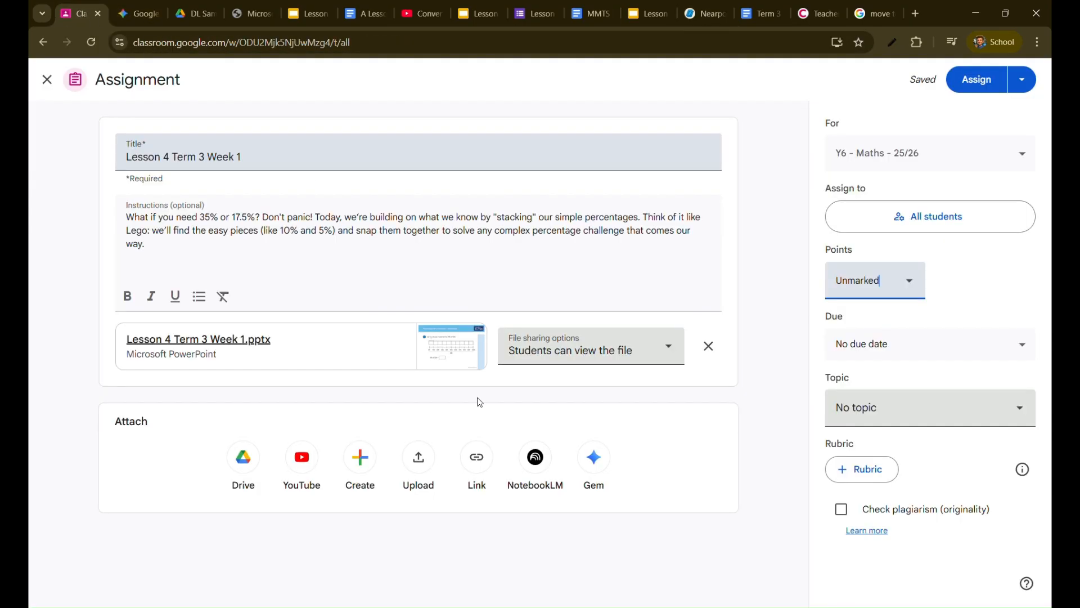
pyautogui.click(476, 457)
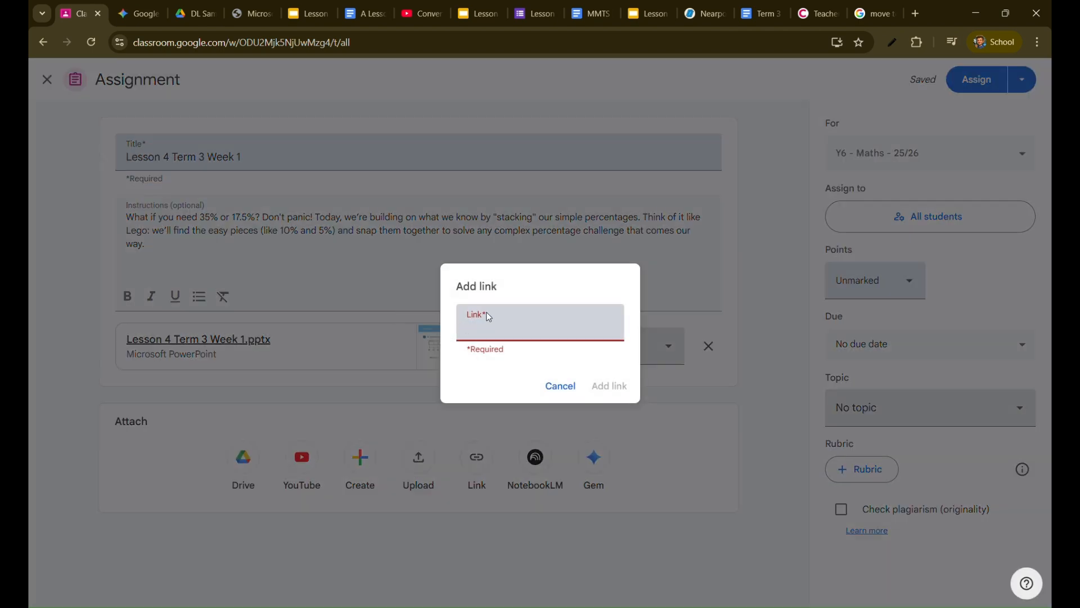
pyautogui.hotkey('ctrl', 'v')
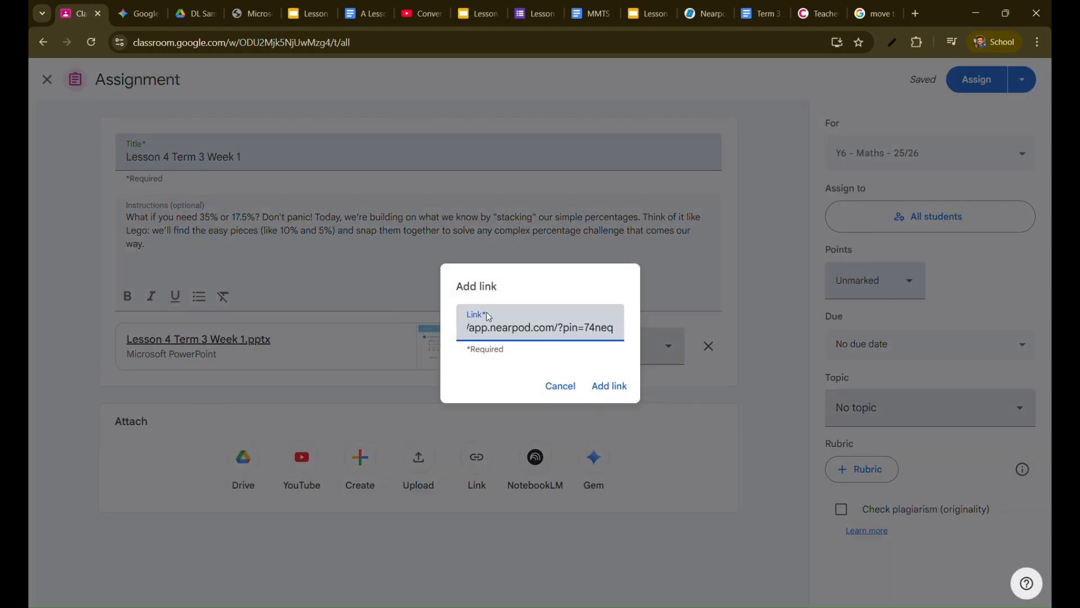
pyautogui.click(609, 386)
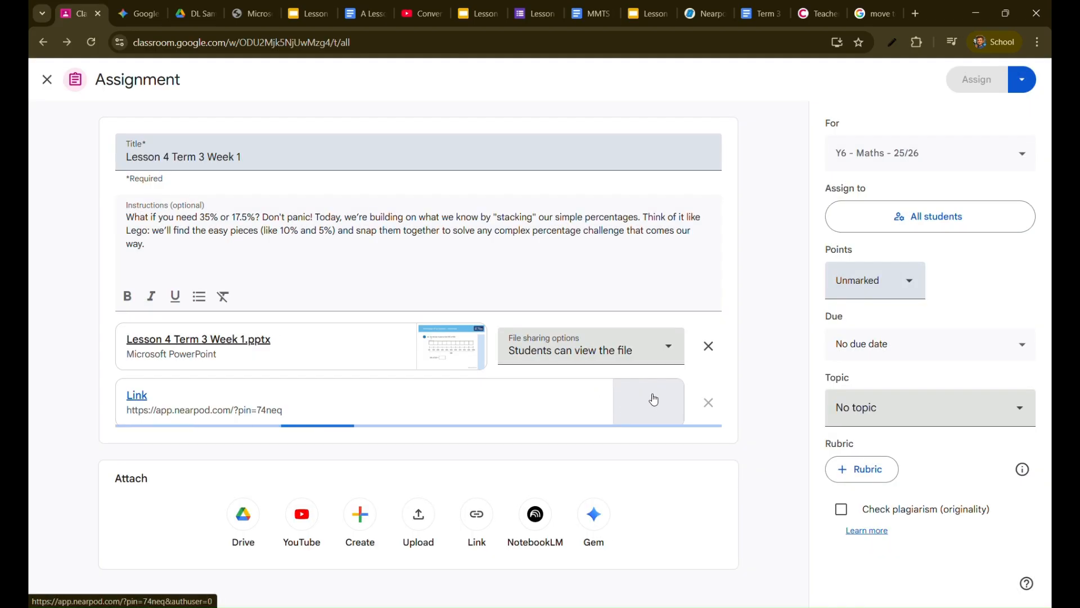
pyautogui.click(693, 18)
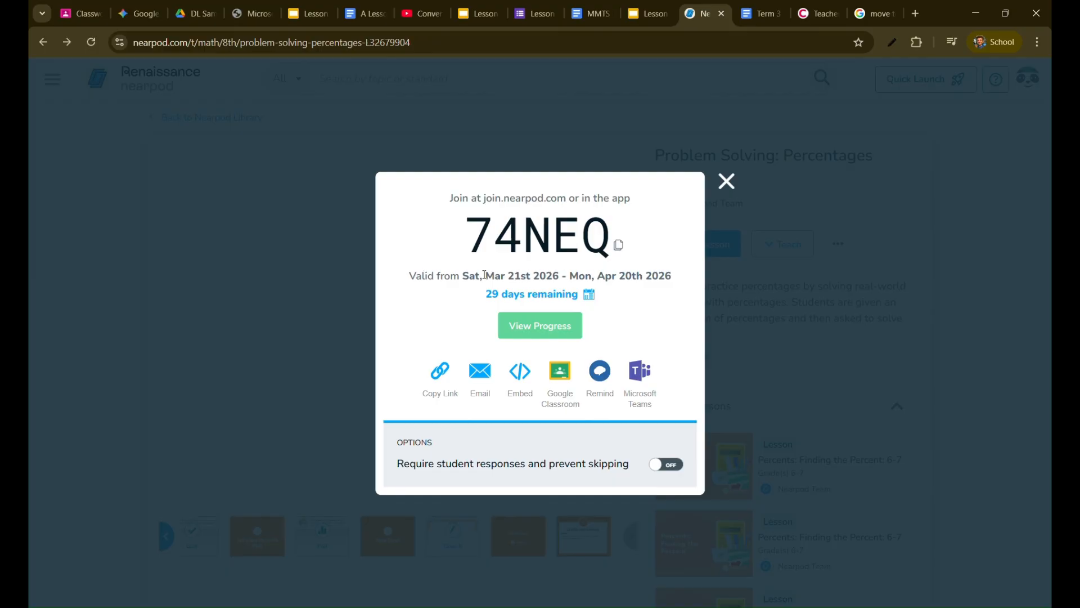
pyautogui.click(80, 19)
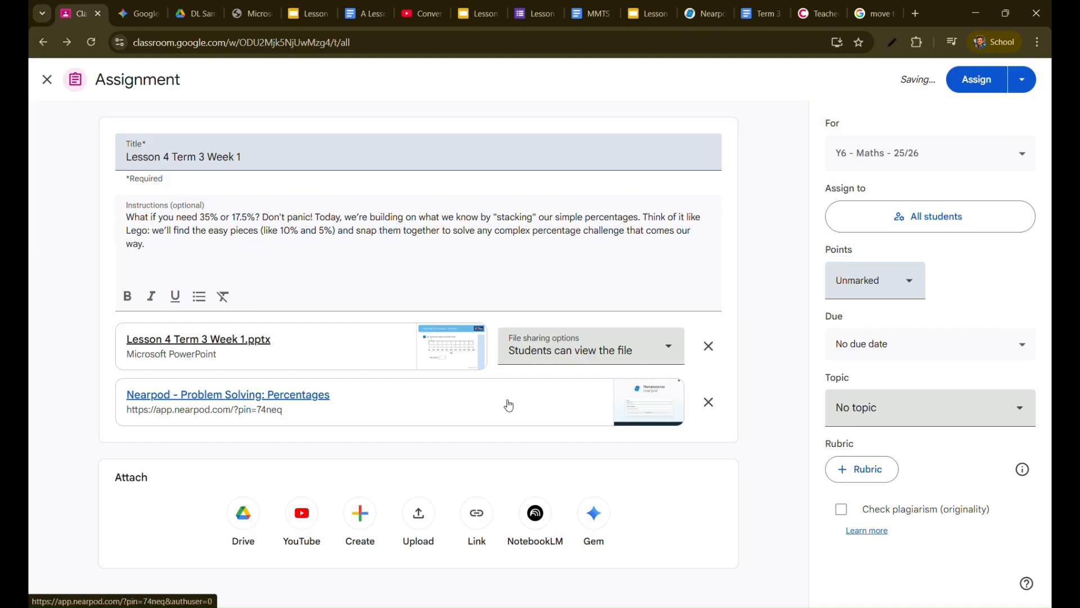
# - Set the due date of the Lesson 4 assignment to 06/04/2026 without a time
pyautogui.click(893, 347)
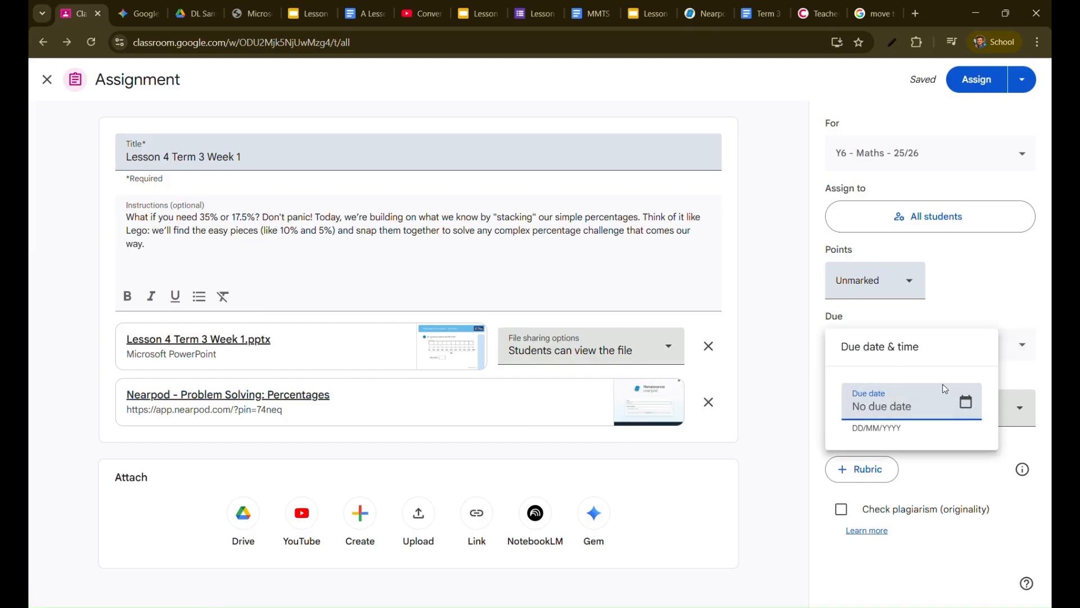
pyautogui.click(966, 401)
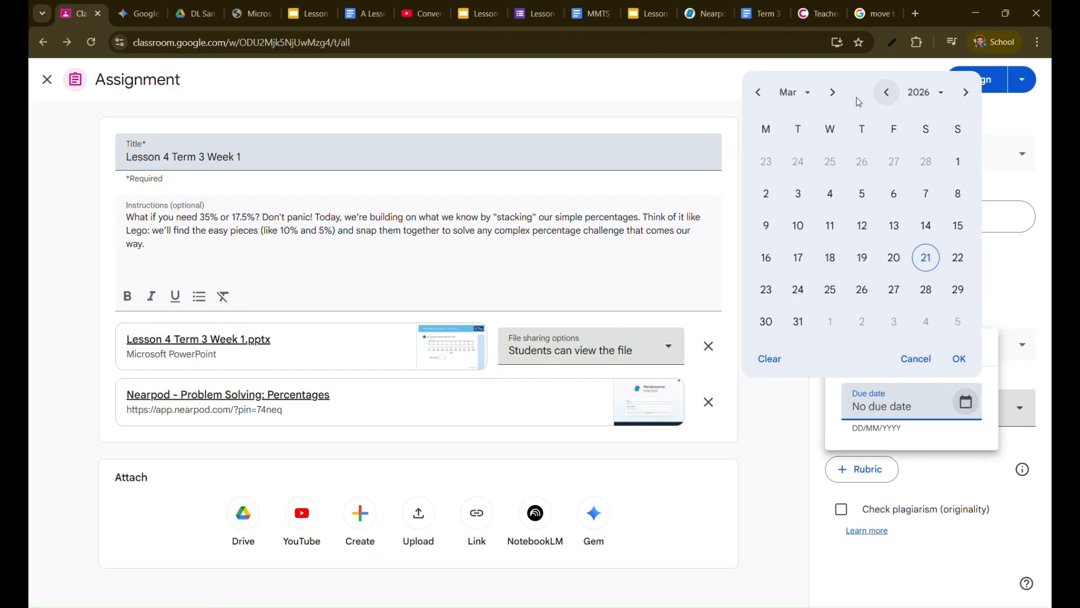
pyautogui.click(833, 92)
pyautogui.click(766, 225)
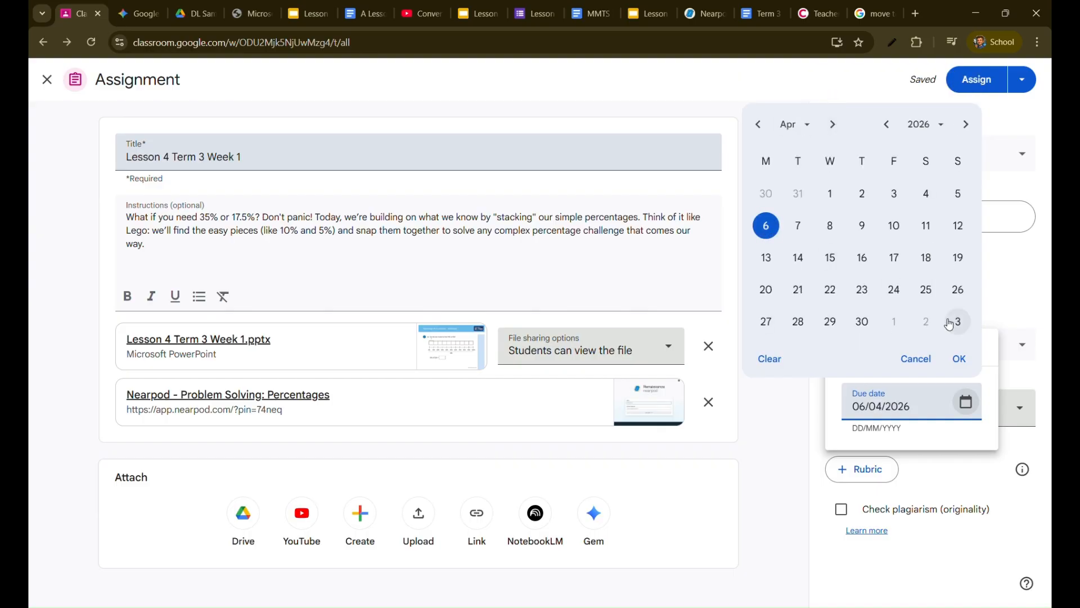
pyautogui.click(959, 359)
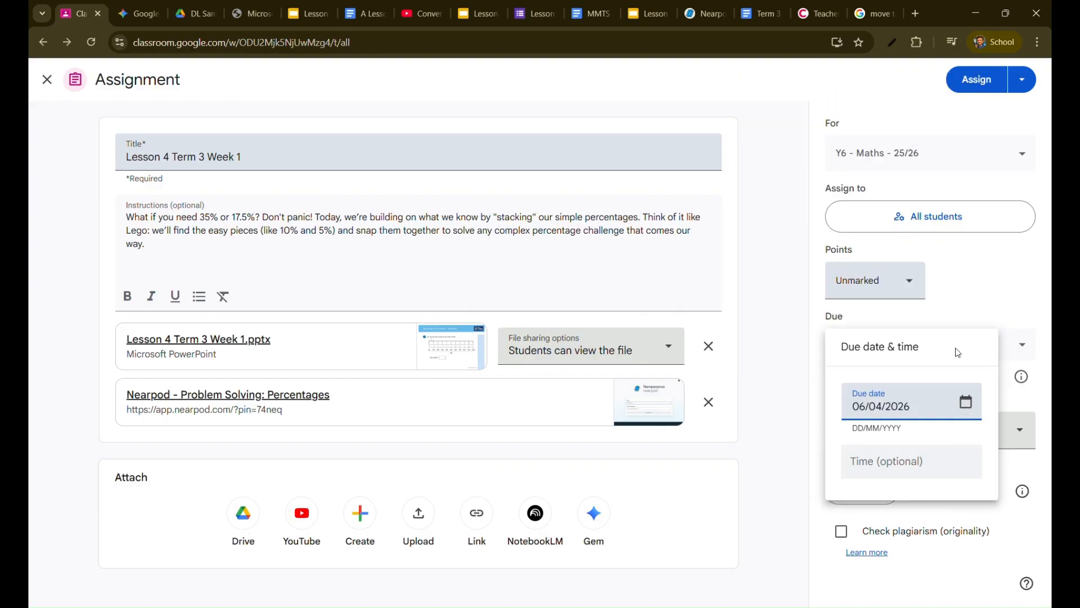
pyautogui.click(974, 316)
# - File the Lesson 4 assignment under the topic Term 3 Week 1: 23/03/2026 and assign it to the class
pyautogui.click(886, 433)
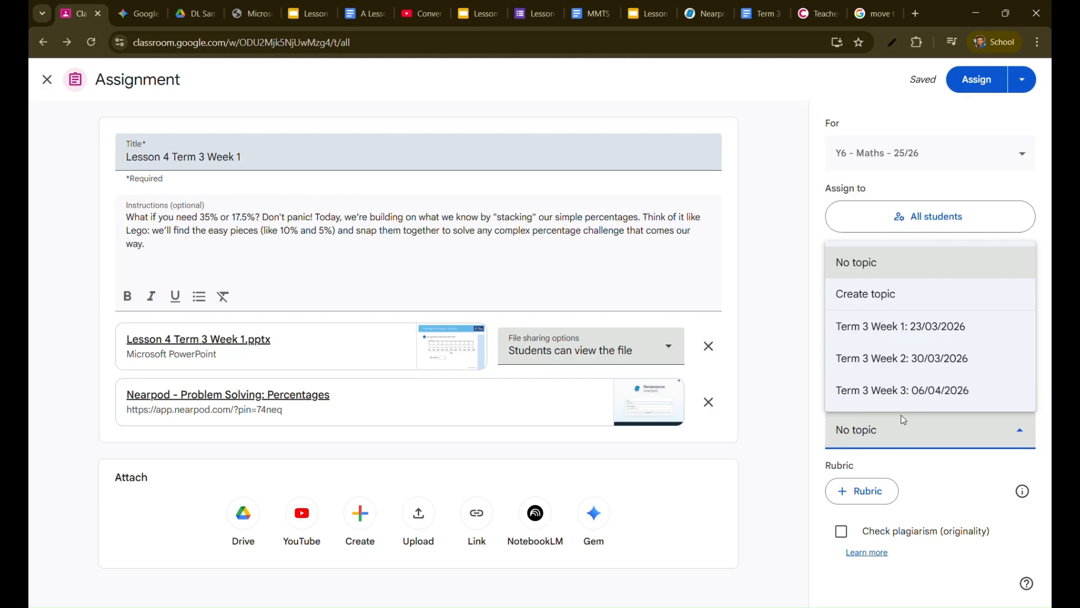
pyautogui.click(902, 328)
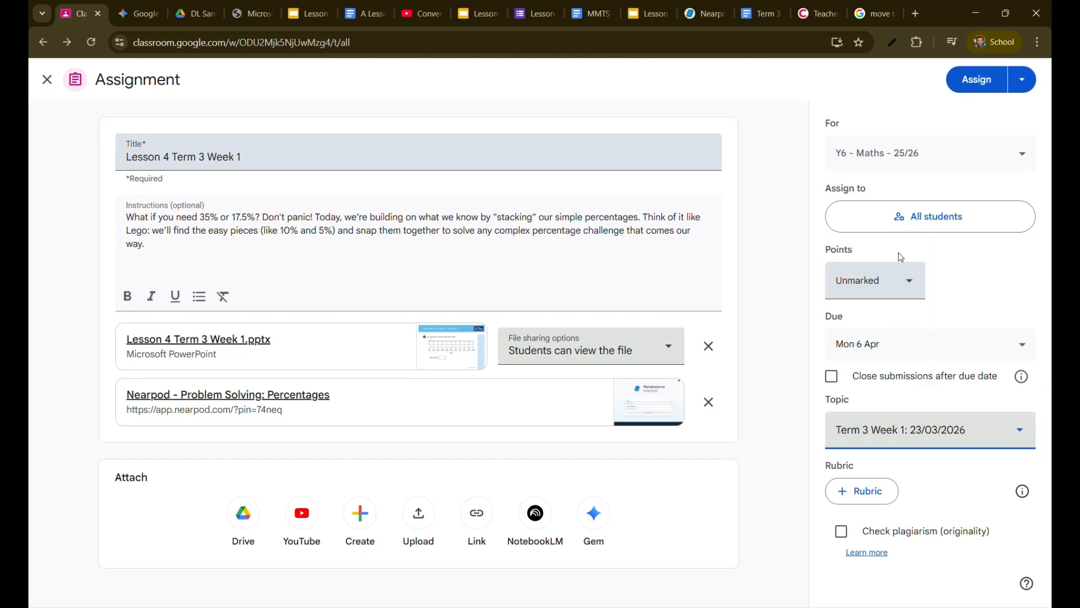
pyautogui.click(984, 80)
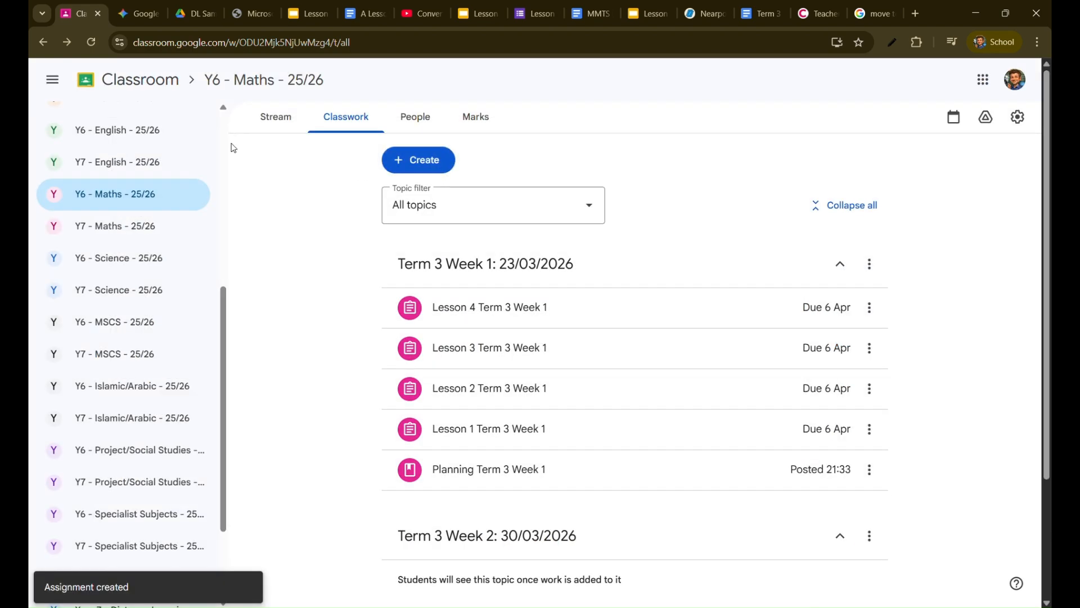
# - Create a new assignment in the Y6 Maths class titled "Lesson 5 Term 3 Week 1 OFFLINE"
pyautogui.click(418, 160)
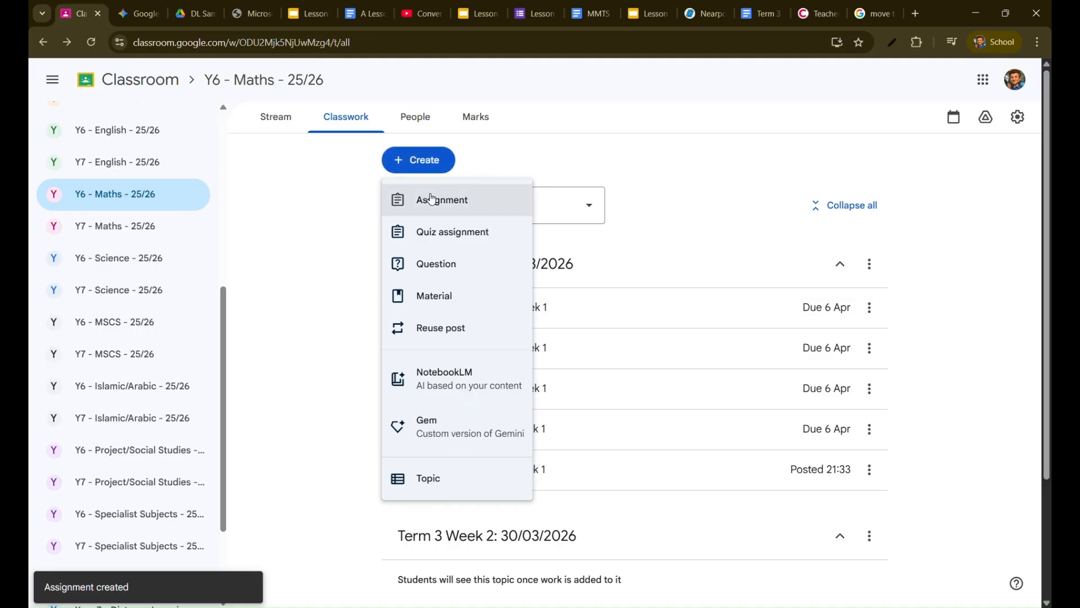
pyautogui.click(428, 268)
pyautogui.click(205, 158)
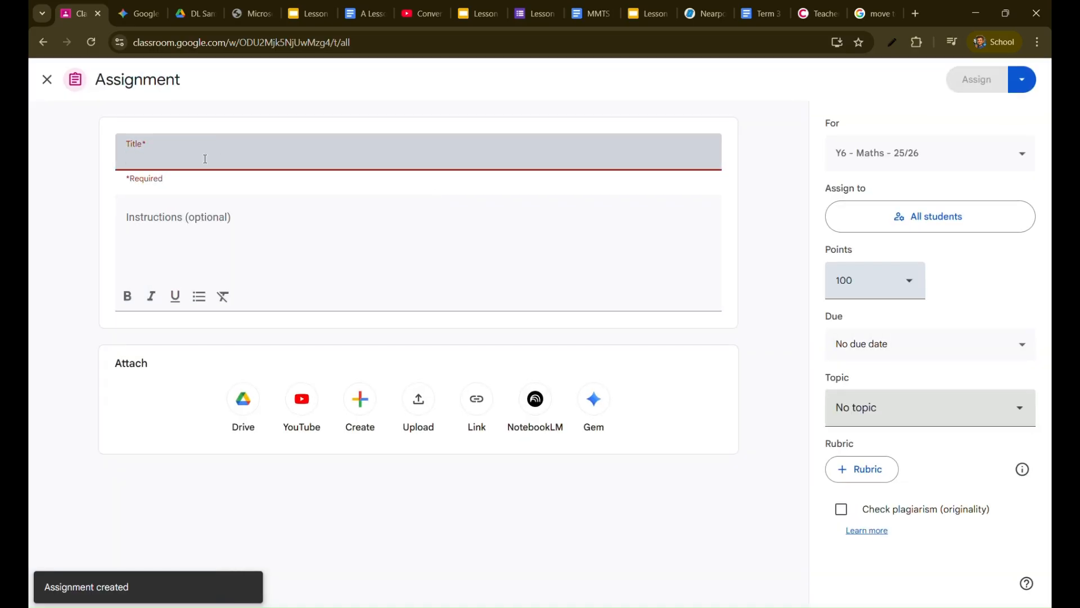
pyautogui.write('Lesson ')
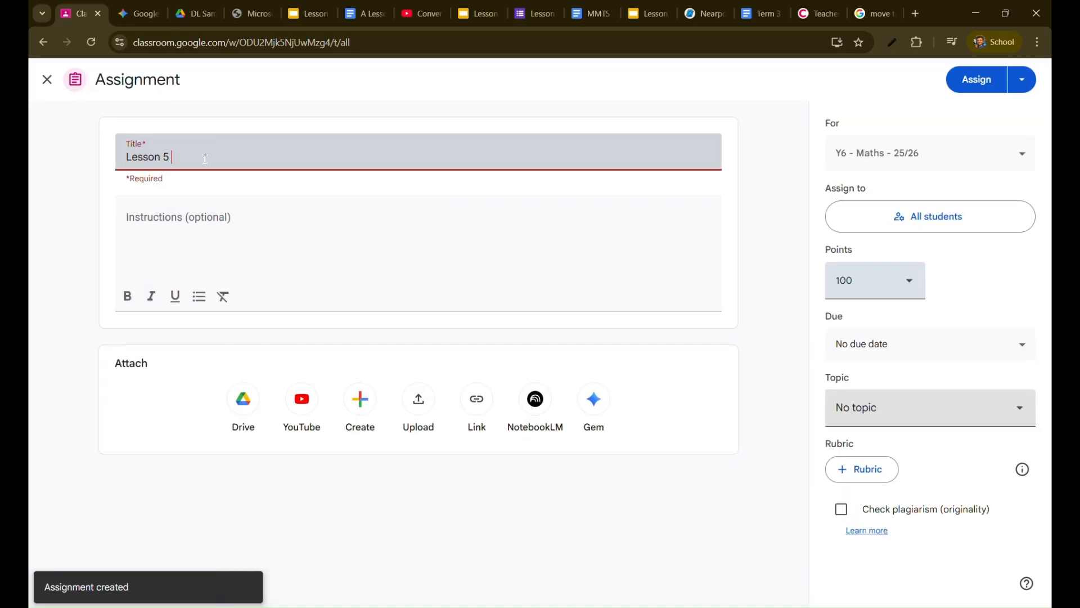
pyautogui.write('5 Term 3 Week 1 O')
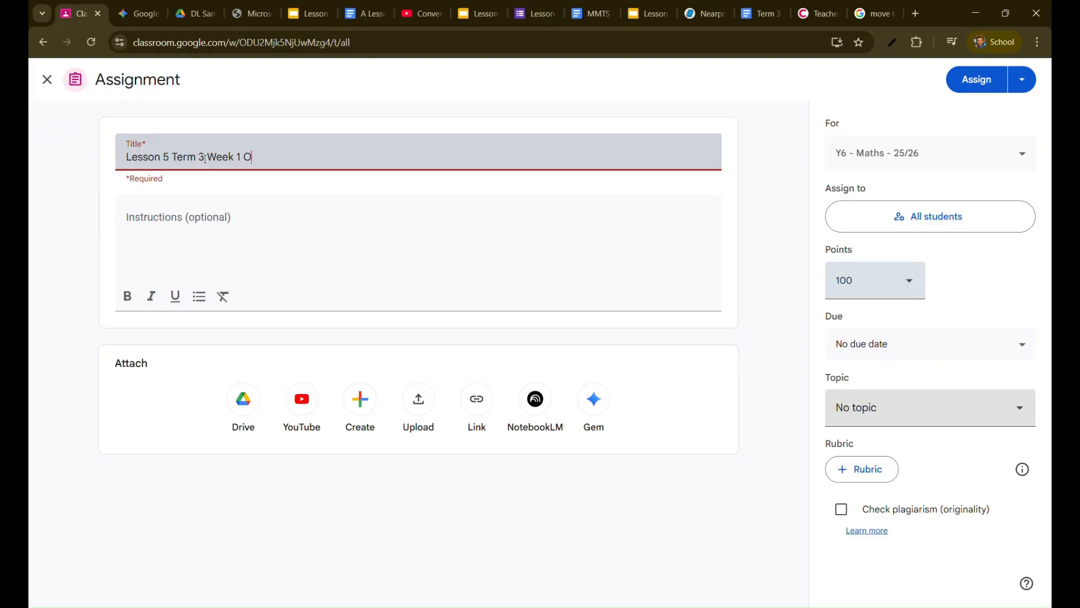
pyautogui.write('FFLINE')
# - Switch to Gemini and copy the introduction paragraph under "5. Review: Putting It All Together"
pyautogui.click(193, 220)
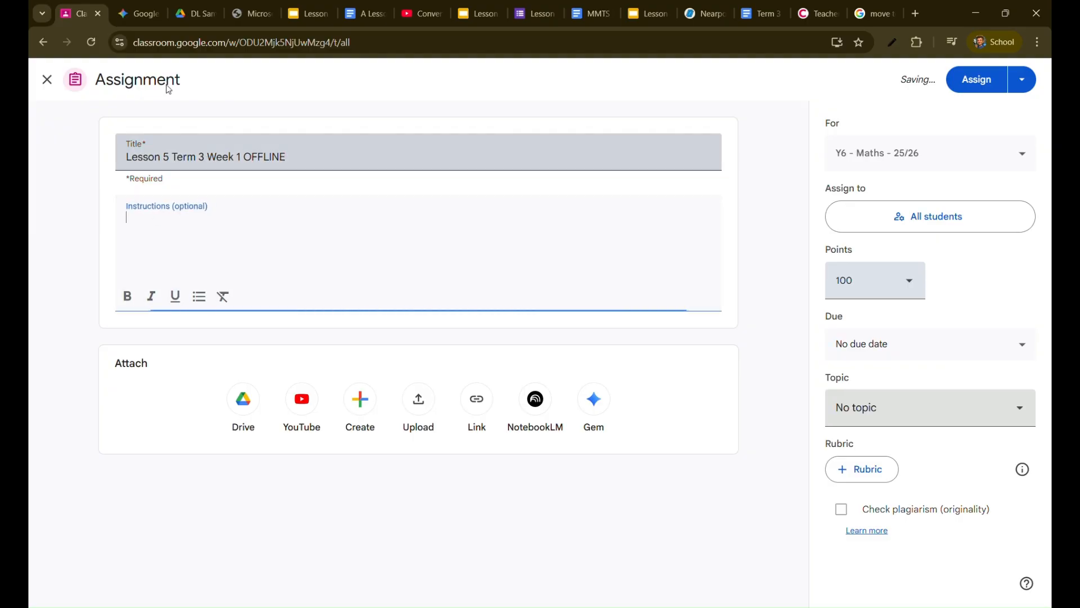
pyautogui.click(127, 18)
pyautogui.click(520, 487)
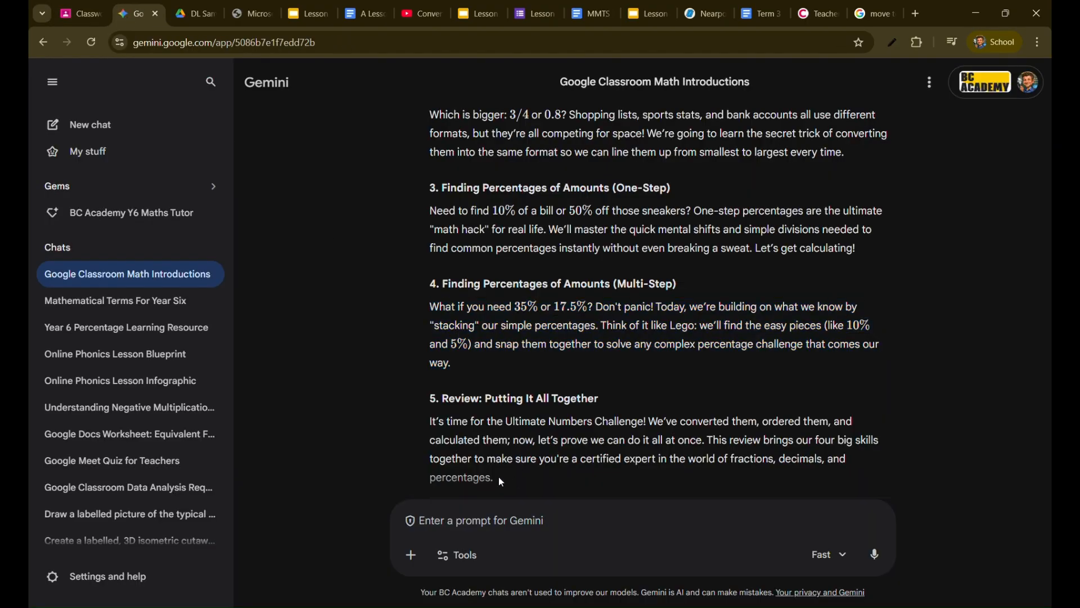
pyautogui.moveTo(502, 482); pyautogui.dragTo(432, 425)
pyautogui.hotkey('ctrl', 'c')
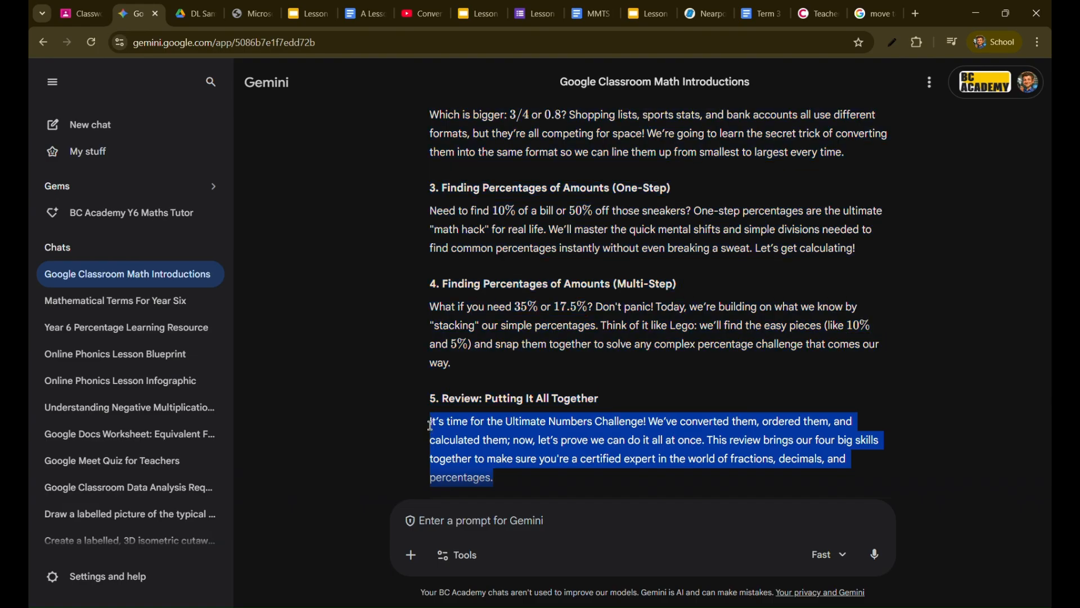
# - Return to Classroom, paste the copied review paragraph into the Lesson 5 instructions and remove the extra space before its first word
pyautogui.click(82, 14)
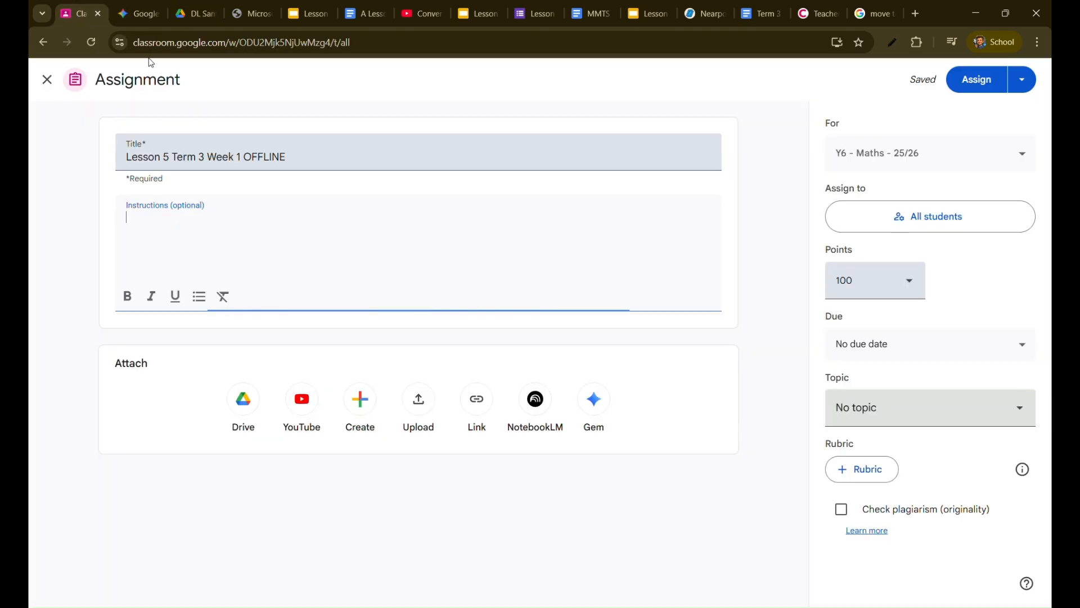
pyautogui.hotkey('ctrl', 'v')
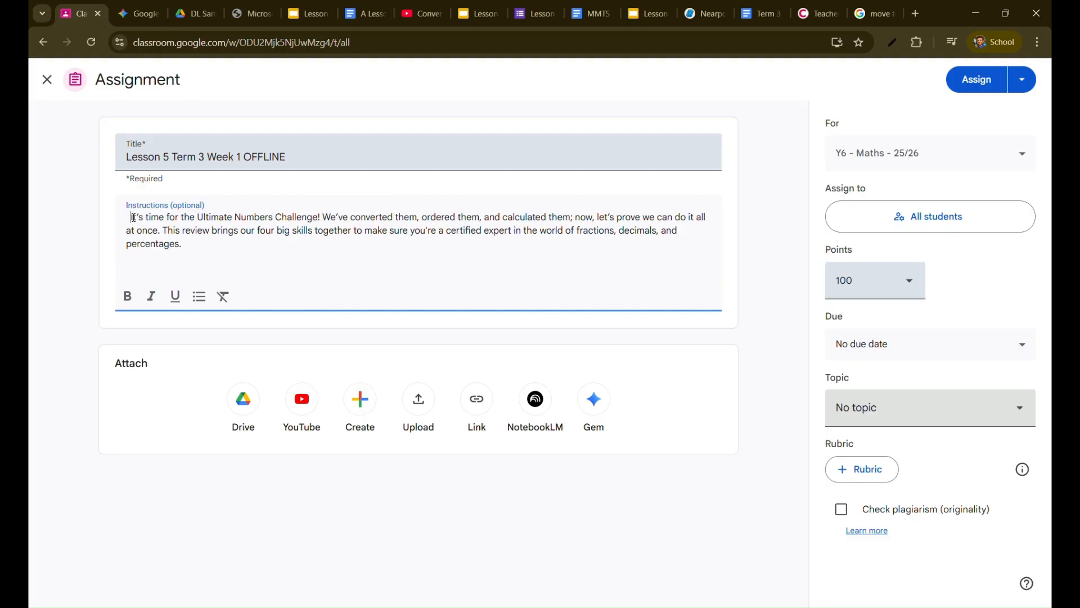
pyautogui.press('BackSpace')
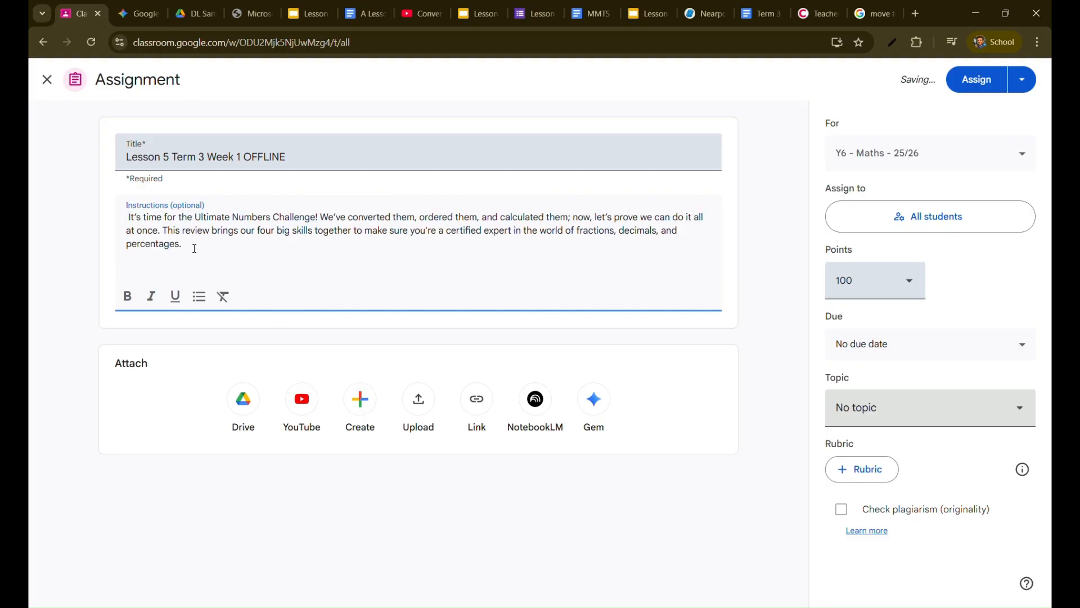
pyautogui.press('BackSpace')
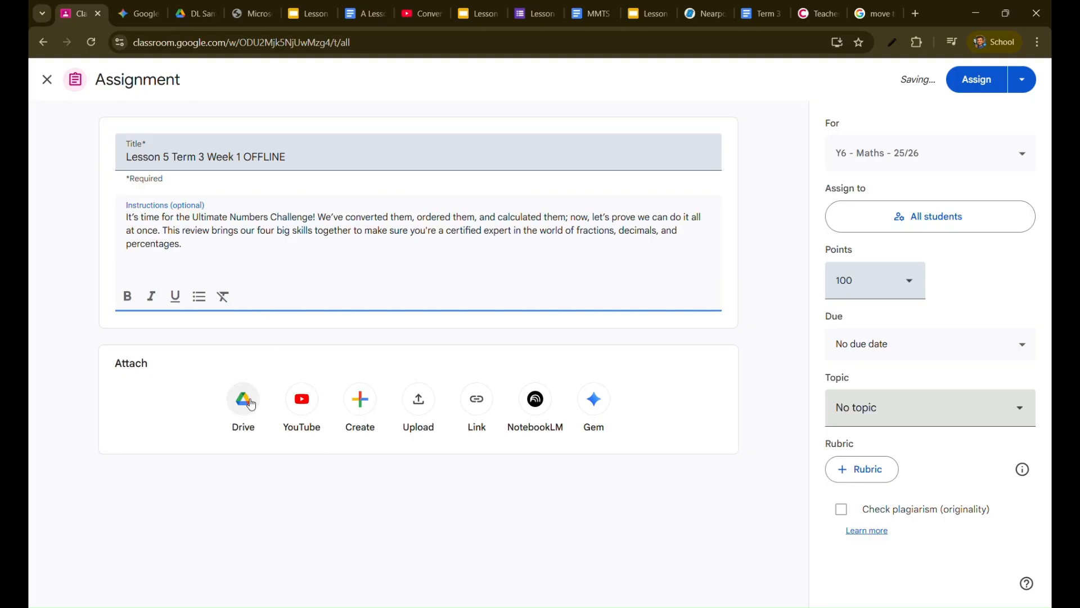
# - Attach the Term 3 Week 1 Review document from Drive to Lesson 5 and set the assignment's points to Unmarked
pyautogui.click(249, 405)
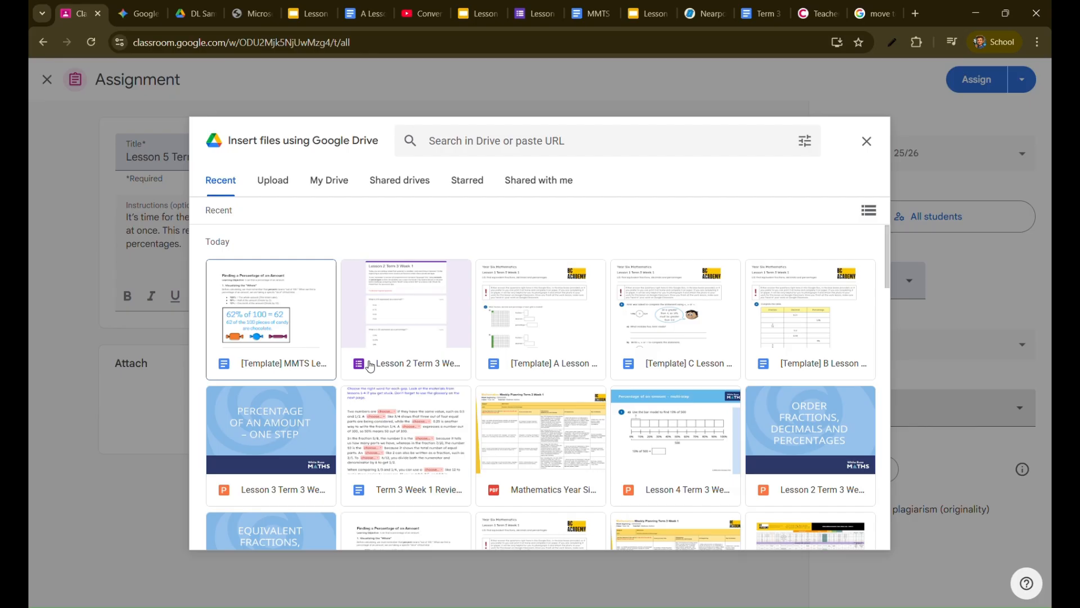
pyautogui.click(447, 423)
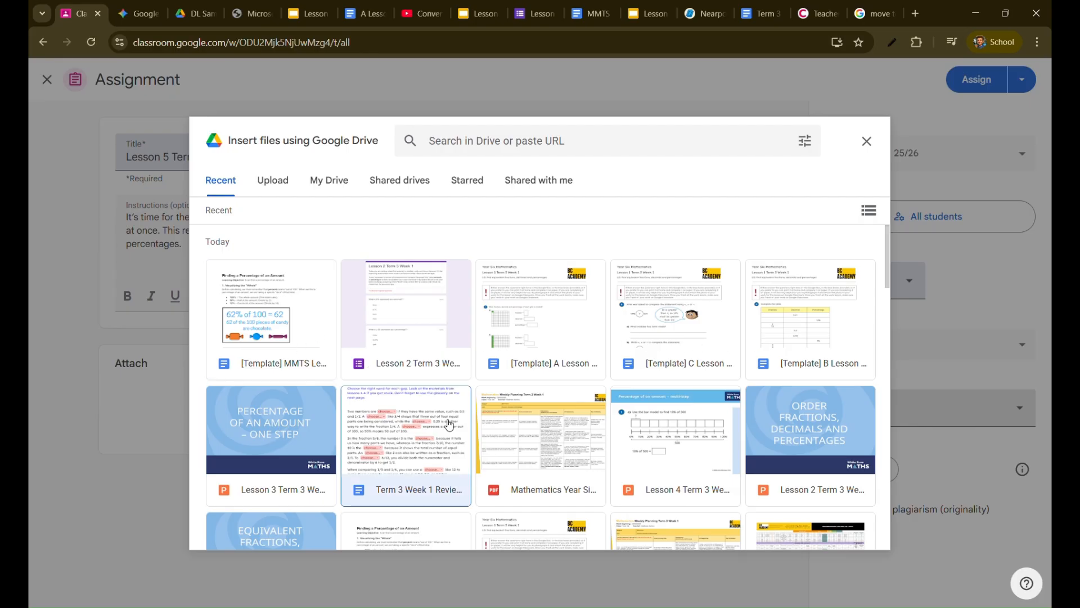
pyautogui.click(842, 531)
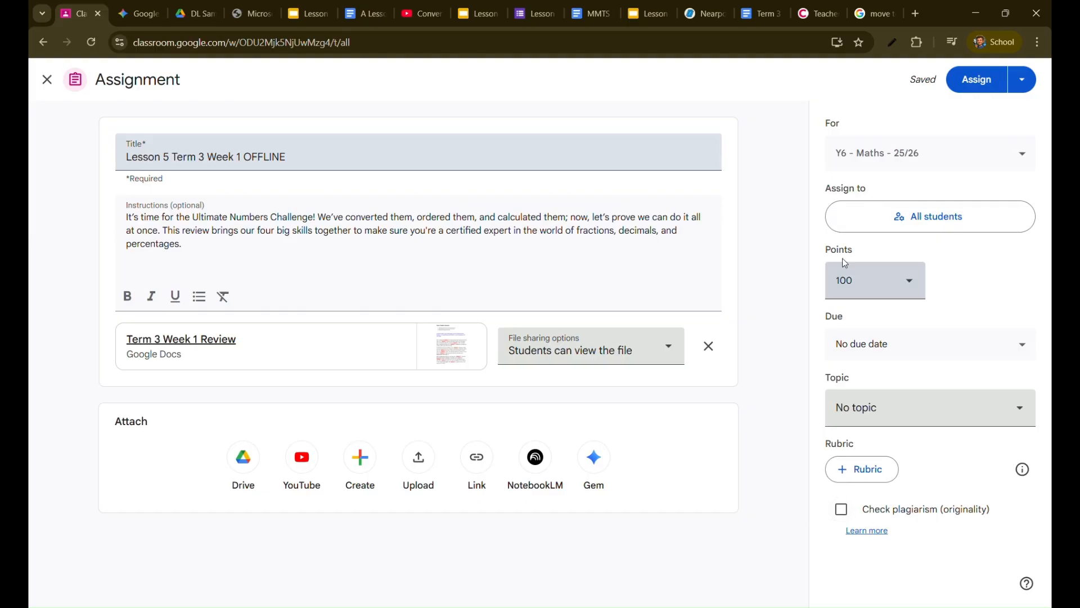
pyautogui.click(910, 286)
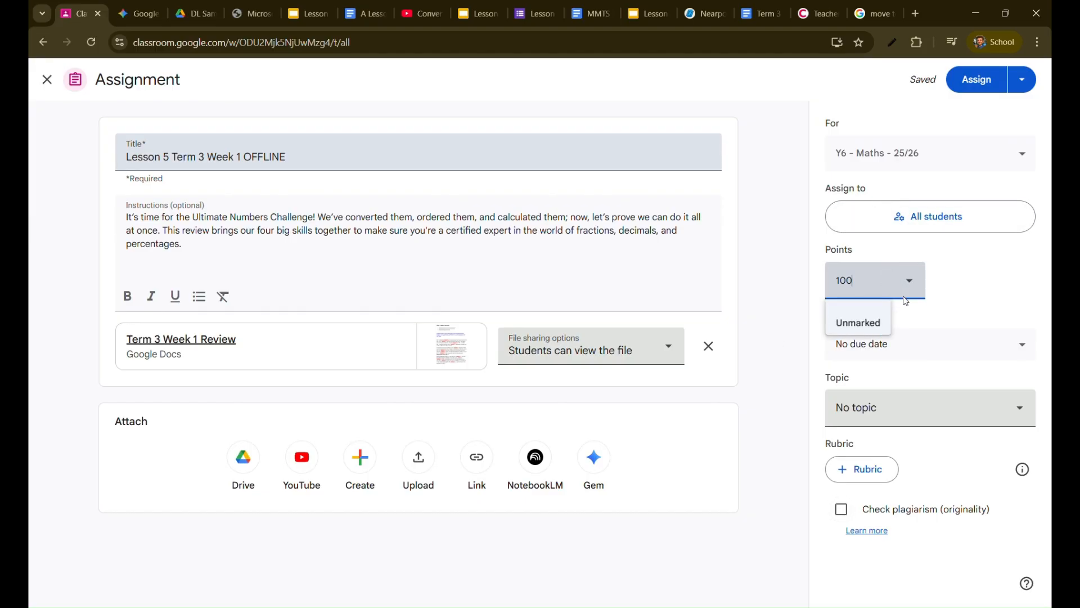
pyautogui.click(877, 322)
# - Set the due date of the Lesson 5 assignment to 06/04/2026 without a time
pyautogui.click(905, 352)
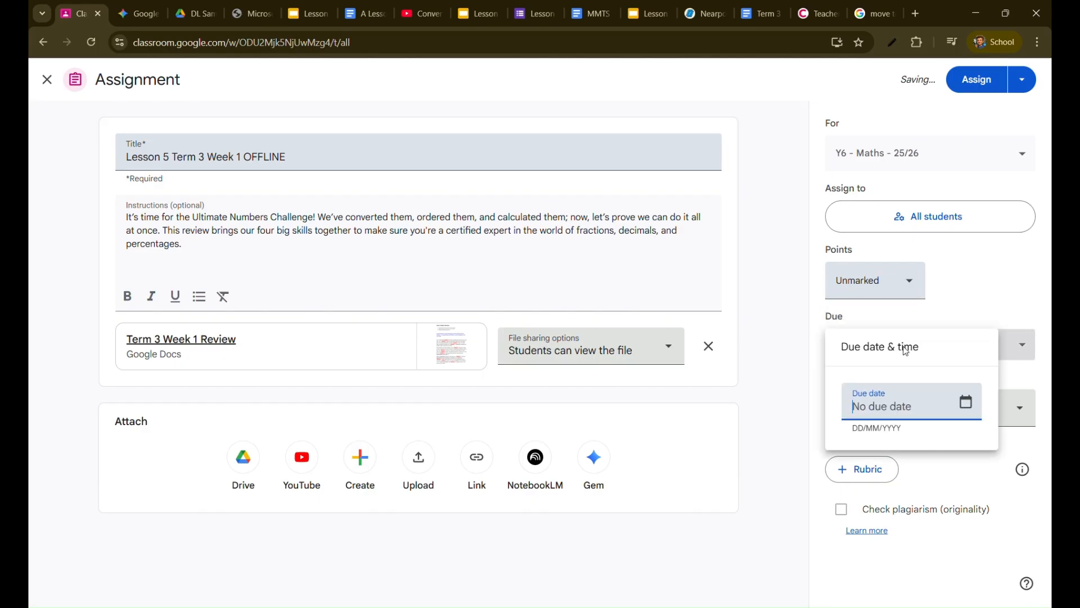
pyautogui.click(966, 401)
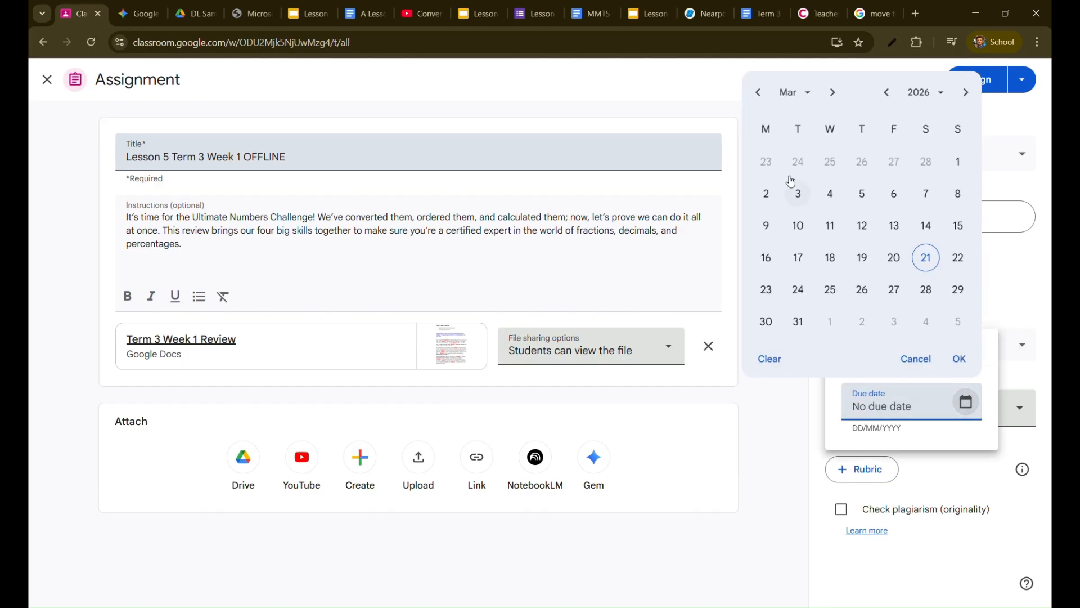
pyautogui.click(834, 93)
pyautogui.click(767, 225)
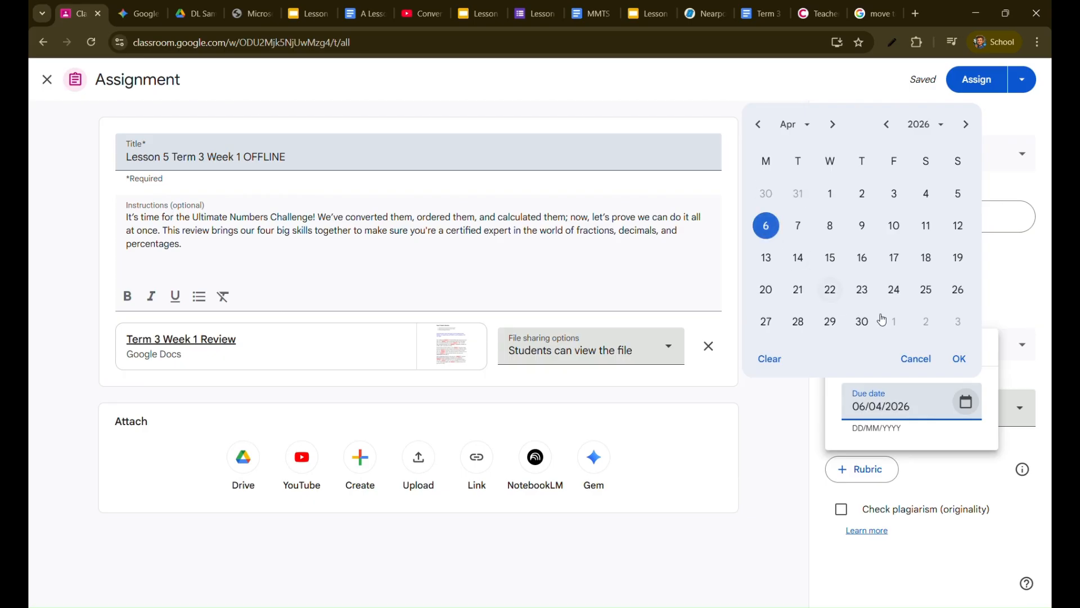
pyautogui.click(961, 359)
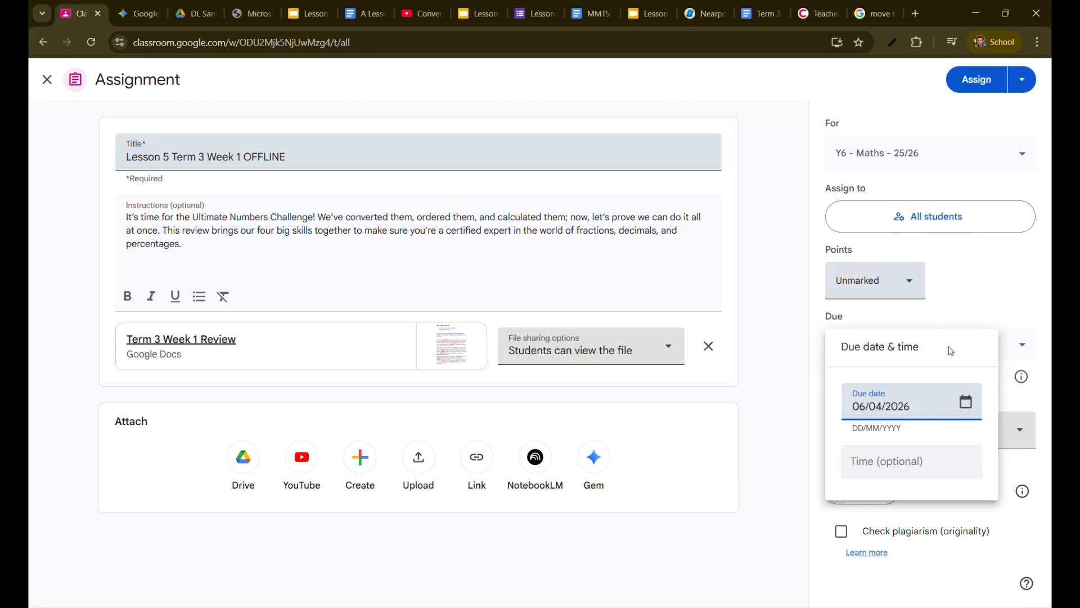
pyautogui.click(957, 302)
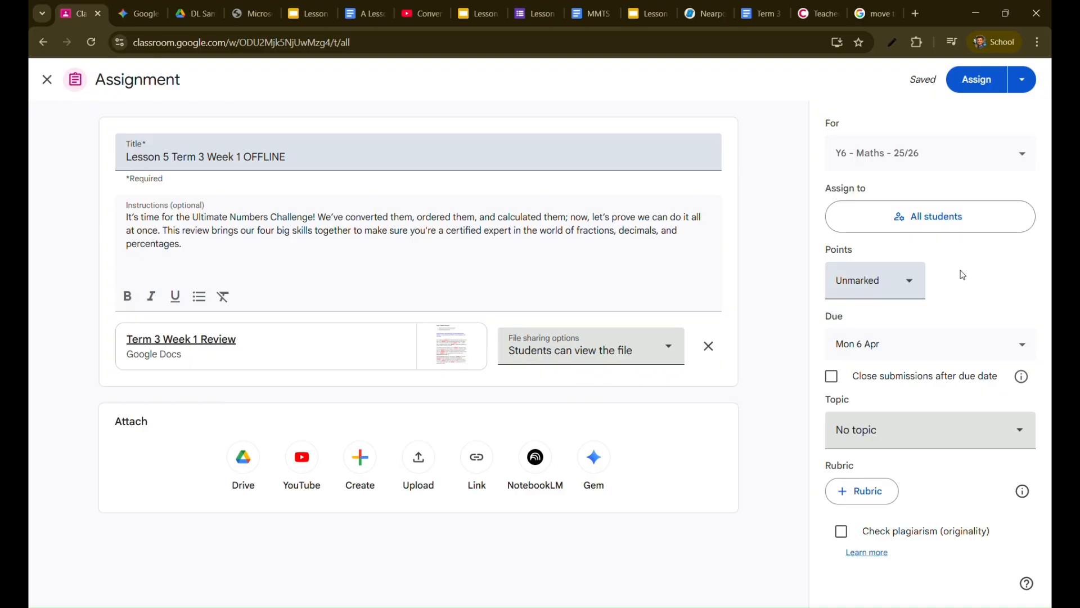
# - File the Lesson 5 assignment under the topic Term 3 Week 1: 23/03/2026 and assign it to the class
pyautogui.click(899, 441)
pyautogui.click(914, 327)
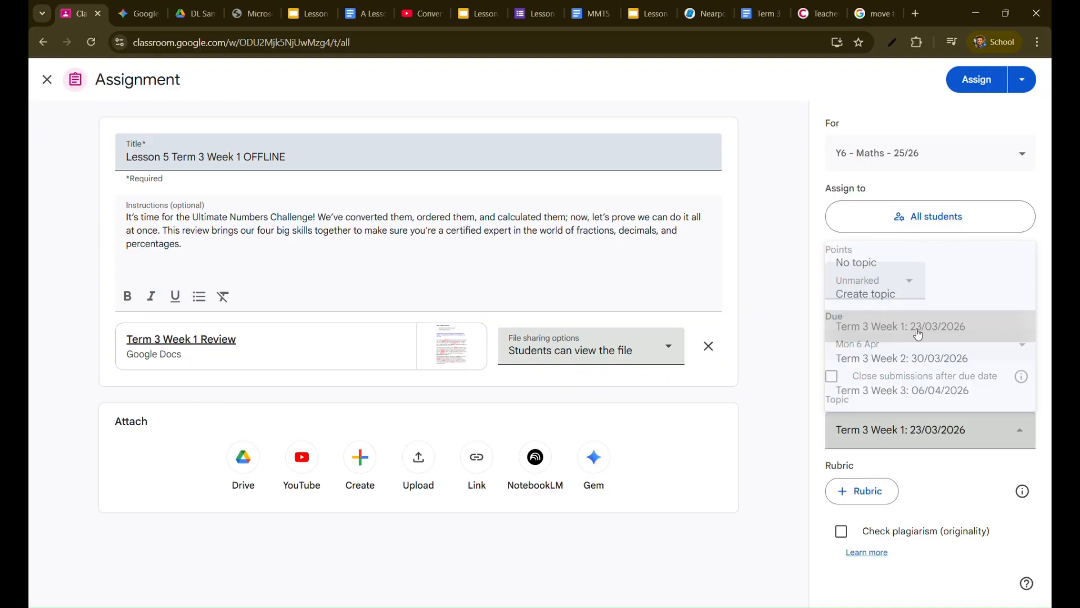
pyautogui.click(988, 85)
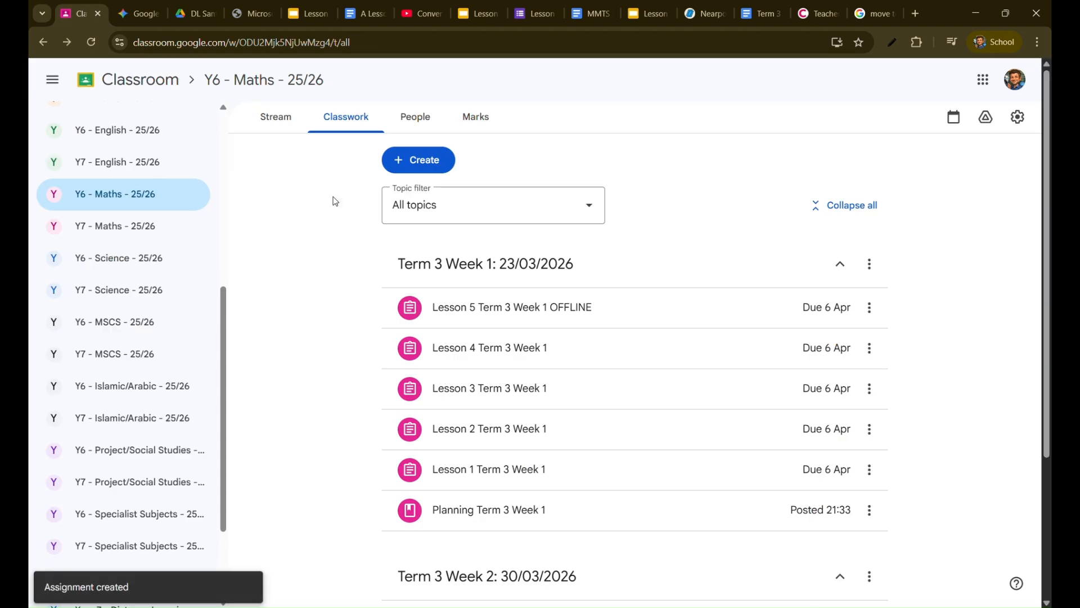
# - Create another new assignment in the Y6 Maths class titled "Homework Term 3 Week 1"
pyautogui.click(426, 167)
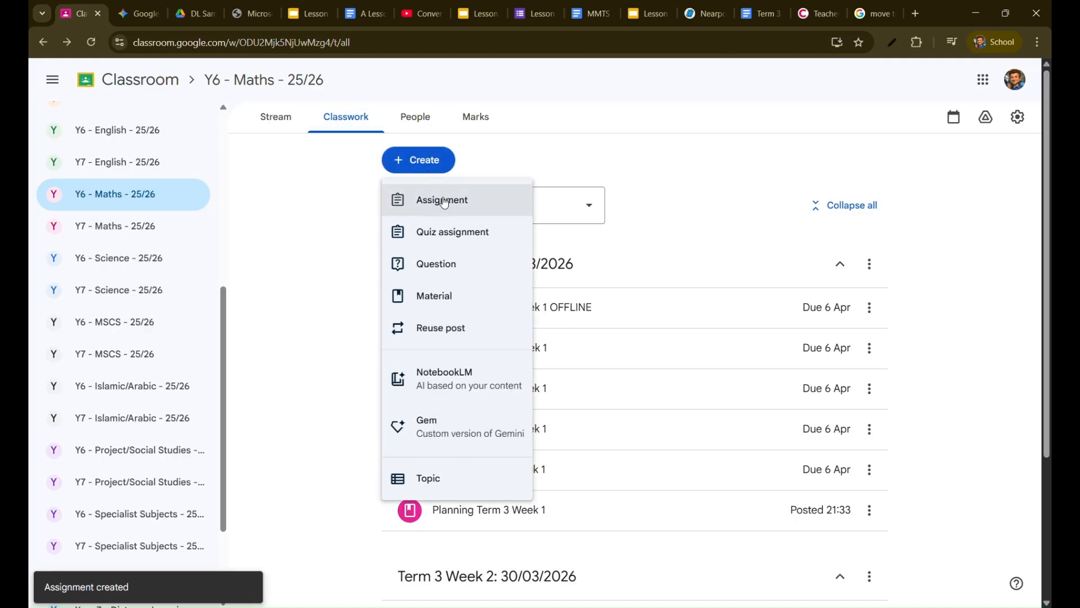
pyautogui.click(426, 199)
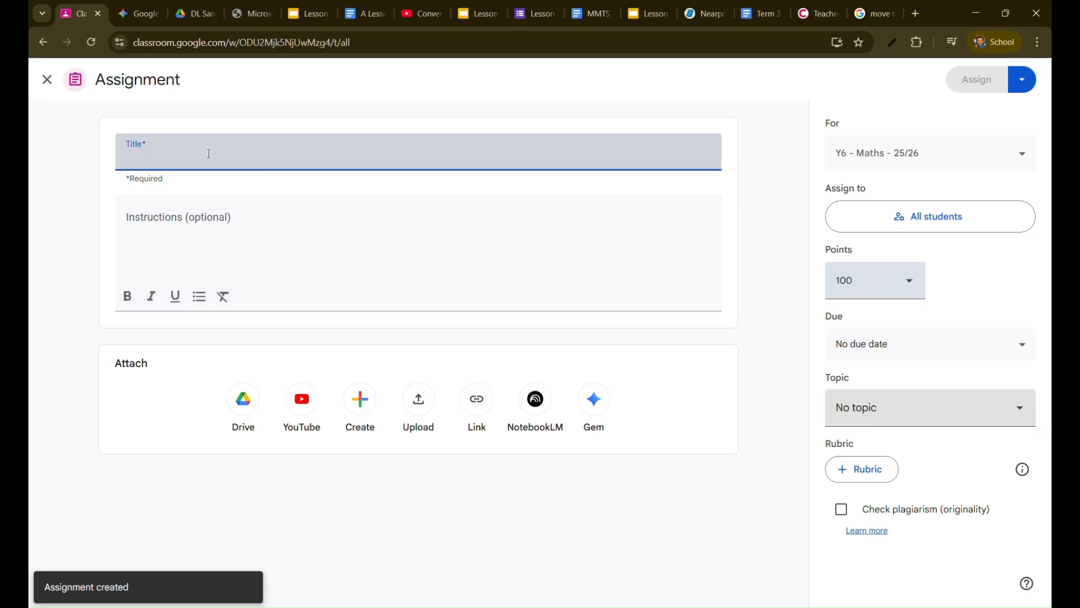
pyautogui.write('Homewor')
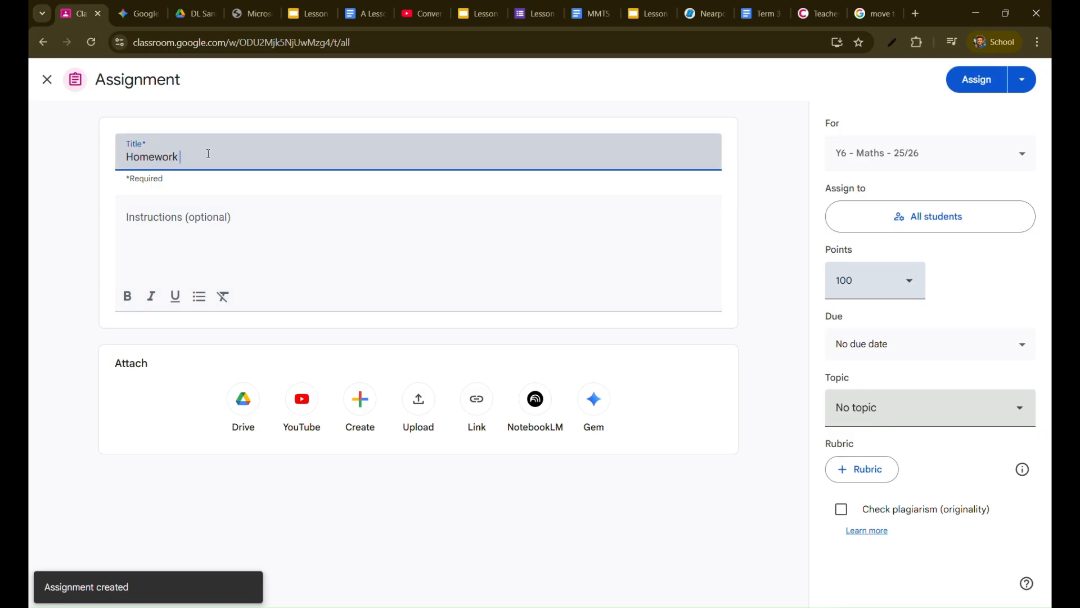
pyautogui.write('k Term 3 Week 1')
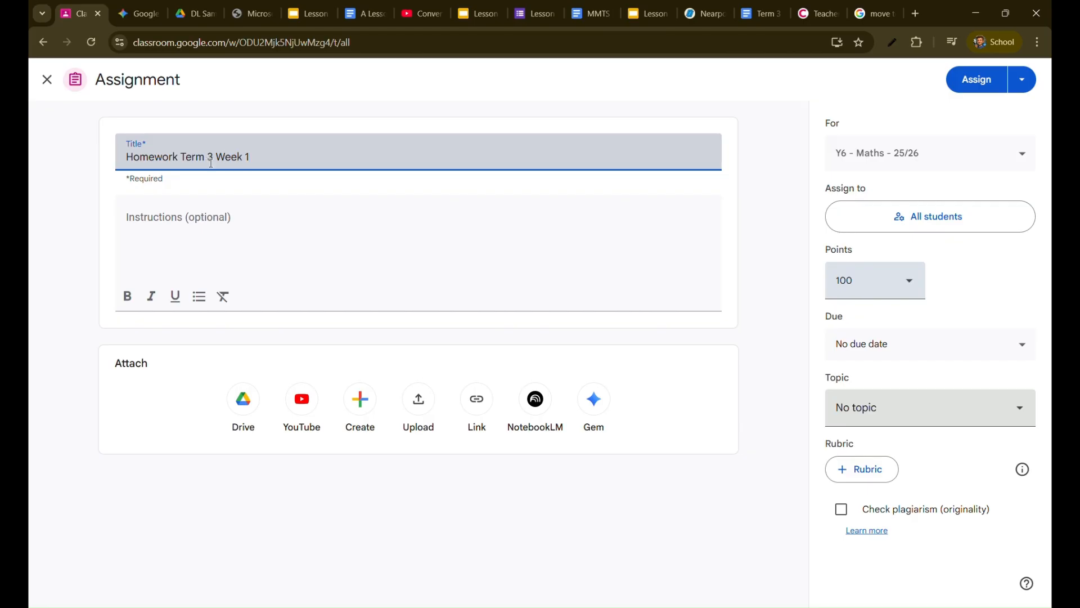
# - Copy the homework description from the Gemini chat and paste it as the Homework assignment's instructions without a leading space
pyautogui.click(207, 198)
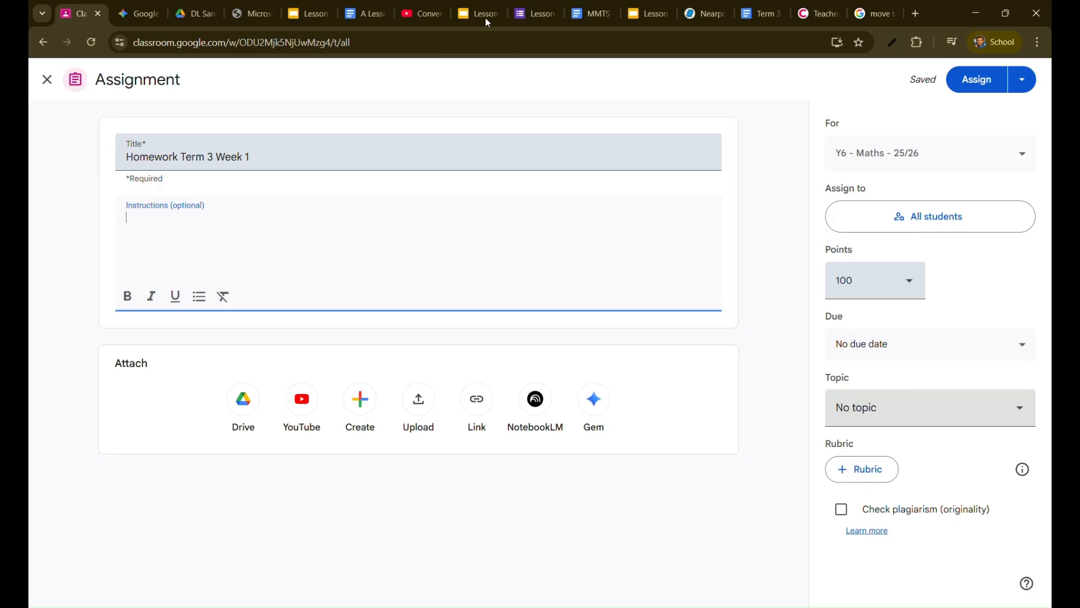
pyautogui.click(135, 14)
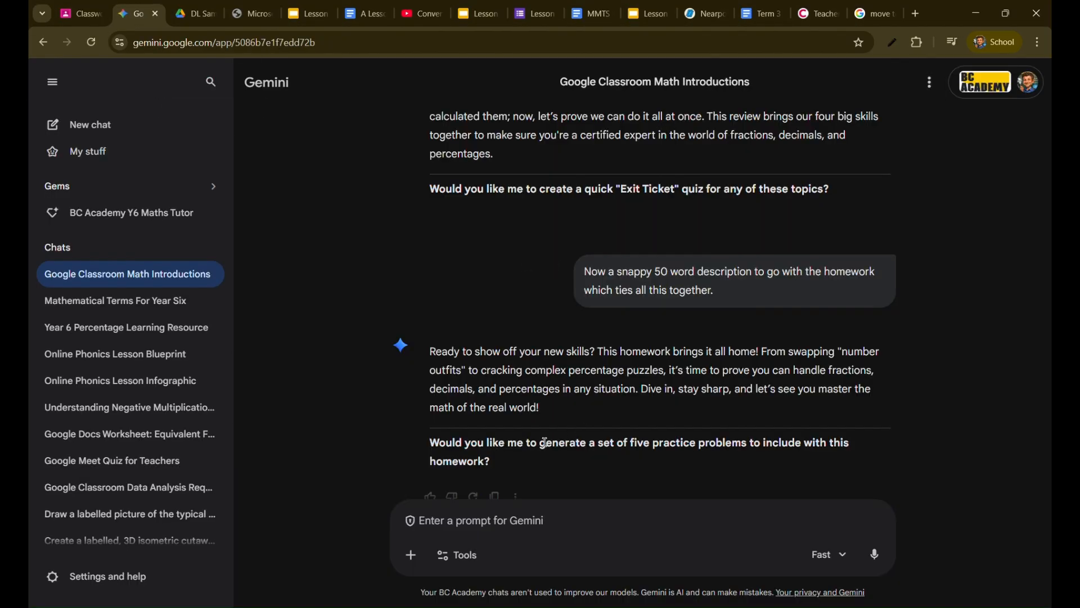
pyautogui.scroll(-1, 541, 442)
pyautogui.moveTo(543, 341); pyautogui.dragTo(426, 286)
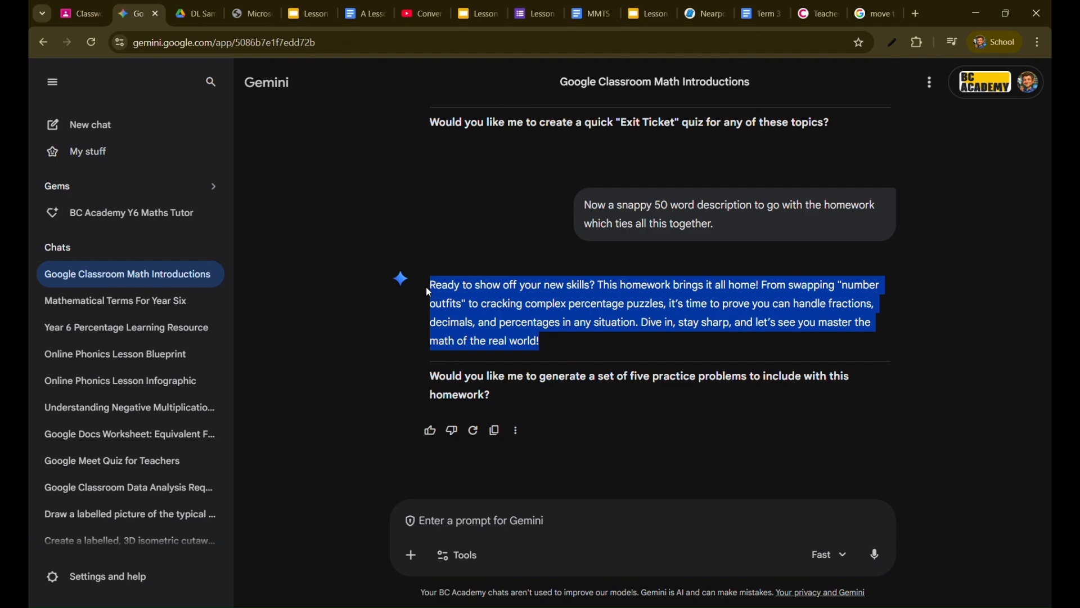
pyautogui.hotkey('ctrl', 'c')
pyautogui.click(79, 13)
pyautogui.click(242, 222)
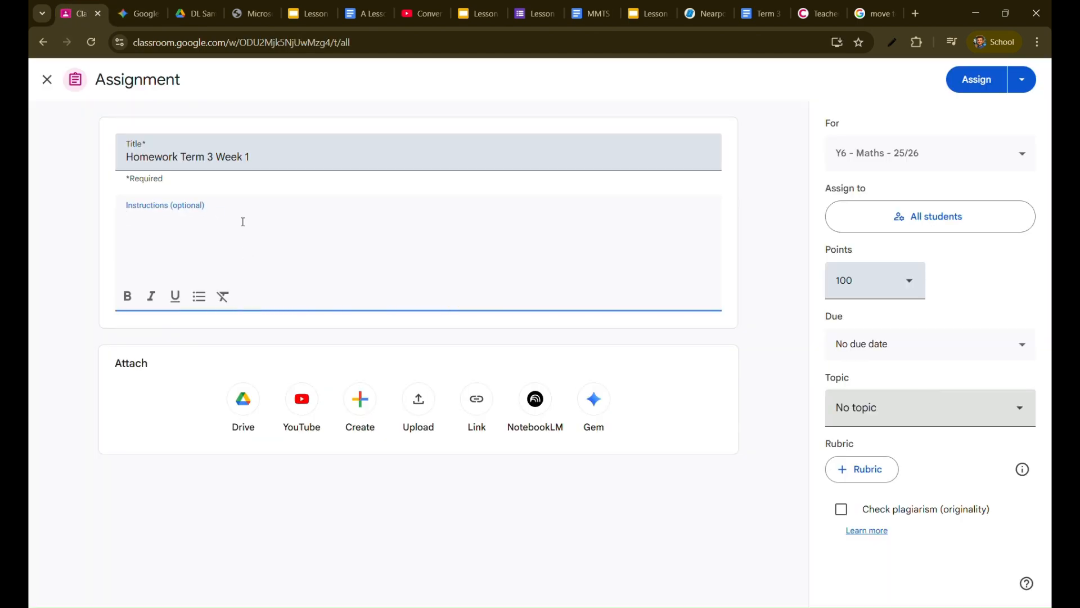
pyautogui.hotkey('ctrl', 'v')
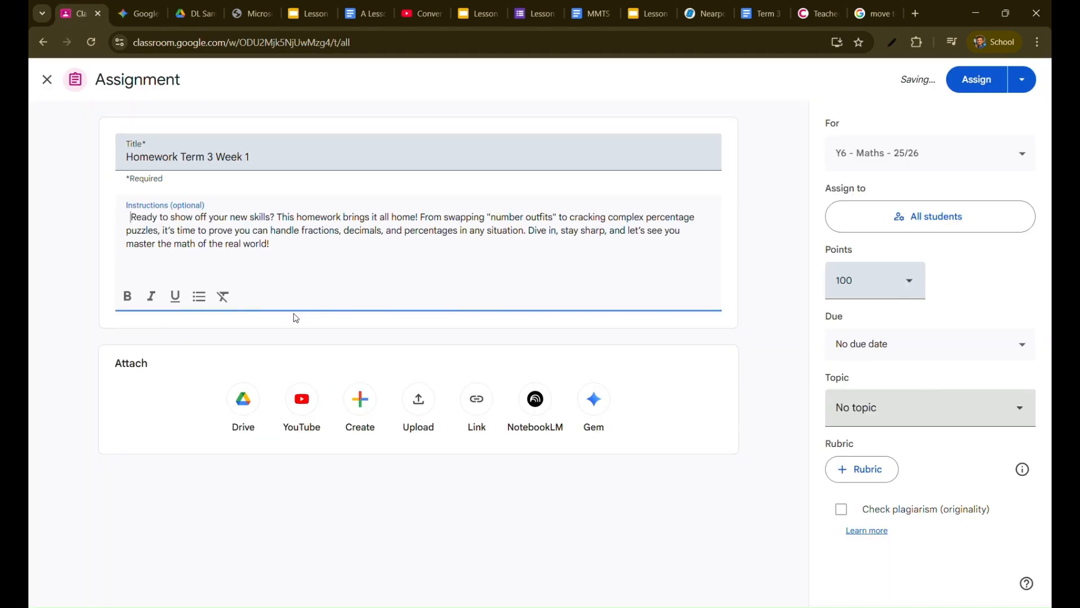
pyautogui.press('BackSpace')
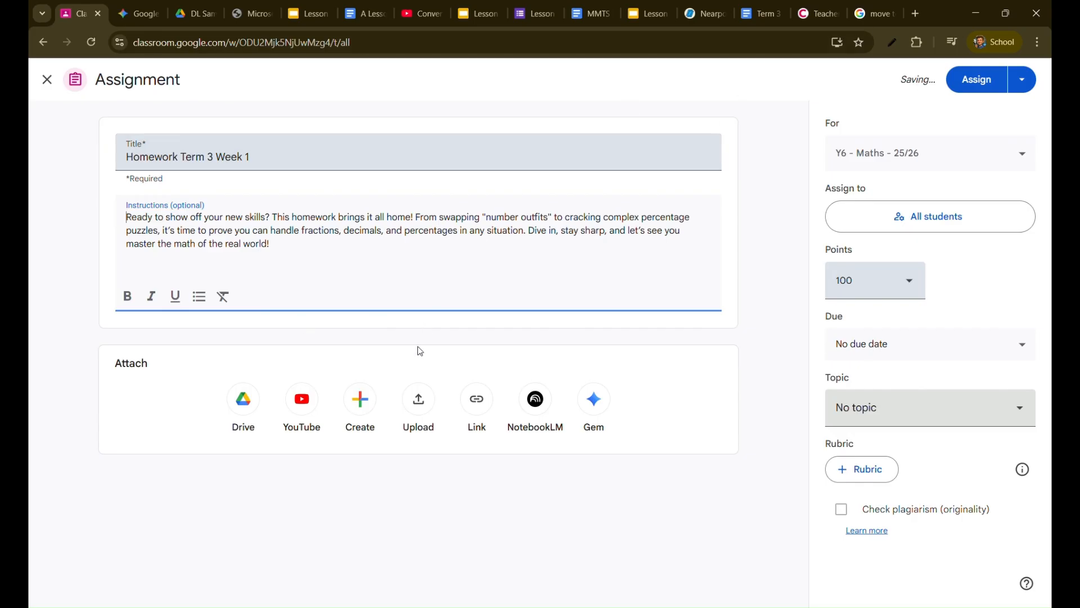
# - Switch to CENTURY and copy the student link of the assignment "2526 Maths Year 6 Term 3 Week 1"
pyautogui.click(819, 13)
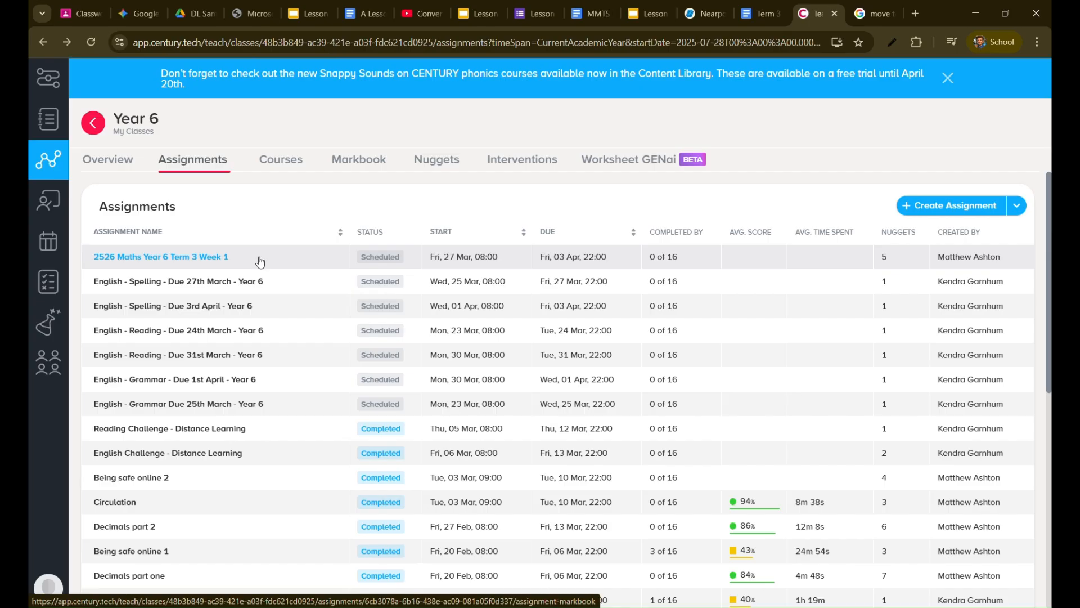
pyautogui.click(233, 257)
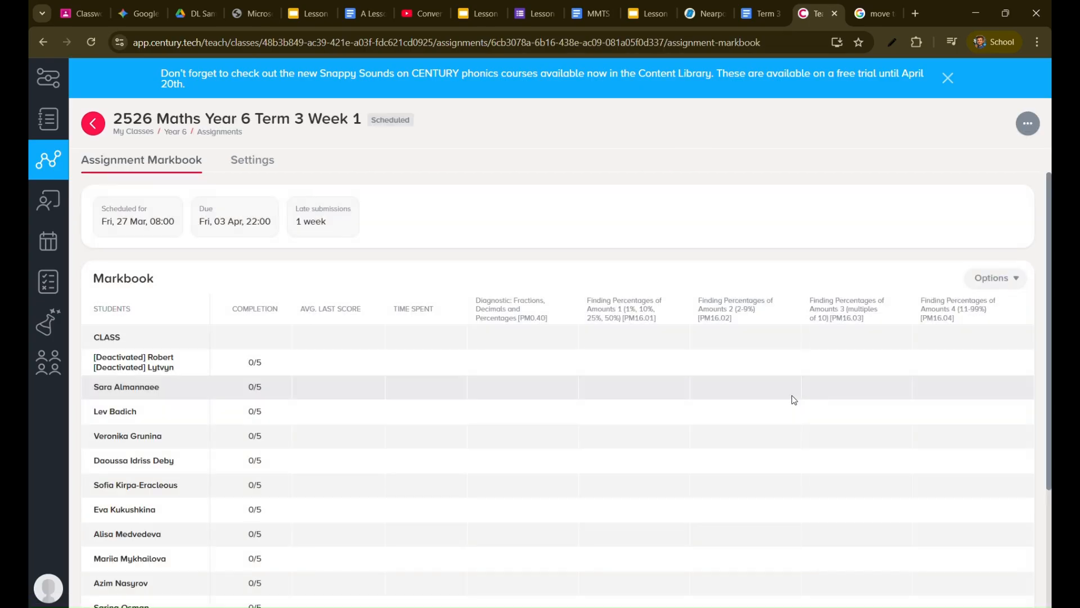
pyautogui.click(252, 163)
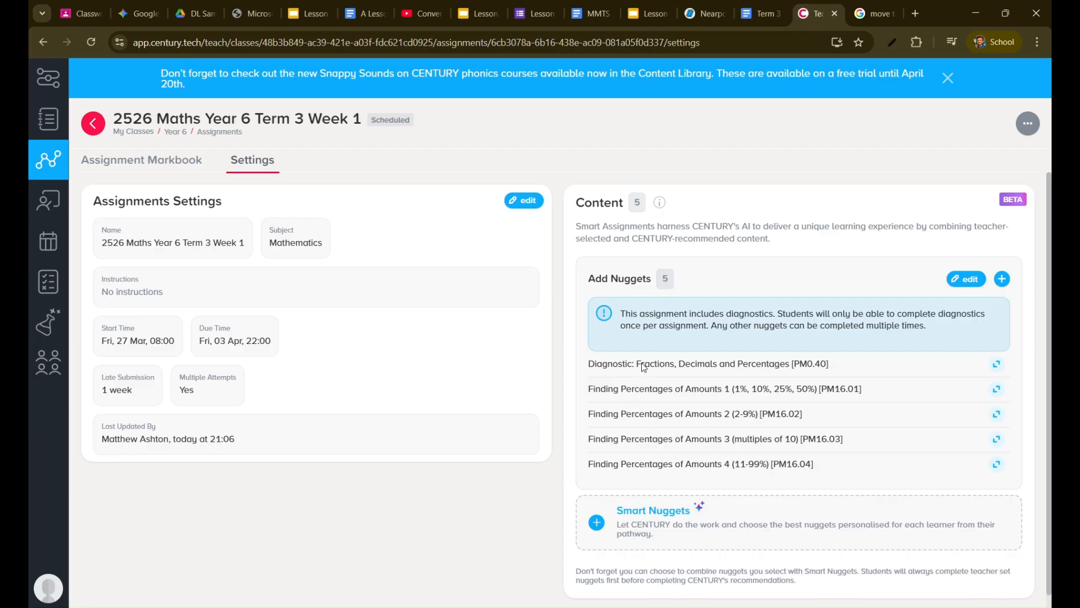
pyautogui.click(1027, 123)
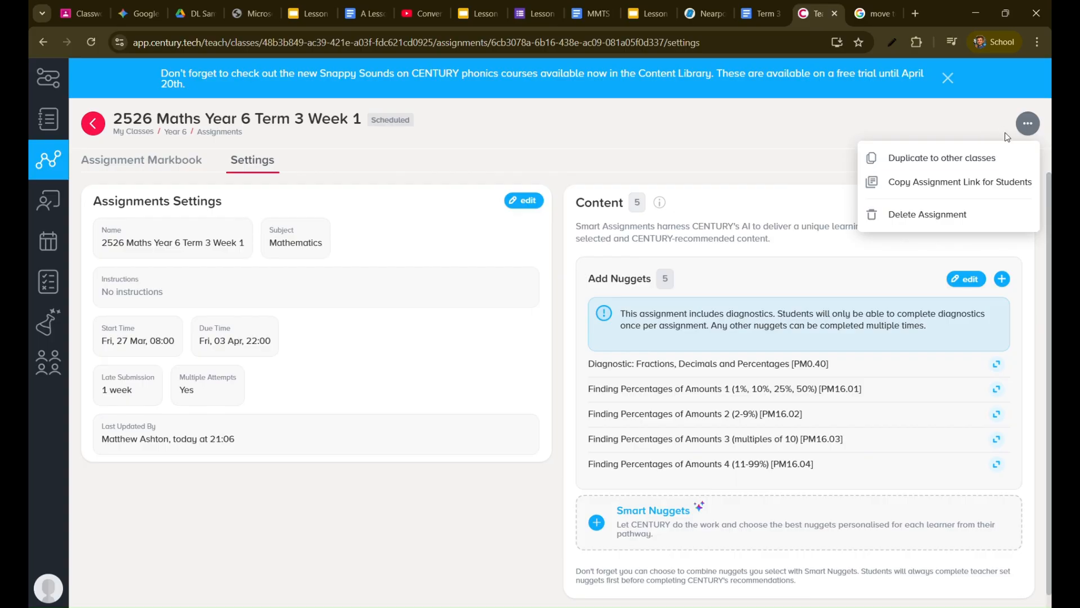
pyautogui.click(966, 180)
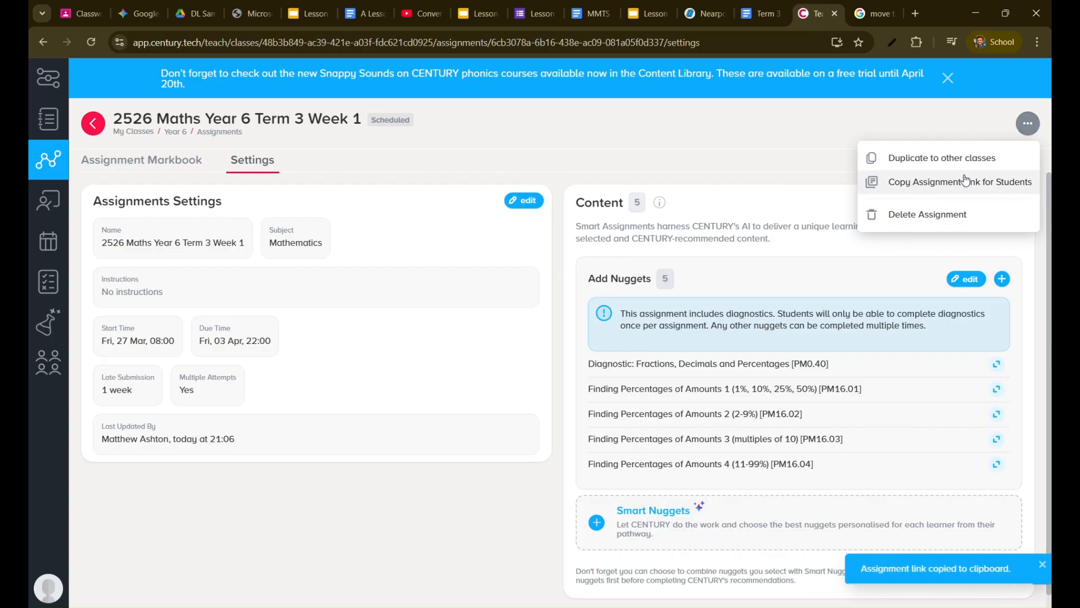
# - Attach the copied CENTURY link to the Homework assignment in Classroom and set its points to Unmarked
pyautogui.click(77, 15)
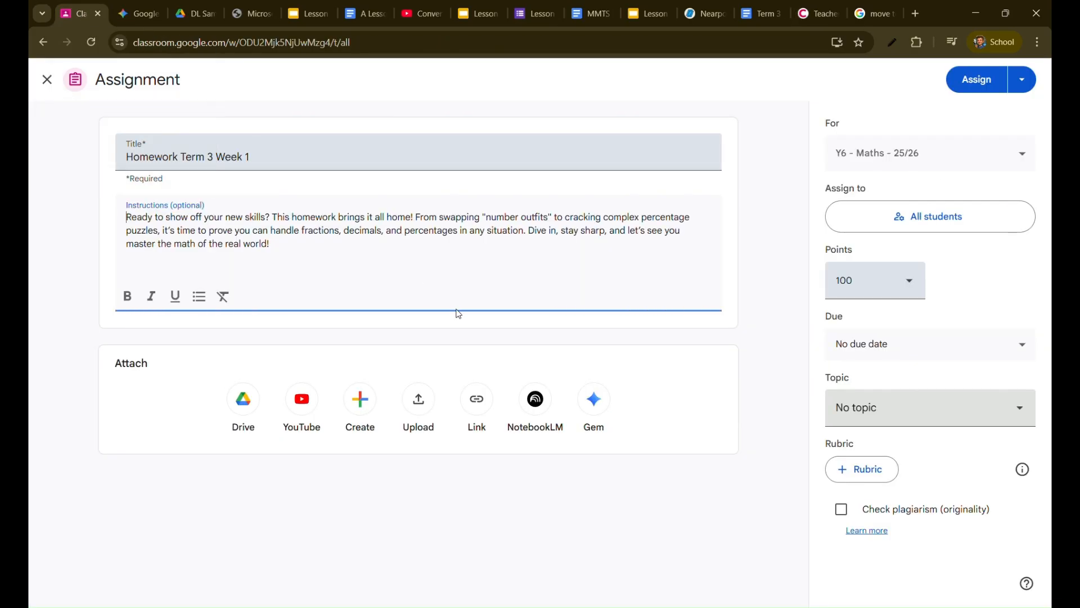
pyautogui.click(476, 400)
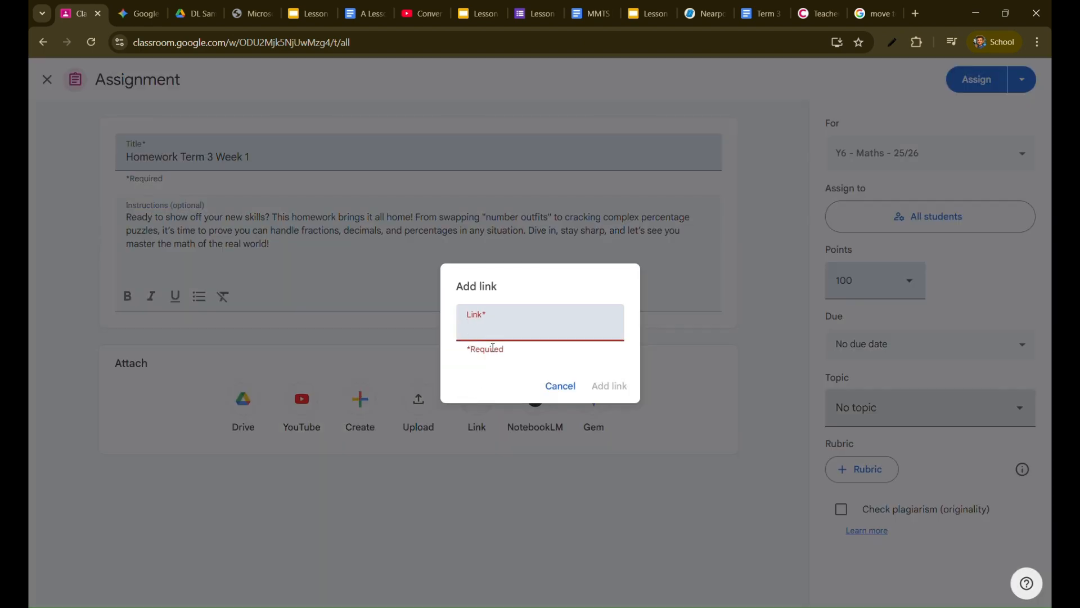
pyautogui.hotkey('ctrl', 'v')
pyautogui.click(609, 386)
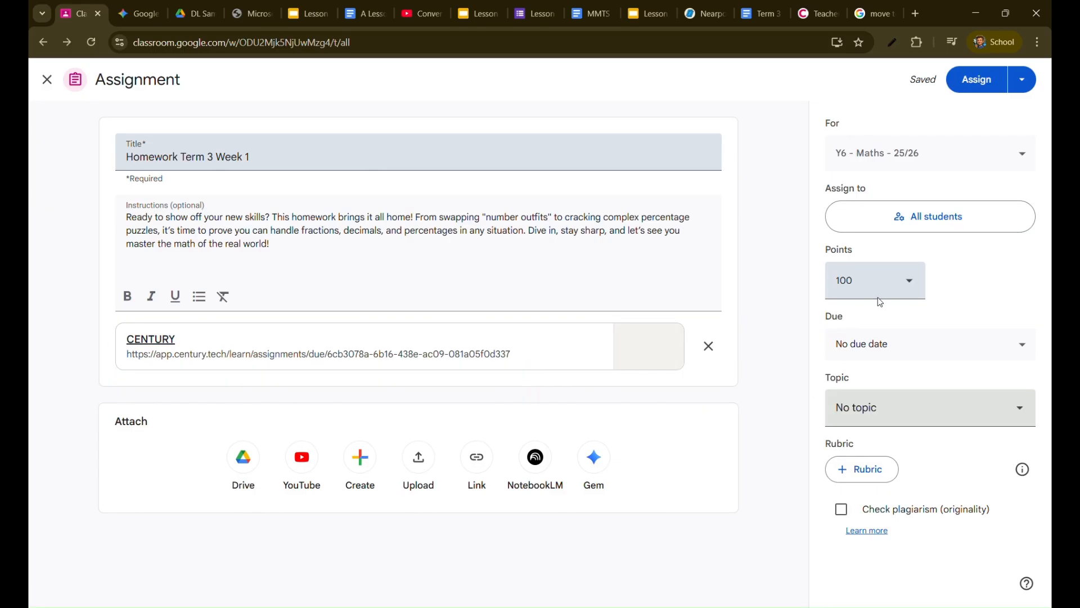
pyautogui.click(910, 289)
pyautogui.click(879, 329)
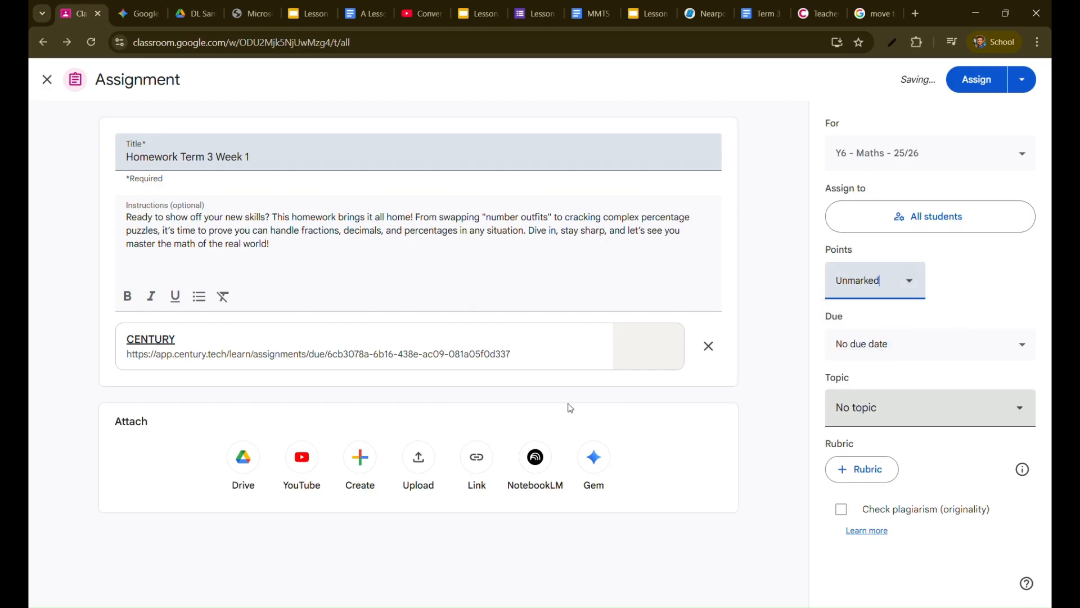
# - Attach a new QuizMe Gem based on Lessons 1 to 5 of Term 3 Week 1, without highlighting it at the top of class
pyautogui.click(596, 457)
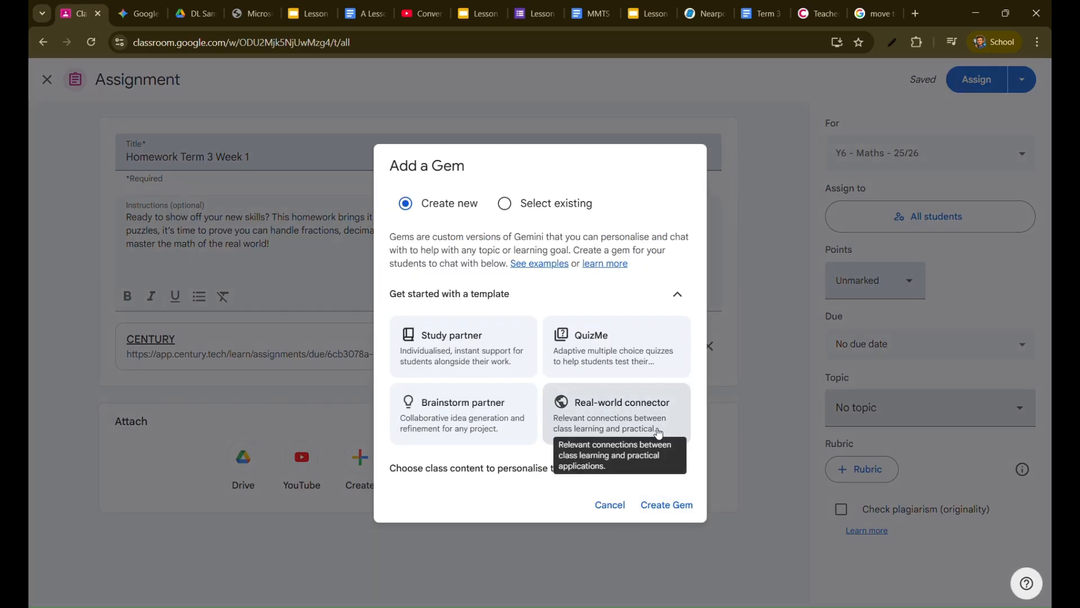
pyautogui.click(597, 344)
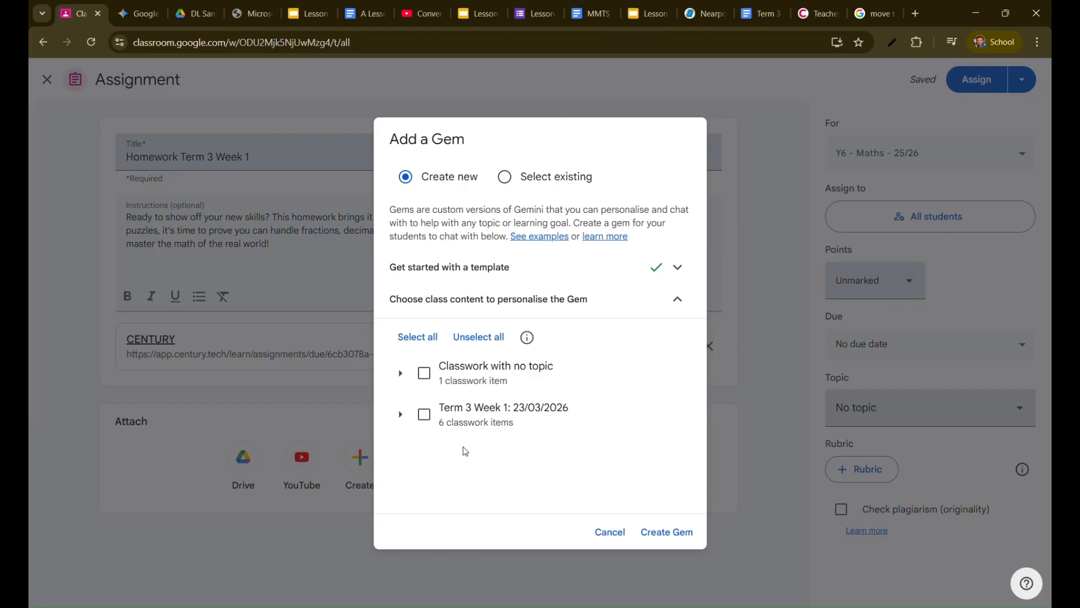
pyautogui.click(400, 415)
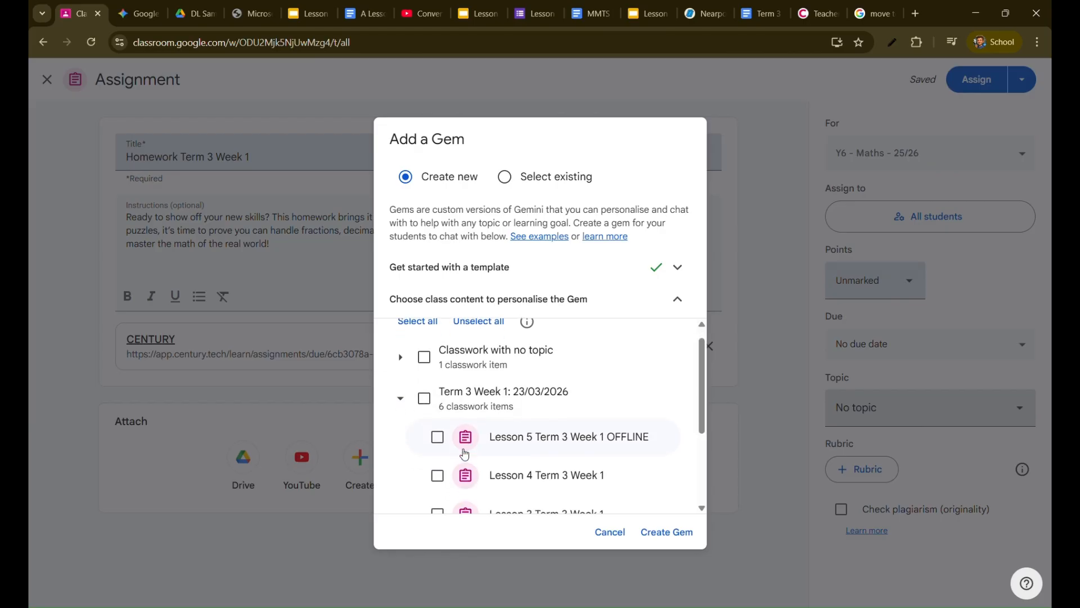
pyautogui.scroll(-2, 464, 453)
pyautogui.click(438, 474)
pyautogui.click(437, 435)
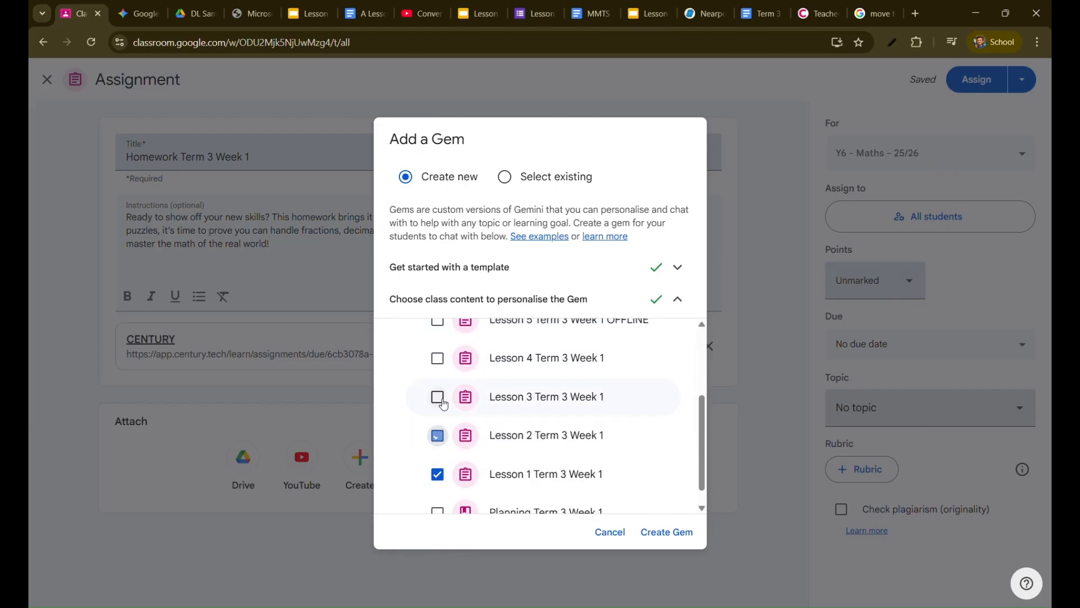
pyautogui.click(438, 398)
pyautogui.click(438, 360)
pyautogui.click(438, 324)
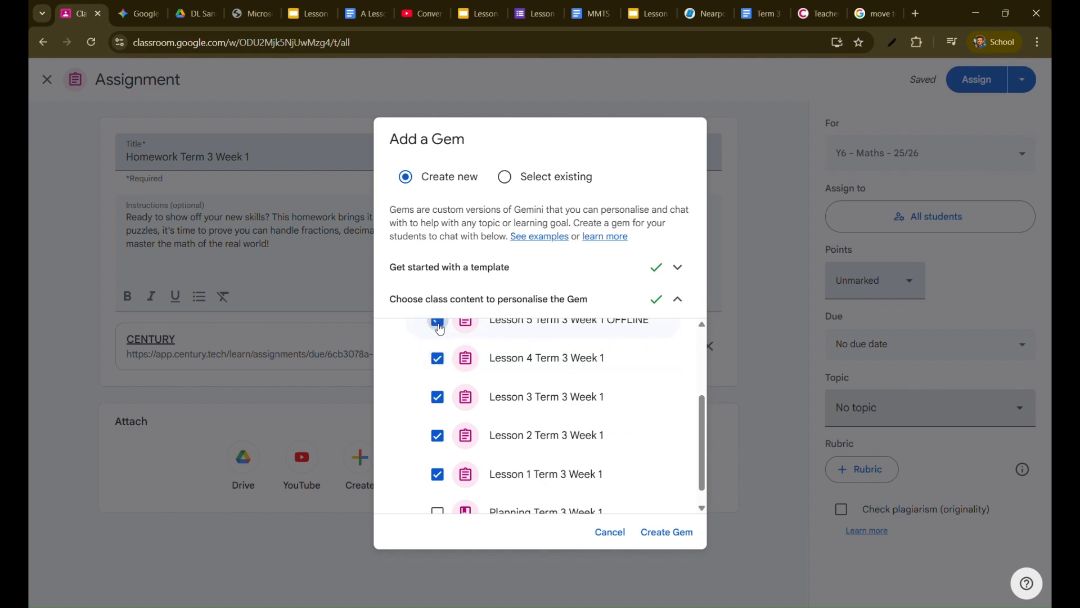
pyautogui.click(673, 532)
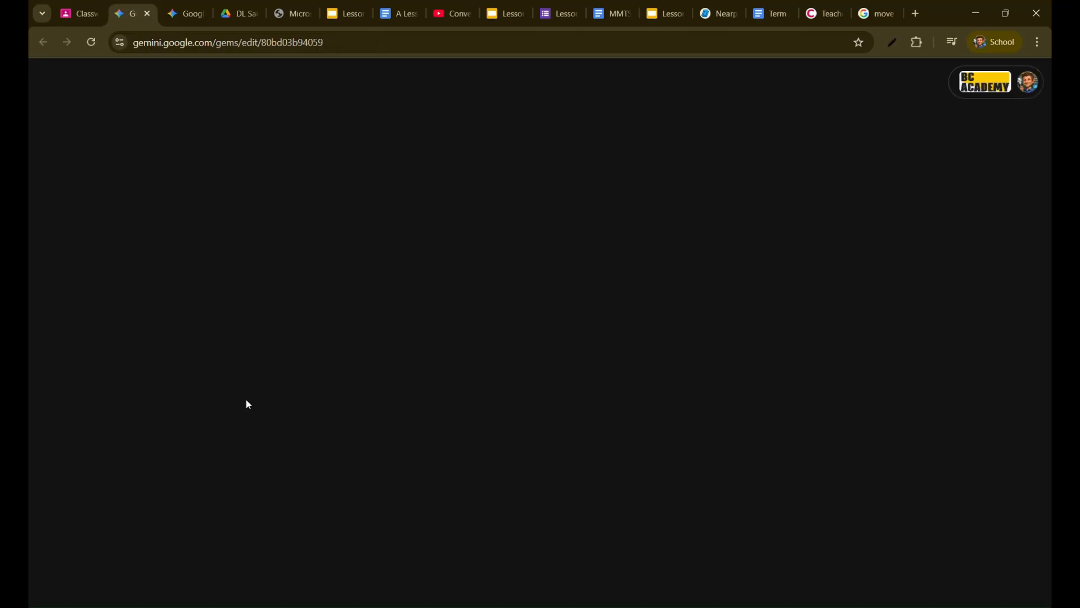
pyautogui.click(73, 14)
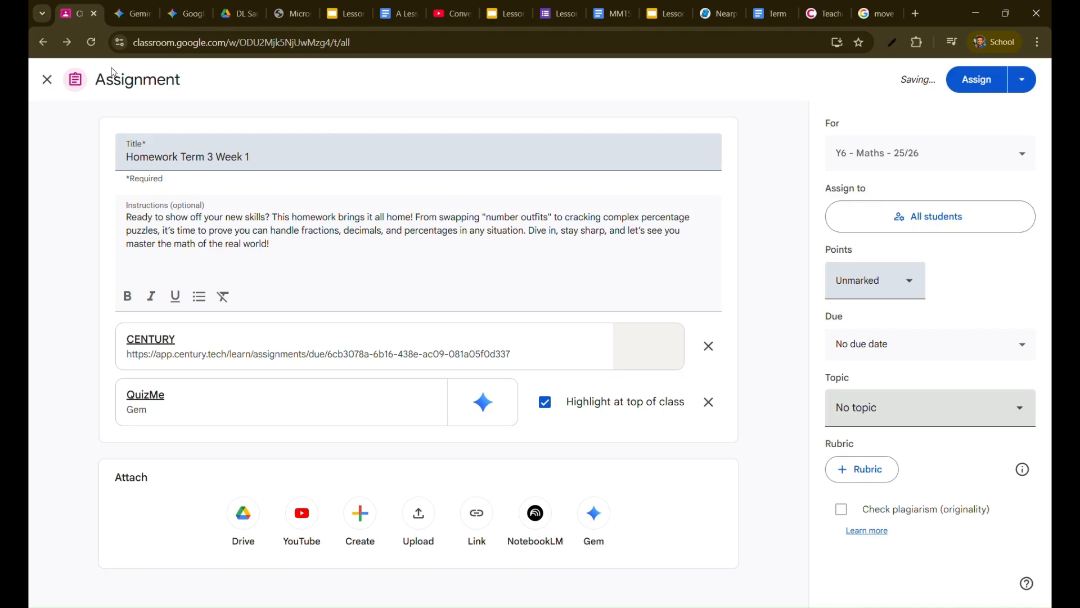
pyautogui.click(546, 409)
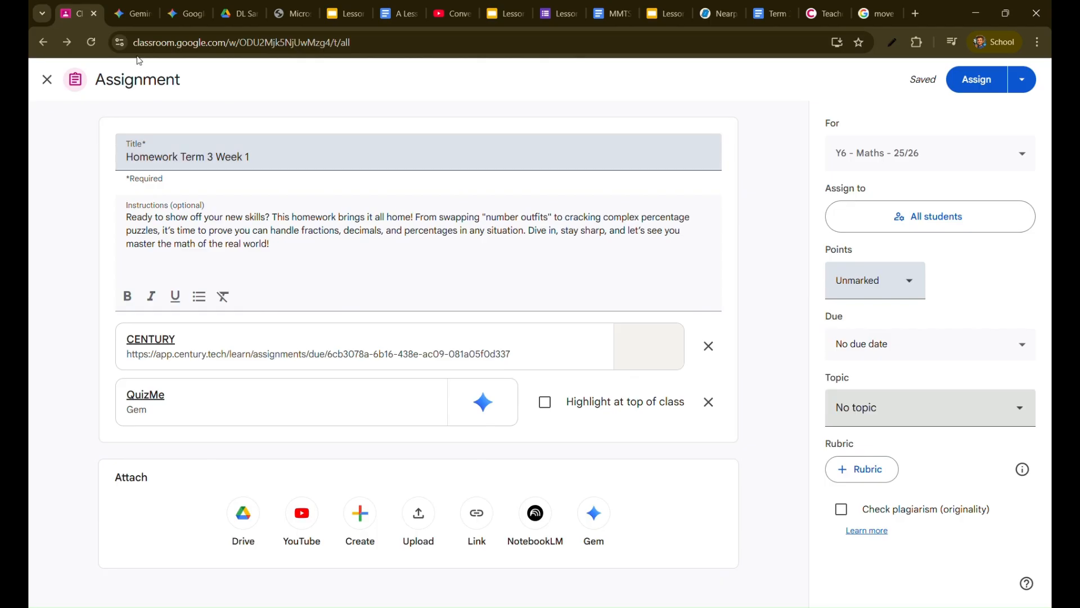
# - Review the QuizMe Gem's editing page in Gemini, dismiss the sharing notice and return to the Homework assignment
pyautogui.click(133, 14)
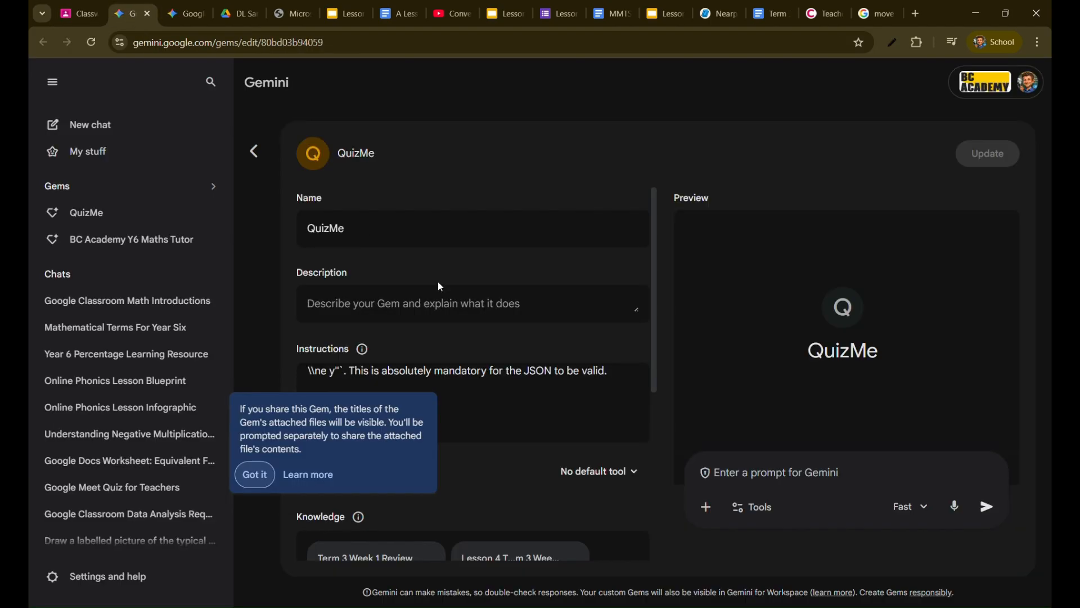
pyautogui.click(255, 474)
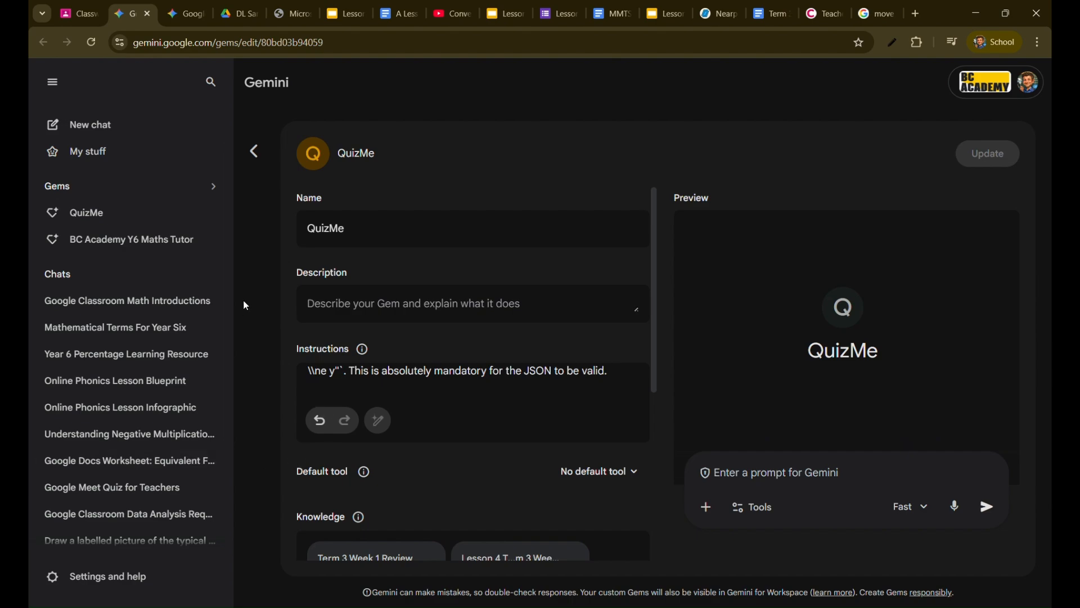
pyautogui.click(85, 16)
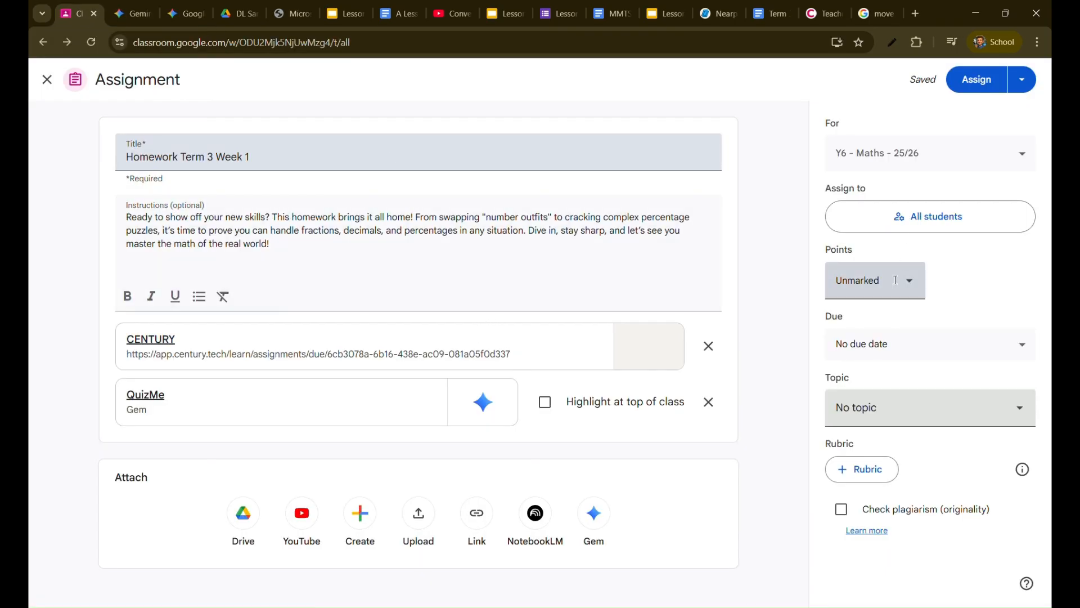
# - Set the Homework assignment's due date to 06/04/2026 without a time
pyautogui.click(875, 346)
pyautogui.click(966, 402)
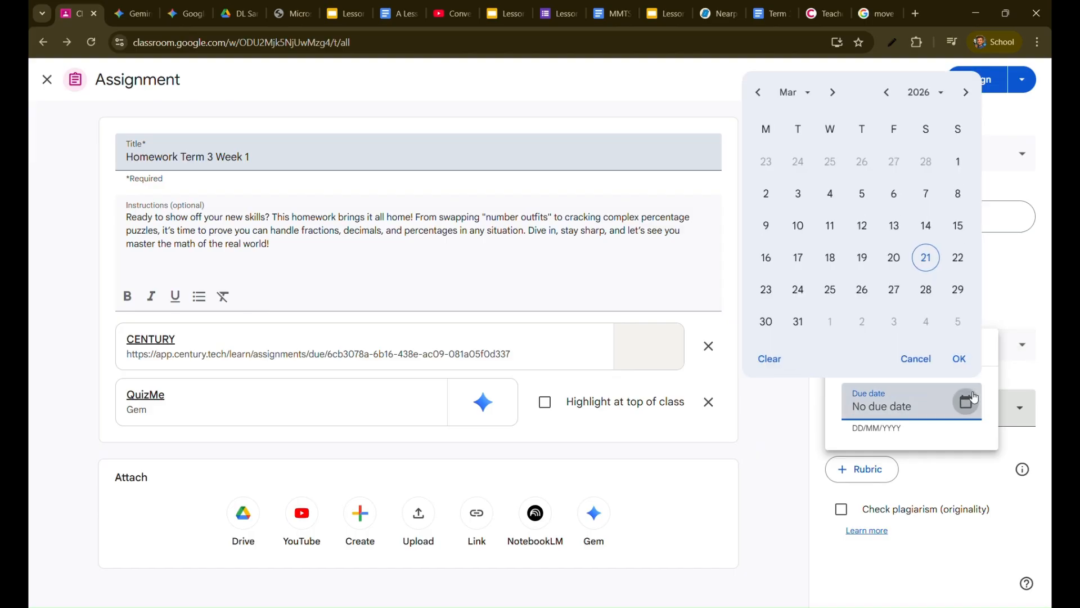
pyautogui.click(835, 91)
pyautogui.click(767, 225)
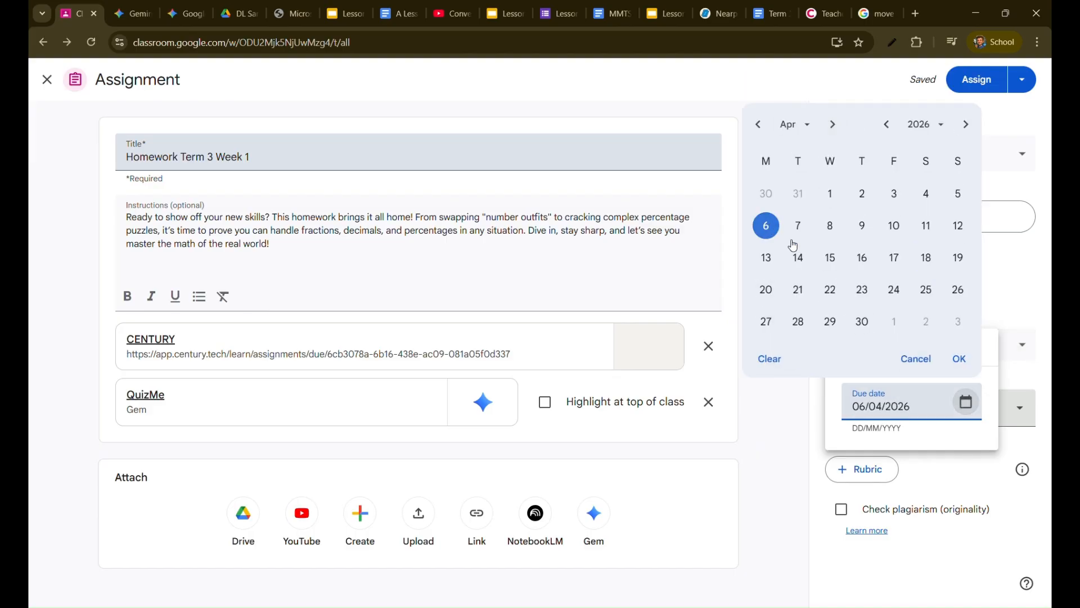
pyautogui.click(968, 363)
pyautogui.click(994, 311)
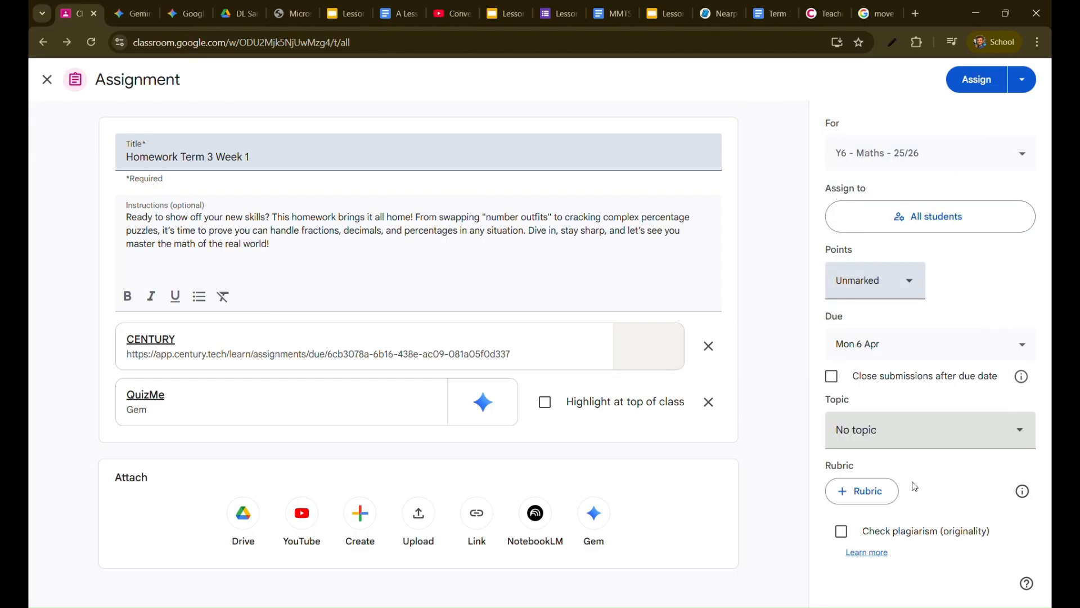
# - File the Homework assignment under the topic Term 3 Week 1: 23/03/2026 and assign it to the class
pyautogui.click(899, 436)
pyautogui.click(900, 329)
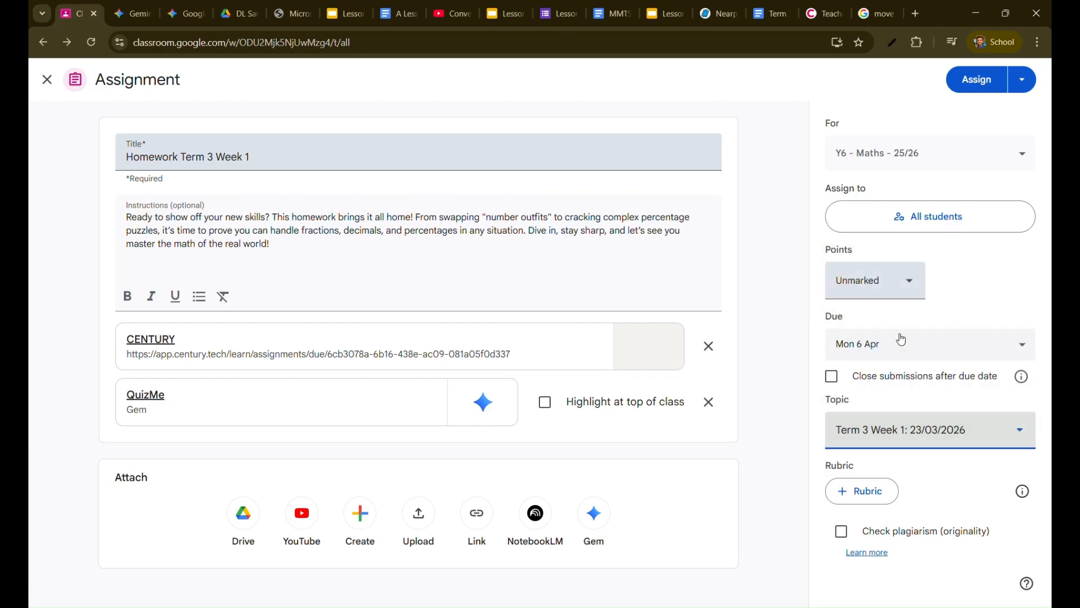
pyautogui.click(964, 75)
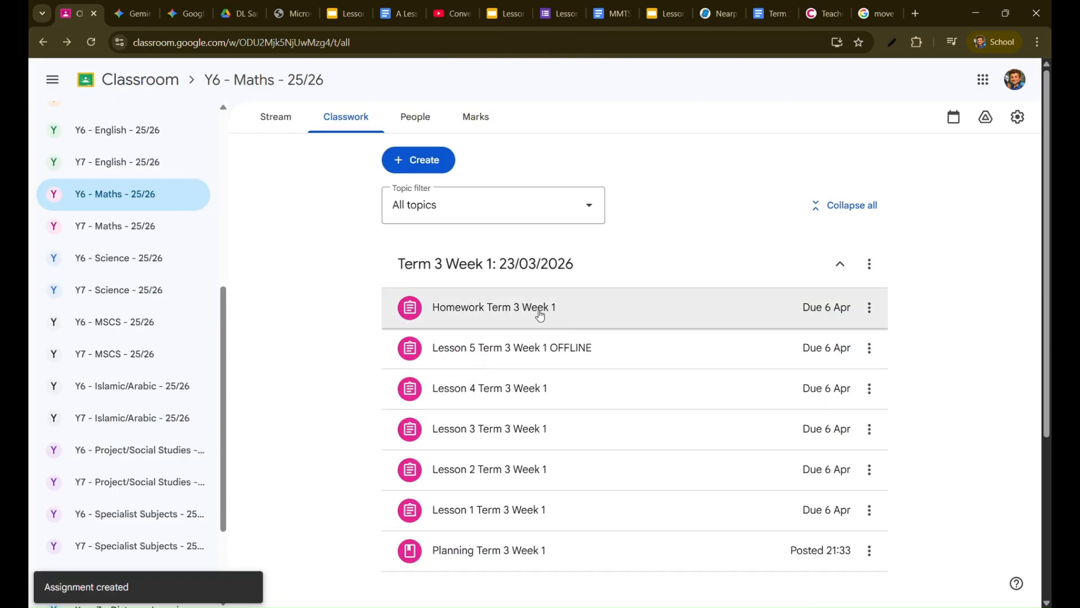
# - Move the Homework post to the end of the Term 3 Week 1 topic and the Planning post to its start
pyautogui.moveTo(545, 309); pyautogui.dragTo(551, 570)
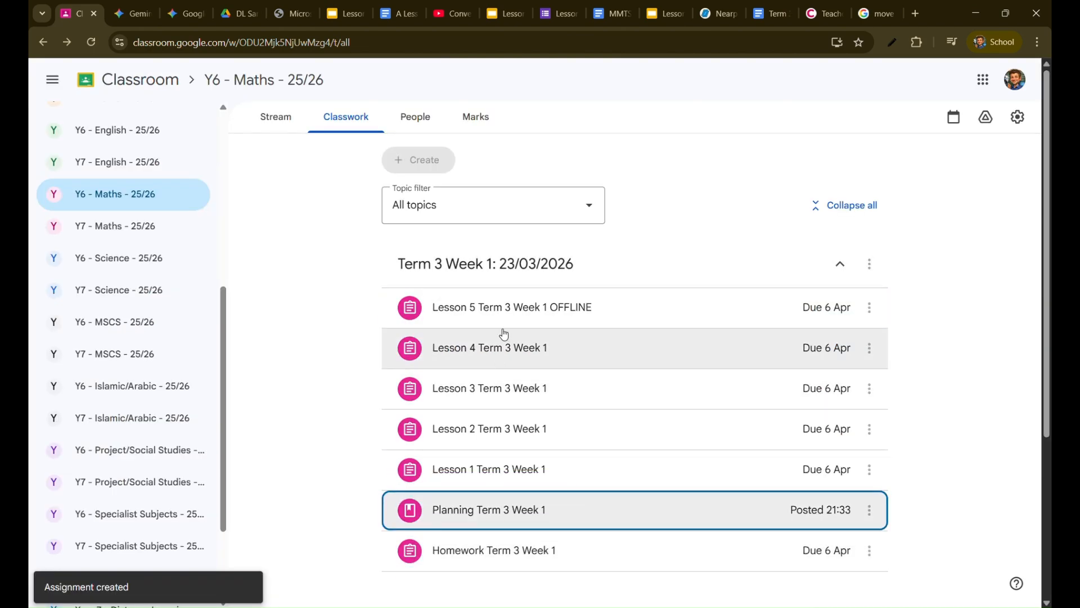
pyautogui.moveTo(491, 512); pyautogui.dragTo(490, 308)
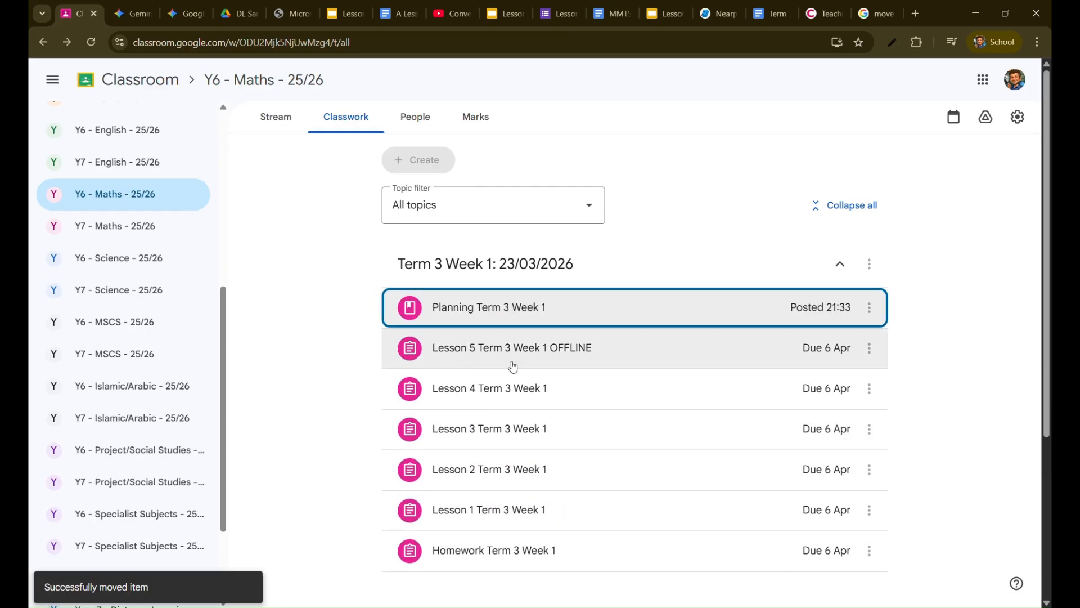
# - Reorder the lesson posts in the Term 3 Week 1 topic so Lessons 1 to 5 follow Planning in ascending order
pyautogui.moveTo(489, 510); pyautogui.dragTo(518, 341)
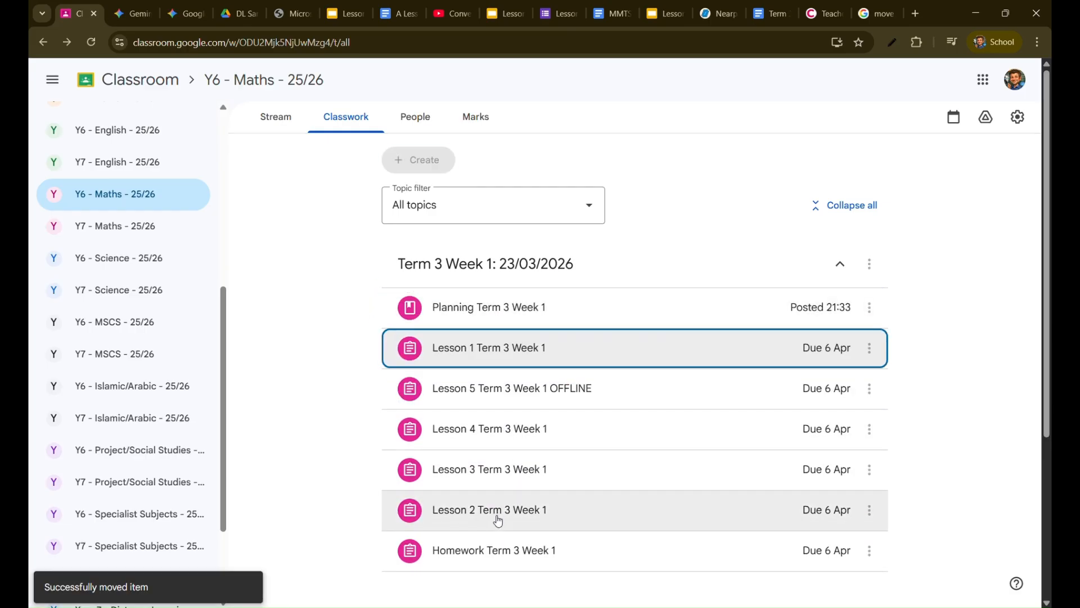
pyautogui.moveTo(498, 516); pyautogui.dragTo(501, 392)
pyautogui.moveTo(493, 510); pyautogui.dragTo(499, 391)
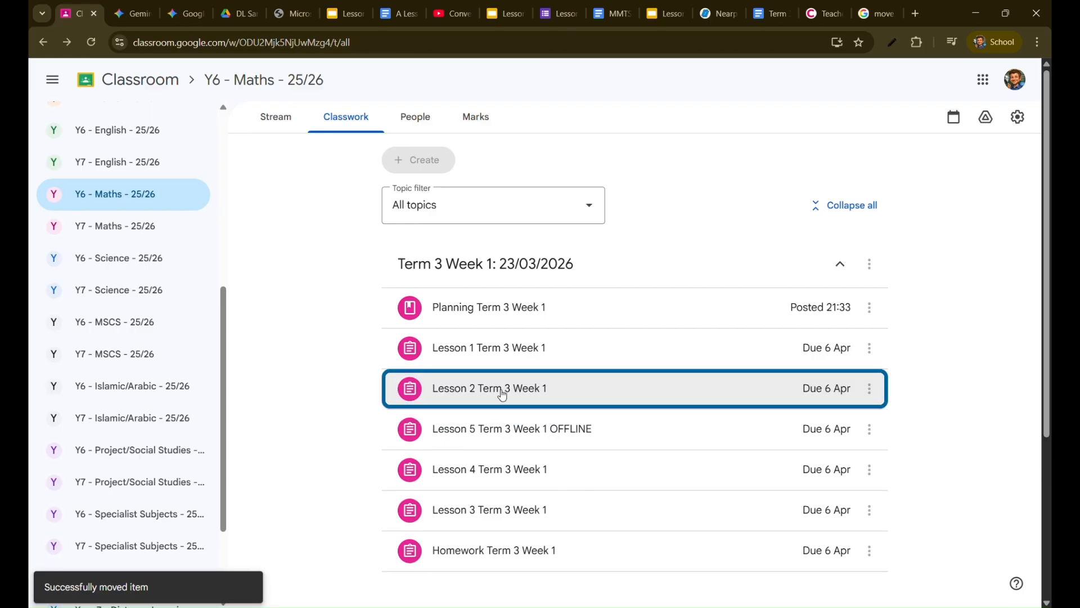
pyautogui.click(494, 506)
pyautogui.moveTo(487, 505); pyautogui.dragTo(495, 428)
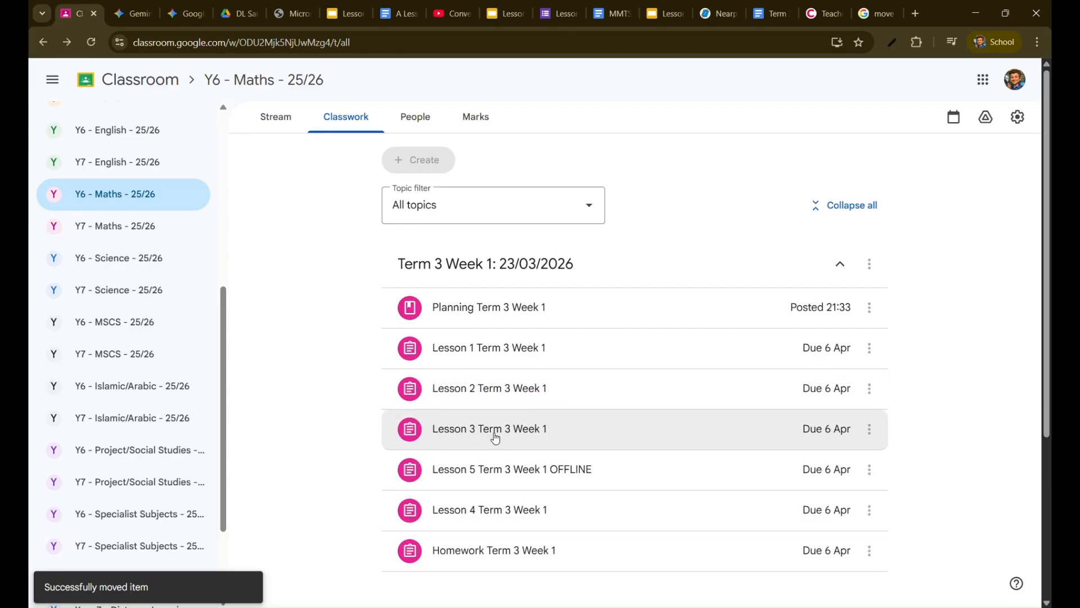
pyautogui.moveTo(481, 508); pyautogui.dragTo(501, 467)
pyautogui.click(489, 510)
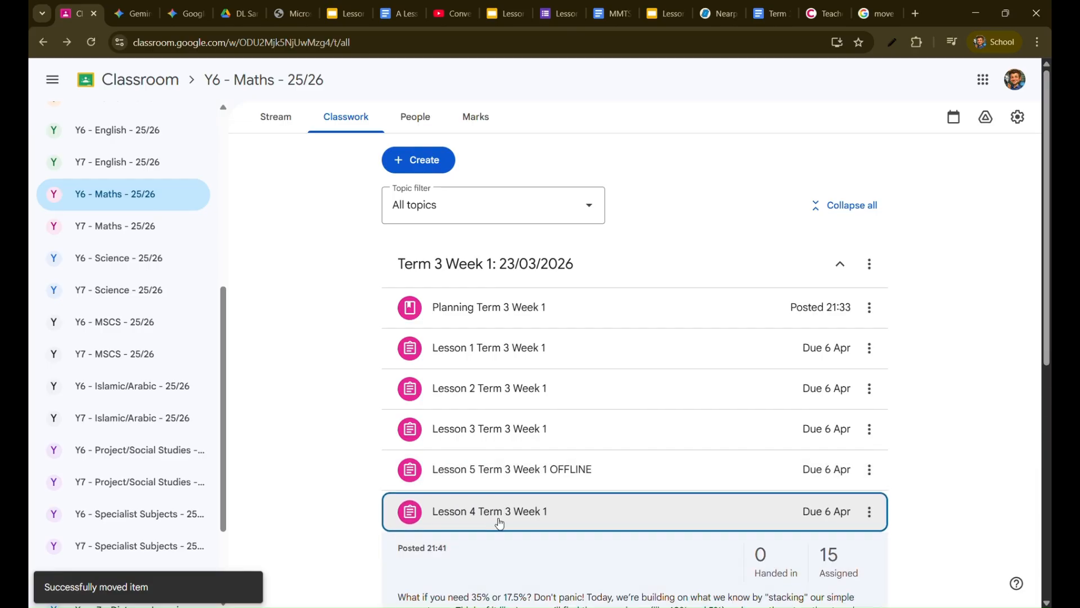
pyautogui.click(495, 512)
pyautogui.moveTo(491, 510); pyautogui.dragTo(558, 485)
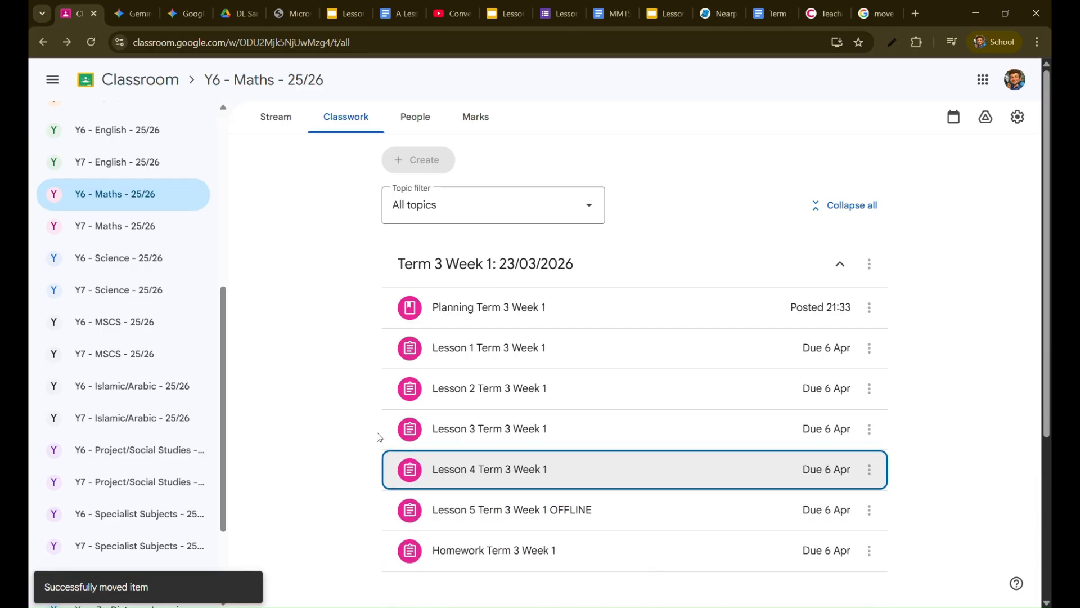
pyautogui.scroll(-1, 378, 437)
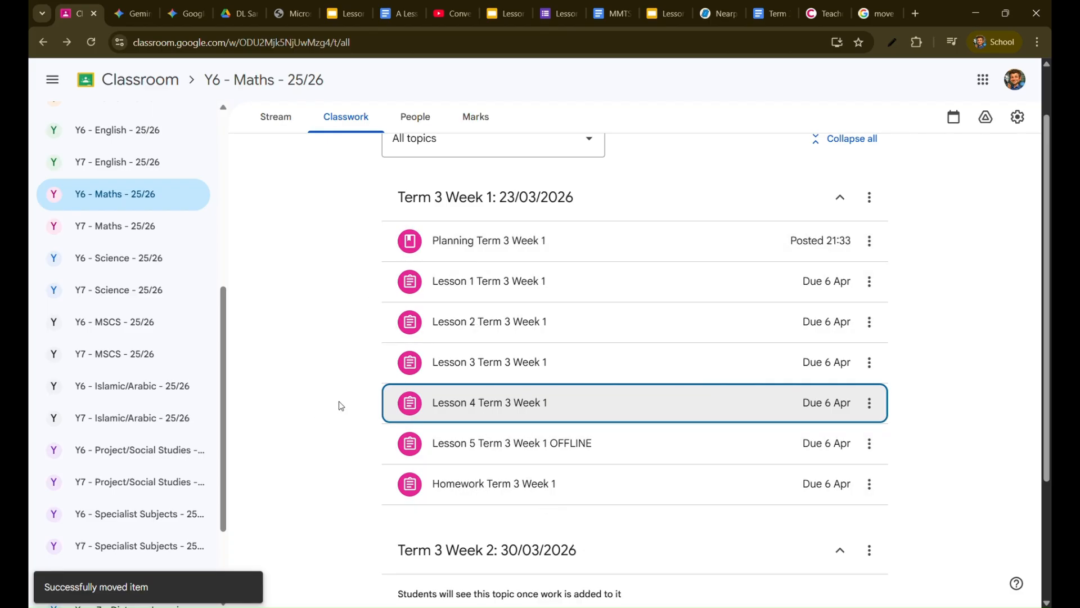
pyautogui.scroll(1, 340, 405)
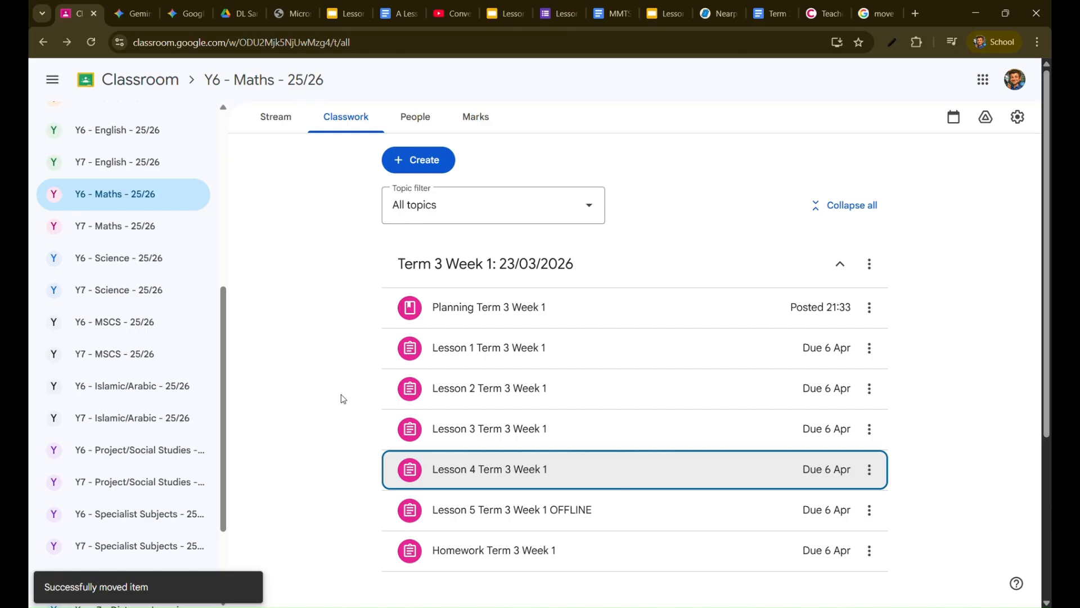